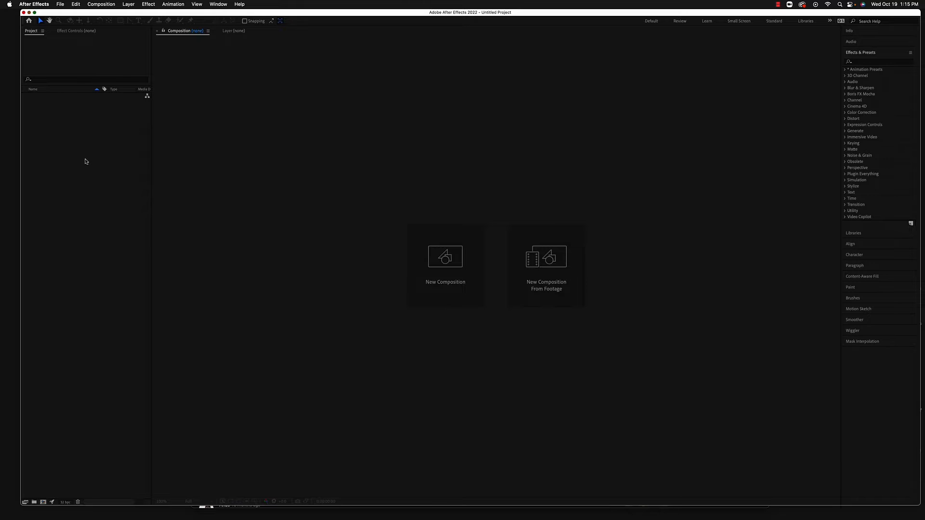
Import skin video short.mp4 from the Downloads folder as footage and create a composition from it.
{"action": "right_click", "coordinate": [84, 160]}
{"action": "mouse_move", "coordinate": [131, 196]}
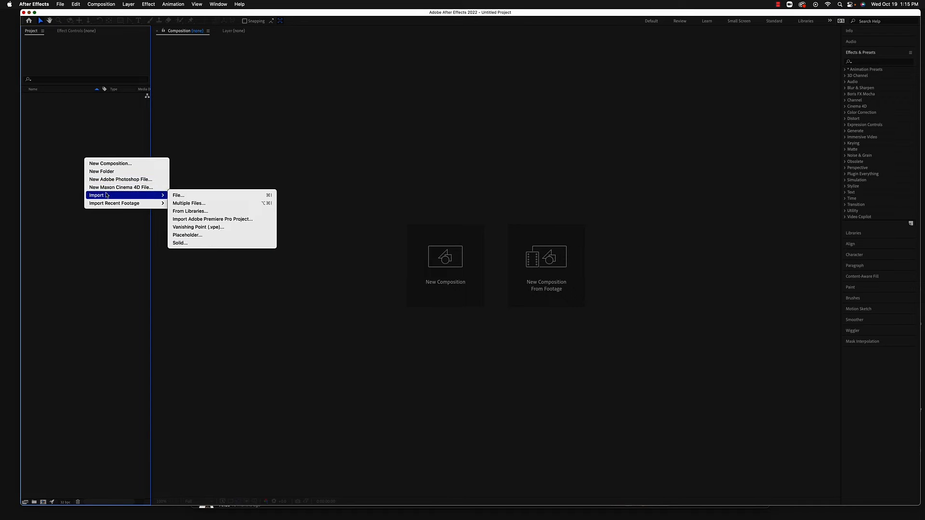
{"action": "left_click", "coordinate": [177, 195]}
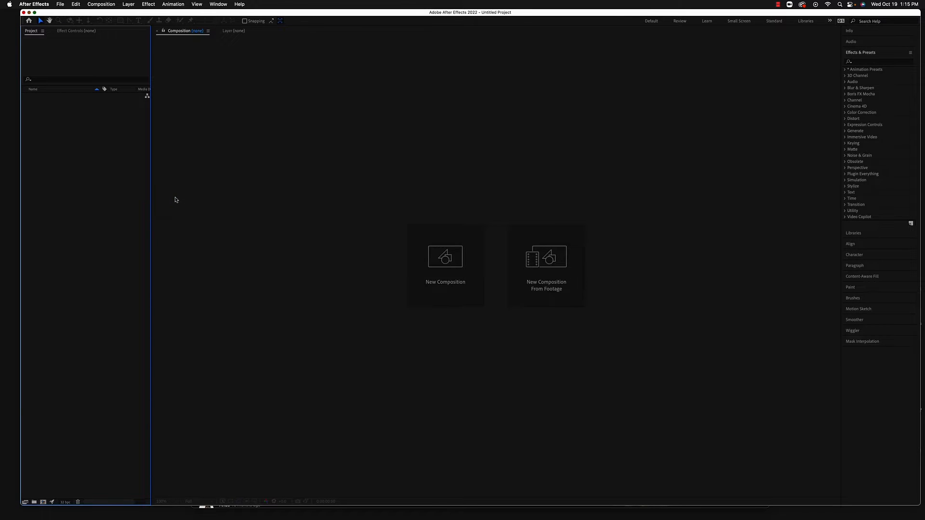
{"action": "left_click", "coordinate": [365, 103]}
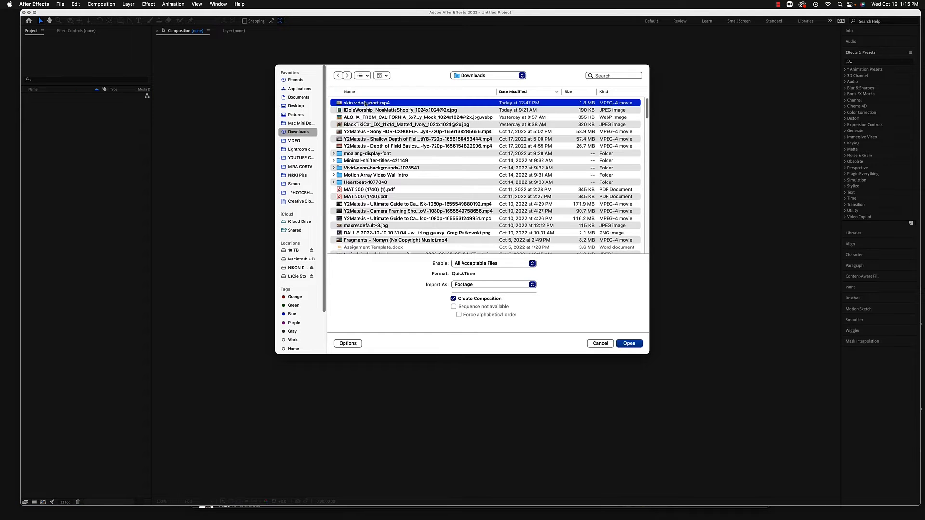
{"action": "left_click", "coordinate": [629, 343]}
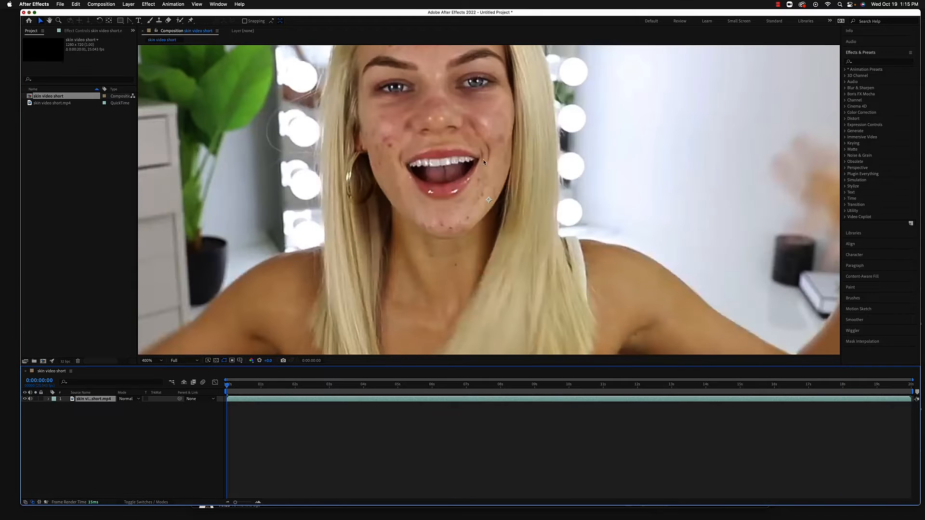
Duplicate the skin video layer and hide the upper copy.
{"action": "key", "text": "comma"}
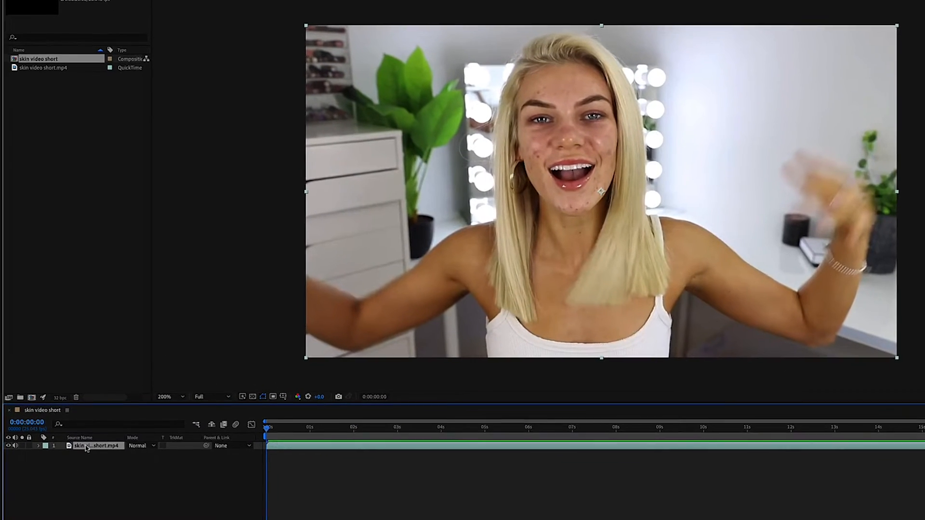
{"action": "key", "text": "ctrl+d"}
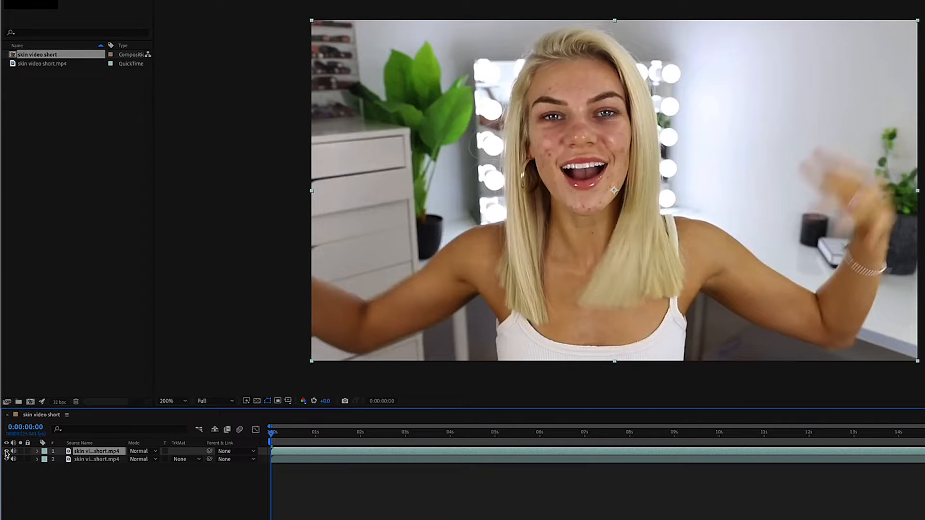
{"action": "left_click", "coordinate": [6, 451]}
Apply the Gaussian Blur effect to the lower video layer.
{"action": "left_click", "coordinate": [106, 460]}
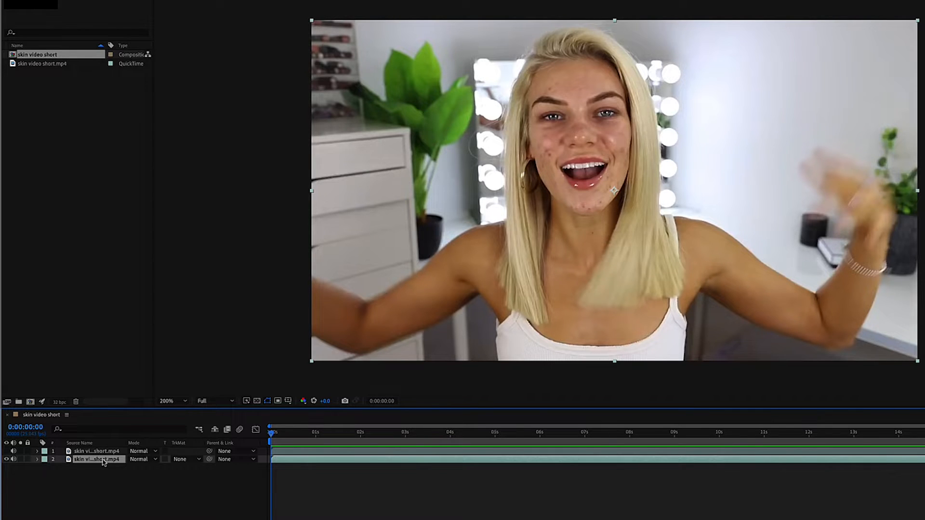
{"action": "right_click", "coordinate": [103, 462]}
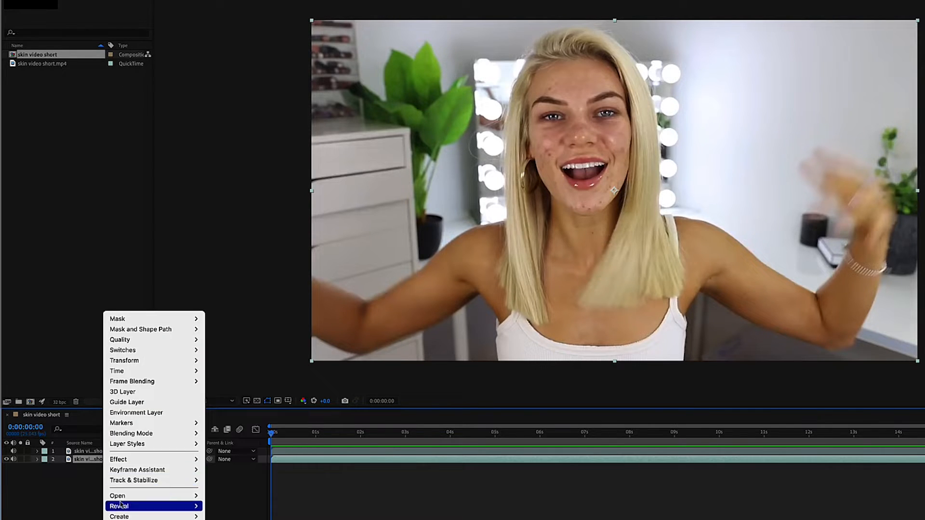
{"action": "mouse_move", "coordinate": [126, 463]}
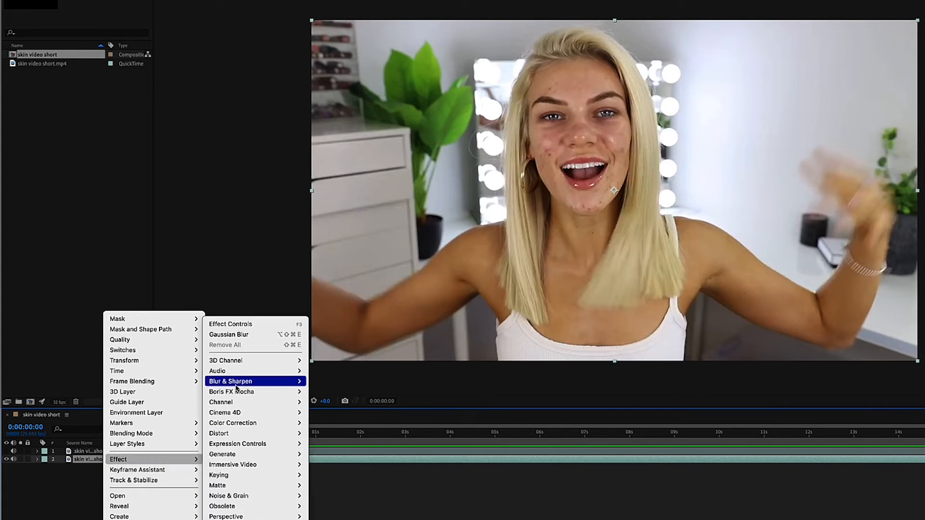
{"action": "mouse_move", "coordinate": [233, 382]}
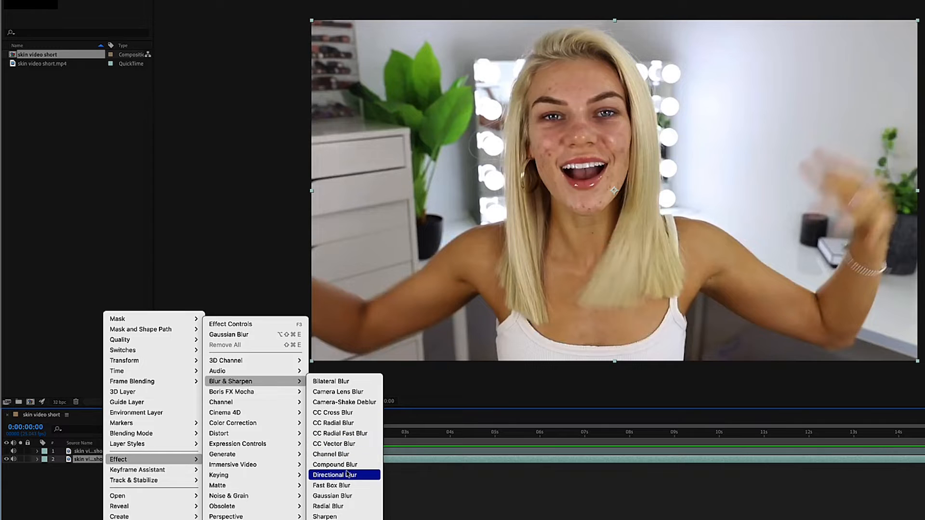
{"action": "left_click", "coordinate": [334, 496]}
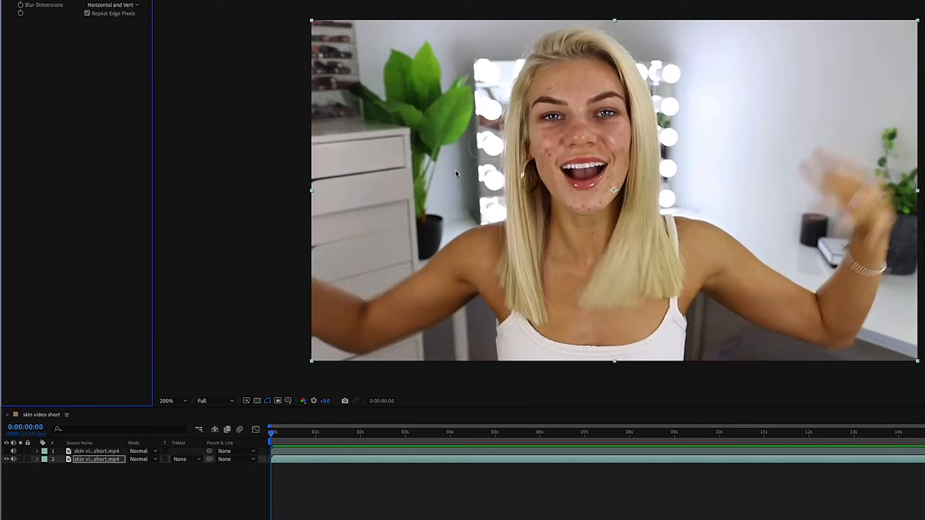
Increase the Gaussian Blur's blurriness on the lower layer until the facial blemishes are smoothed out.
{"action": "scroll", "coordinate": [591, 177], "scroll_direction": "up", "scroll_amount": 2}
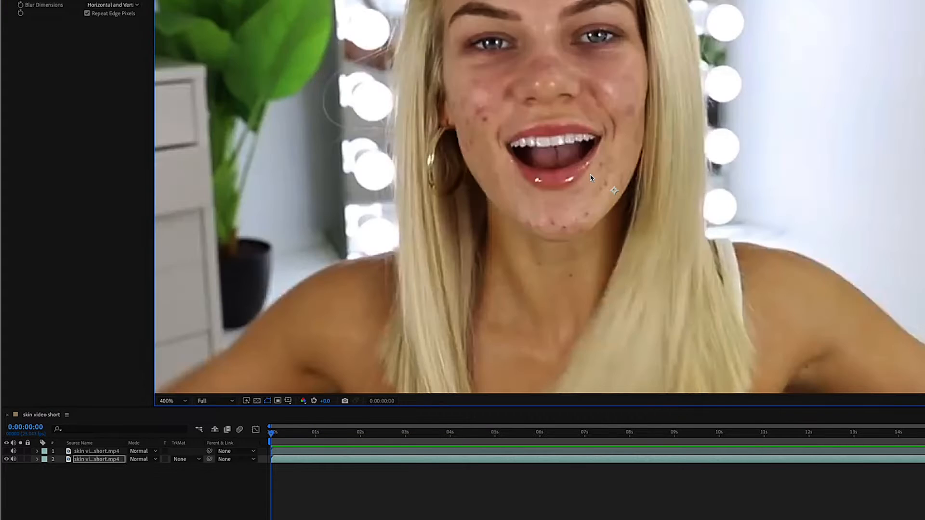
{"action": "scroll", "coordinate": [591, 177], "scroll_direction": "up", "scroll_amount": 1}
{"action": "left_click_drag", "start_coordinate": [592, 178], "coordinate": [617, 208]}
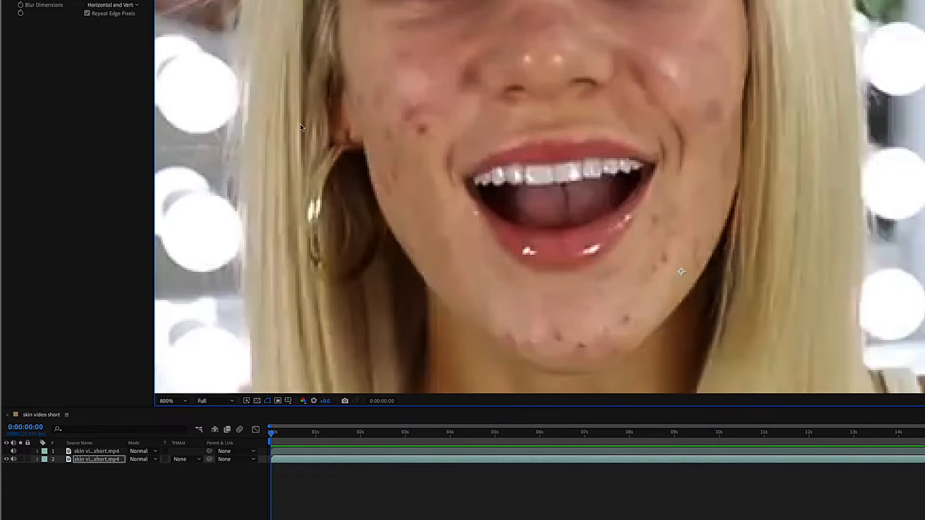
{"action": "left_click", "coordinate": [87, 13]}
{"action": "left_click", "coordinate": [87, 0]}
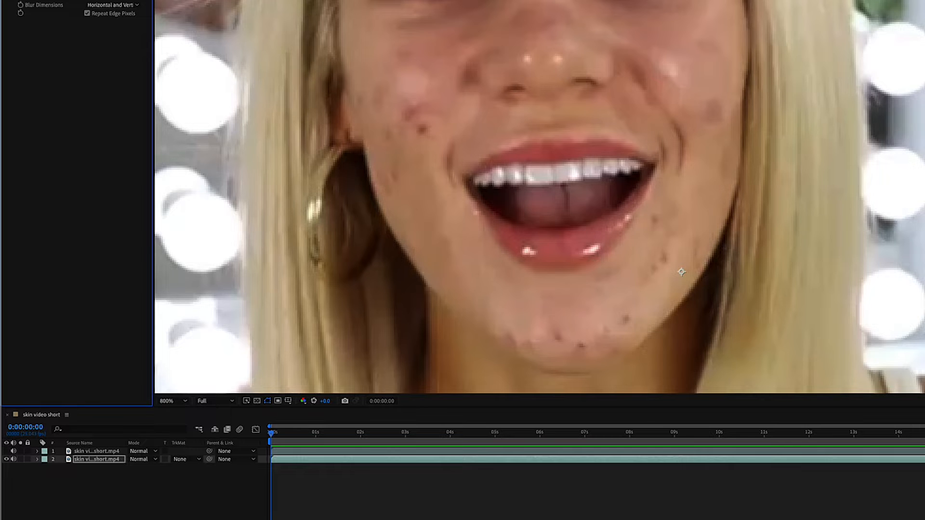
{"action": "left_click_drag", "start_coordinate": [90, 0], "coordinate": [138, 0]}
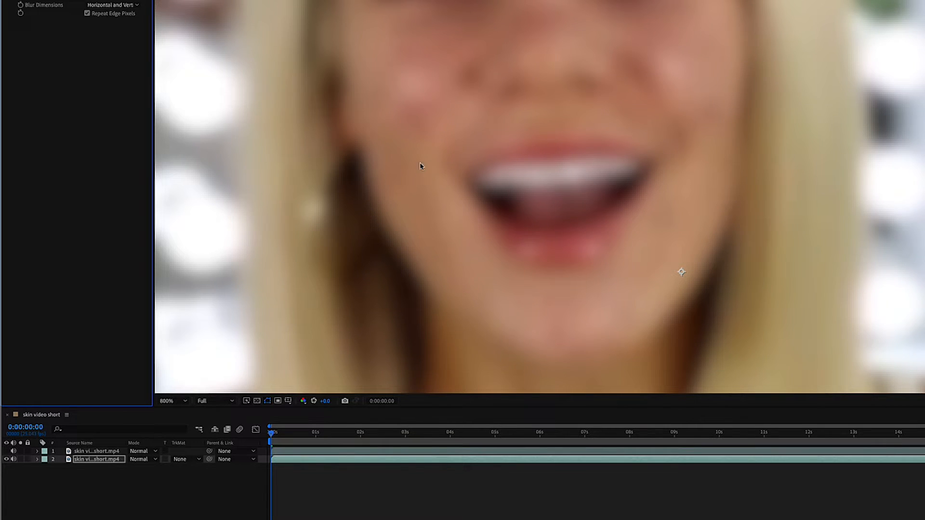
Make the sharp upper video layer visible again over the blurred one.
{"action": "left_click", "coordinate": [451, 177]}
{"action": "key", "text": "comma"}
{"action": "key", "text": "comma"}
{"action": "key", "text": "period"}
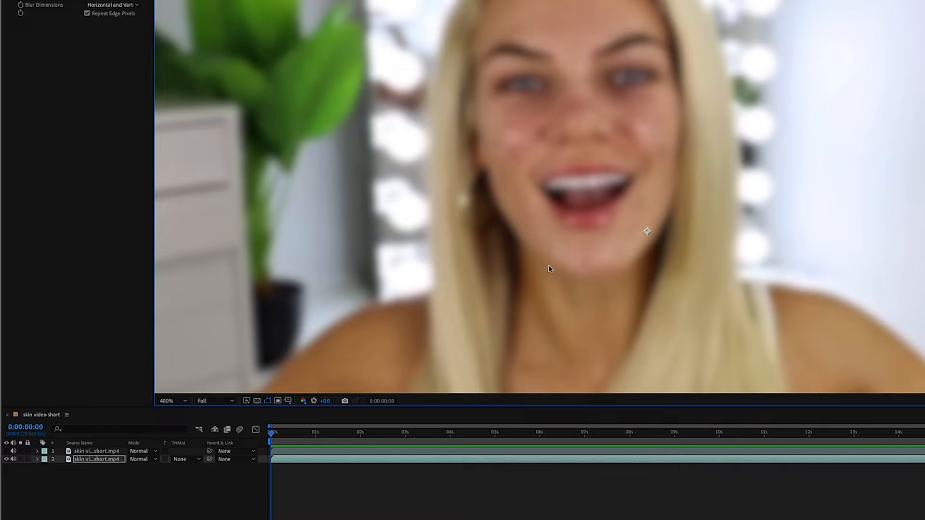
{"action": "left_click", "coordinate": [7, 451]}
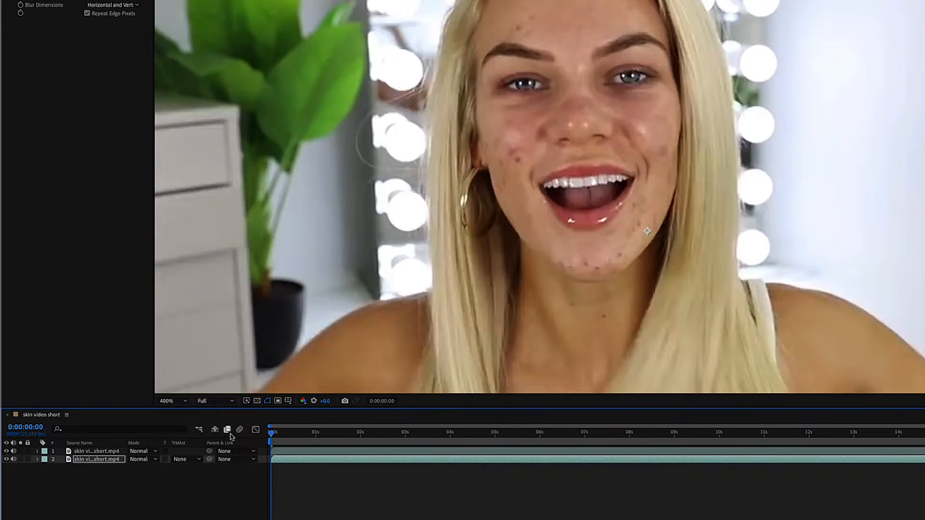
Draw a closed Pen tool mask on the upper layer around the blemished cheek beside the earring, down to the jaw.
{"action": "left_click", "coordinate": [99, 452]}
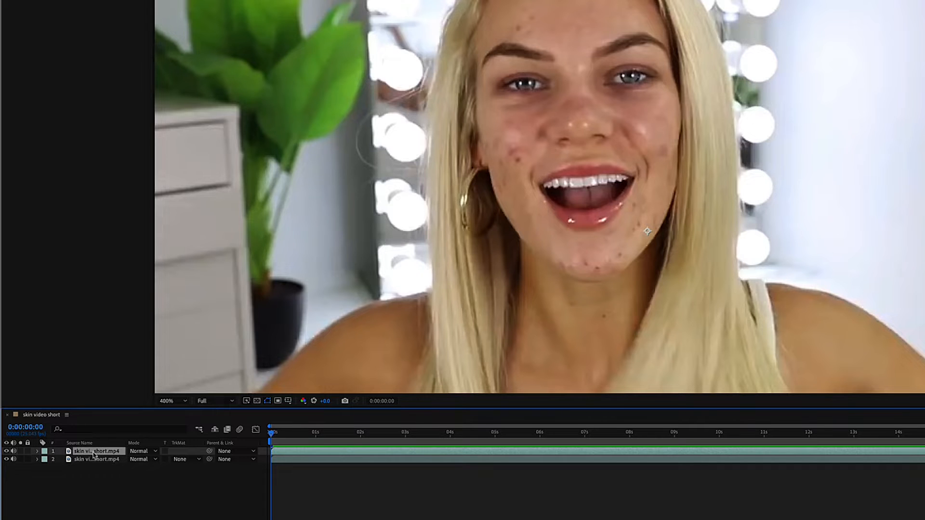
{"action": "left_click", "coordinate": [166, 1]}
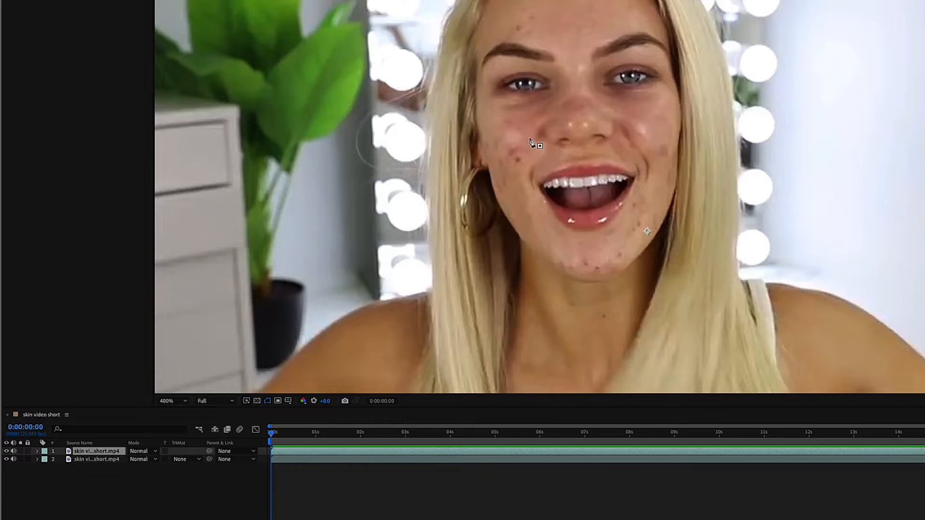
{"action": "left_click", "coordinate": [523, 131]}
{"action": "left_click_drag", "start_coordinate": [502, 130], "coordinate": [496, 136]}
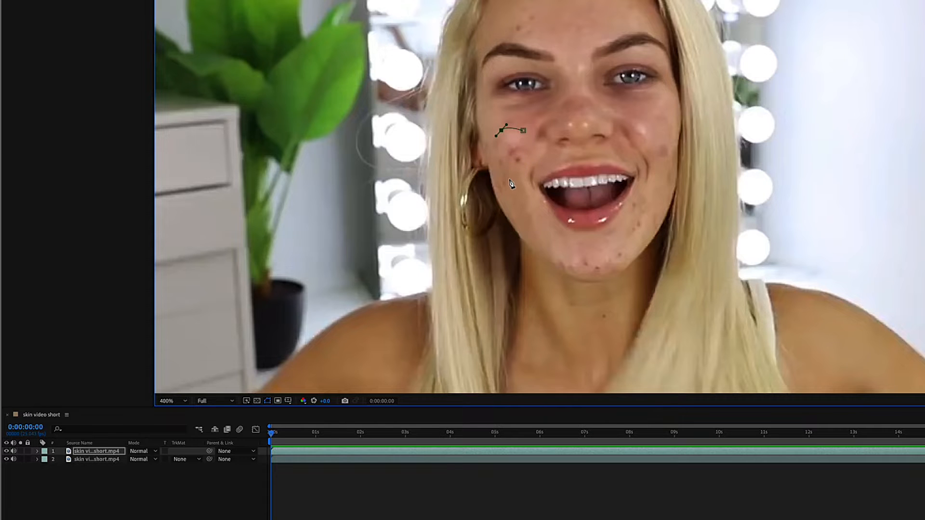
{"action": "left_click_drag", "start_coordinate": [493, 165], "coordinate": [497, 172]}
{"action": "left_click_drag", "start_coordinate": [507, 211], "coordinate": [511, 218]}
{"action": "left_click", "coordinate": [526, 234]}
{"action": "left_click", "coordinate": [543, 241]}
{"action": "left_click_drag", "start_coordinate": [554, 225], "coordinate": [522, 180]}
{"action": "left_click", "coordinate": [528, 163]}
{"action": "left_click", "coordinate": [523, 130]}
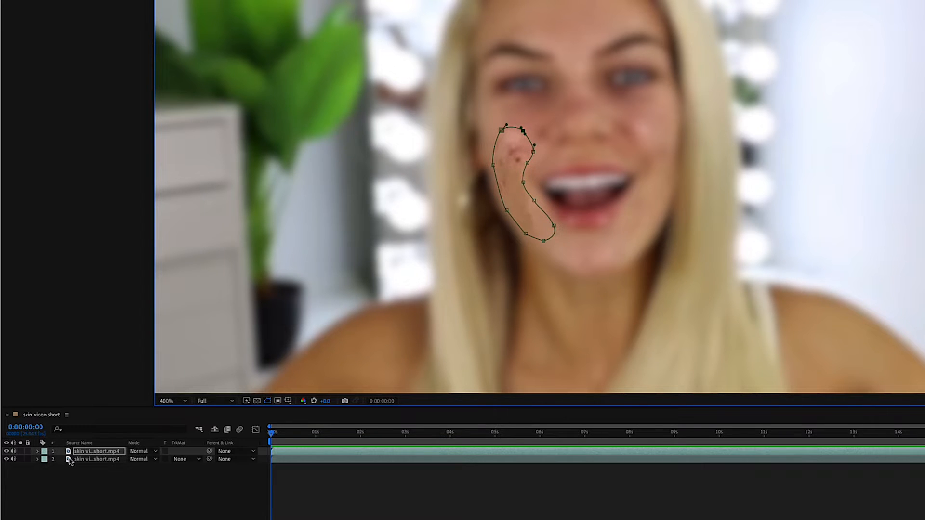
Set the cheek mask's mode to Subtract so the blurred layer shows through, and deselect the layer.
{"action": "key", "text": "m"}
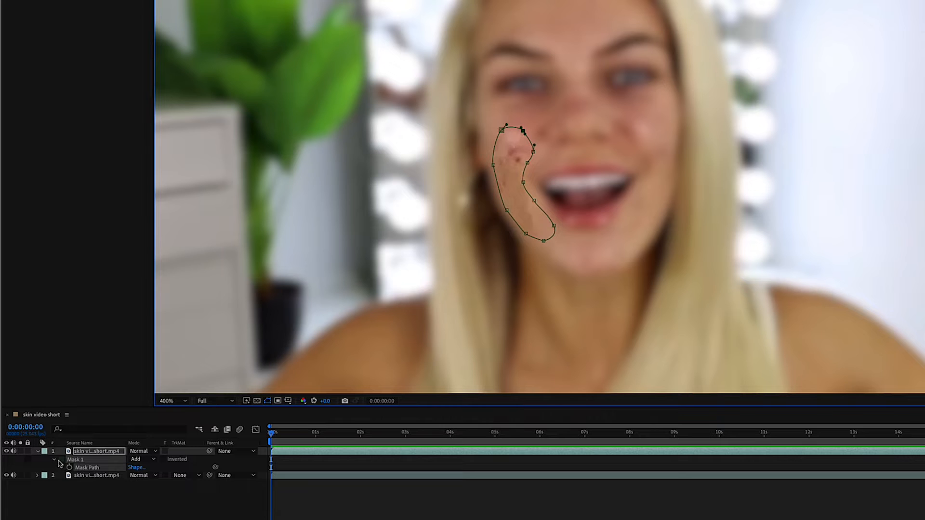
{"action": "left_click", "coordinate": [144, 461]}
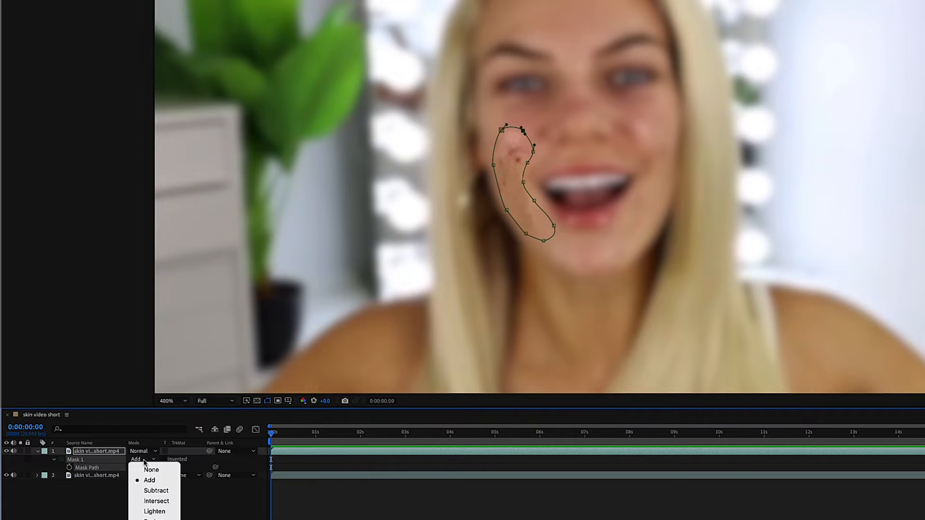
{"action": "left_click", "coordinate": [159, 491]}
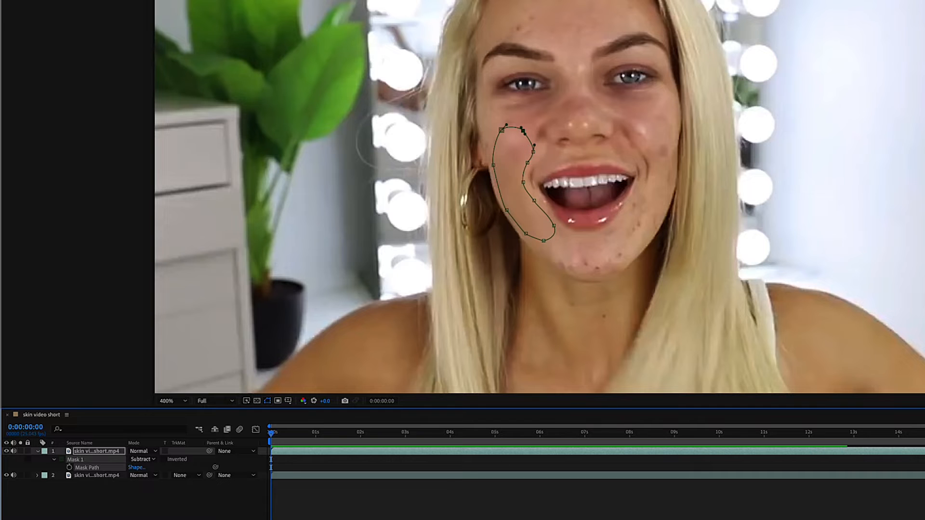
{"action": "left_click", "coordinate": [499, 515]}
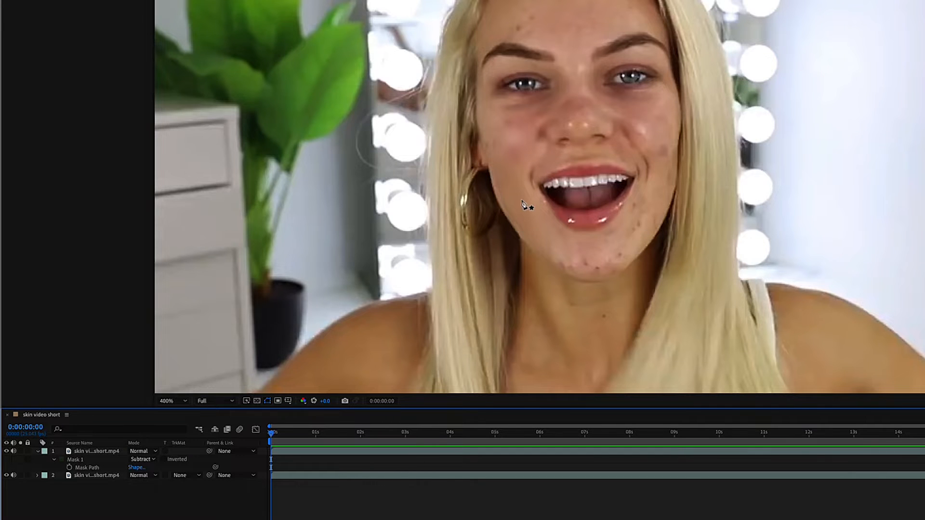
Set the cheek mask's feather to 15 pixels and deselect it.
{"action": "scroll", "coordinate": [523, 204], "scroll_direction": "up", "scroll_amount": 2}
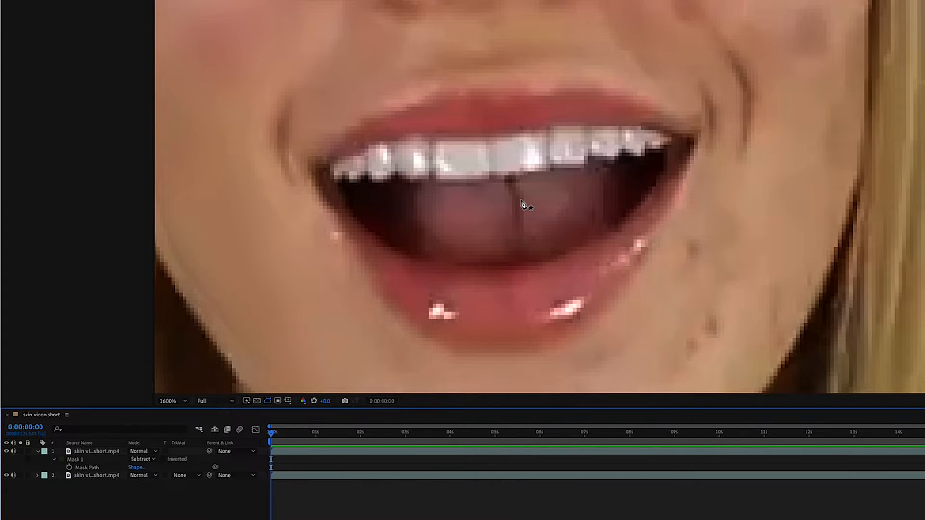
{"action": "scroll", "coordinate": [523, 205], "scroll_direction": "down", "scroll_amount": 1}
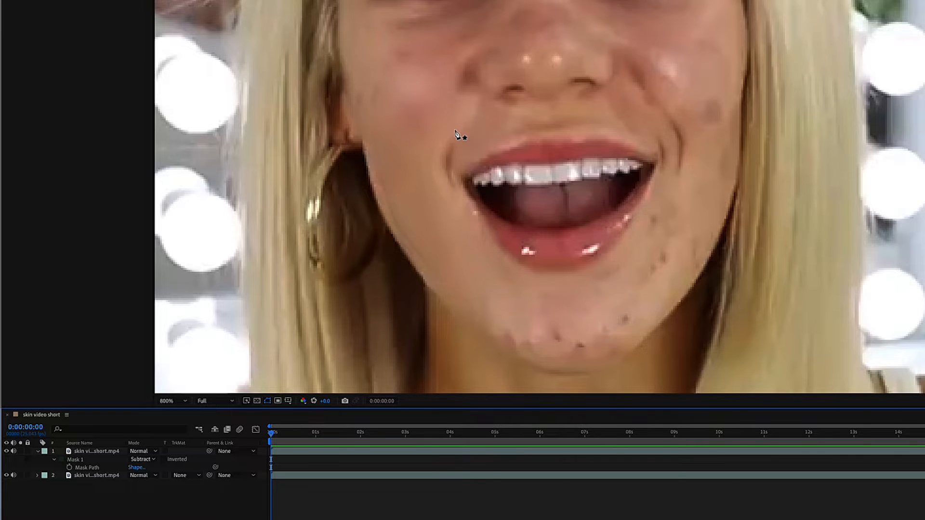
{"action": "key", "text": "comma"}
{"action": "key", "text": "comma"}
{"action": "key", "text": "period"}
{"action": "key", "text": "period"}
{"action": "left_click", "coordinate": [74, 460]}
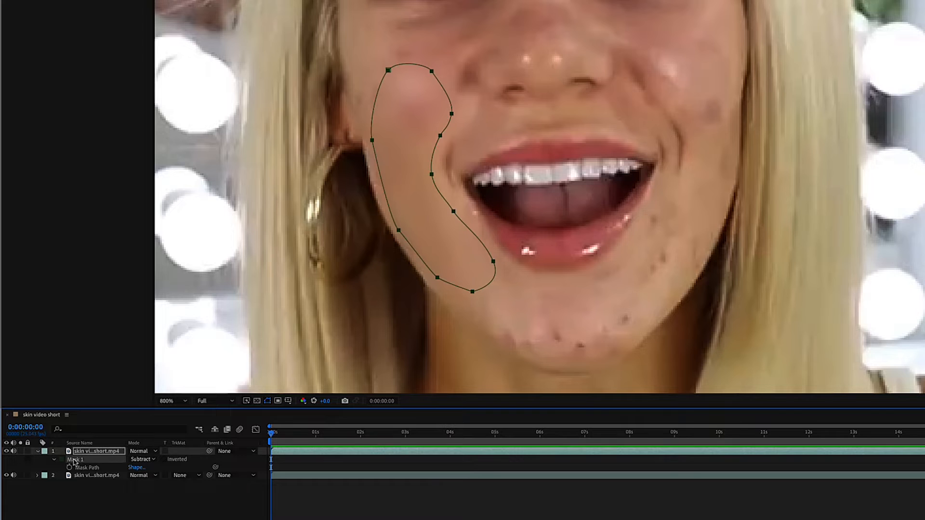
{"action": "left_click", "coordinate": [54, 460]}
{"action": "left_click", "coordinate": [54, 459]}
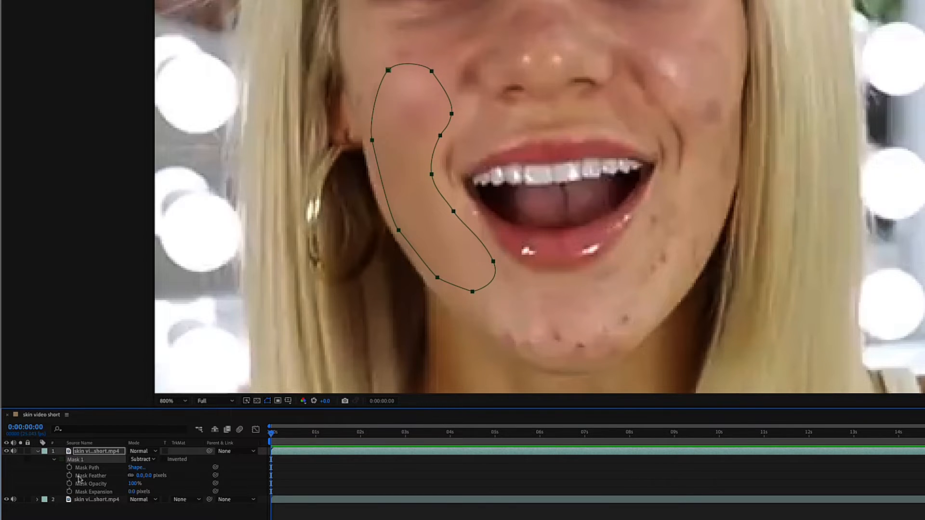
{"action": "left_click_drag", "start_coordinate": [141, 475], "coordinate": [155, 476]}
{"action": "left_click", "coordinate": [155, 516]}
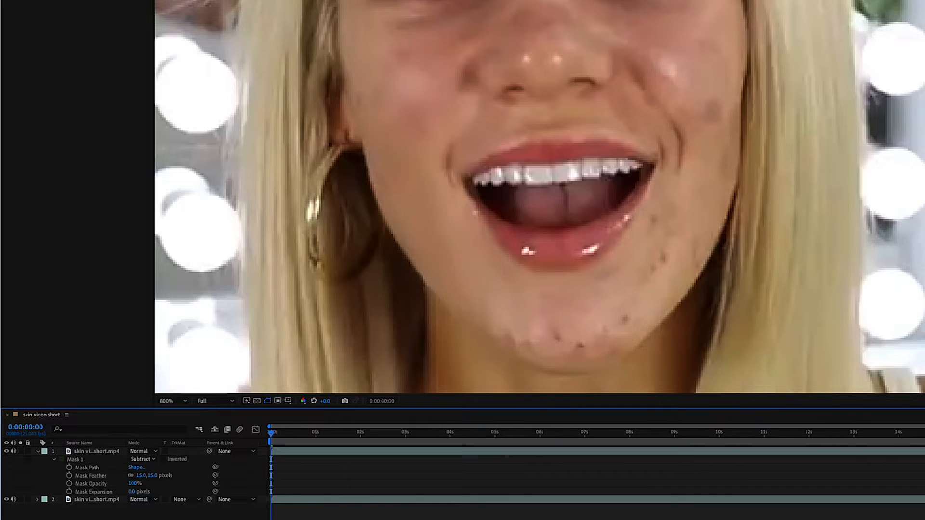
Examine how the feathered cheek mask blends in, and check its alignment with the face two frames further on.
{"action": "left_click", "coordinate": [76, 460]}
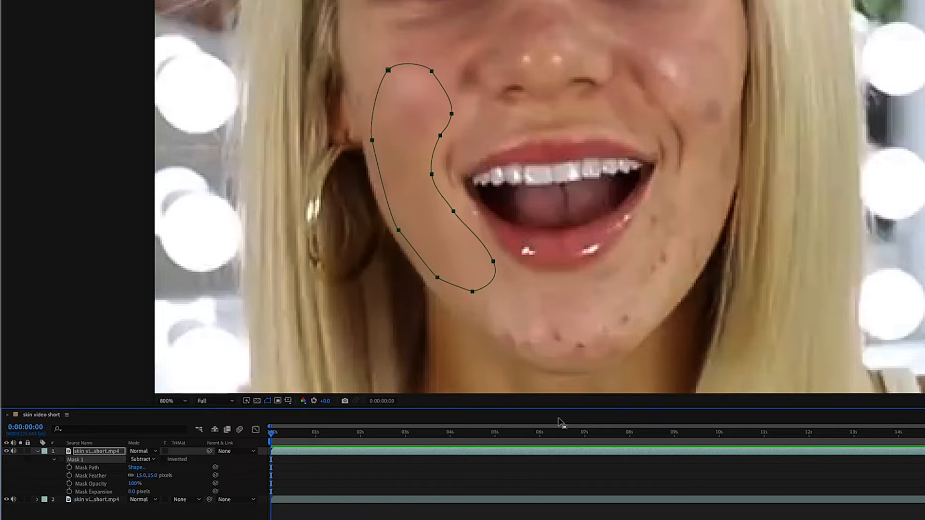
{"action": "left_click", "coordinate": [510, 518]}
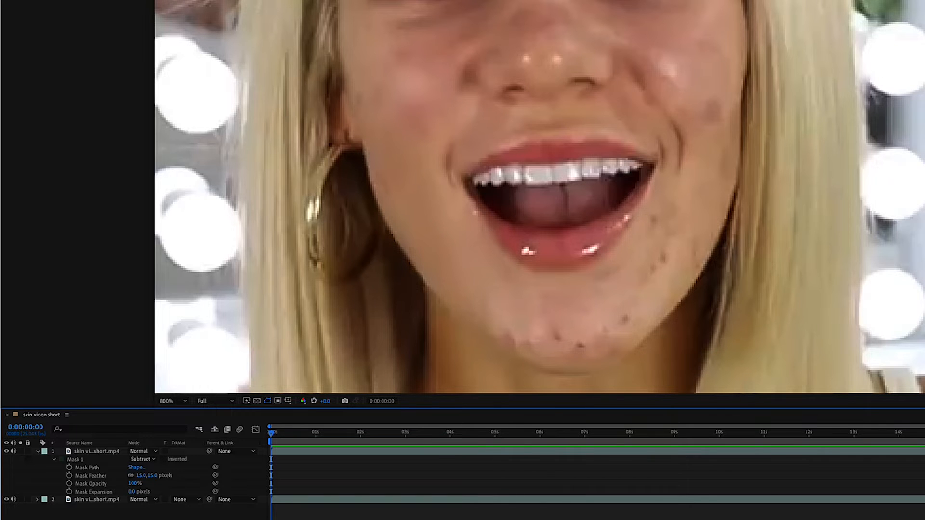
{"action": "key", "text": "comma"}
{"action": "key", "text": "comma"}
{"action": "key", "text": "period"}
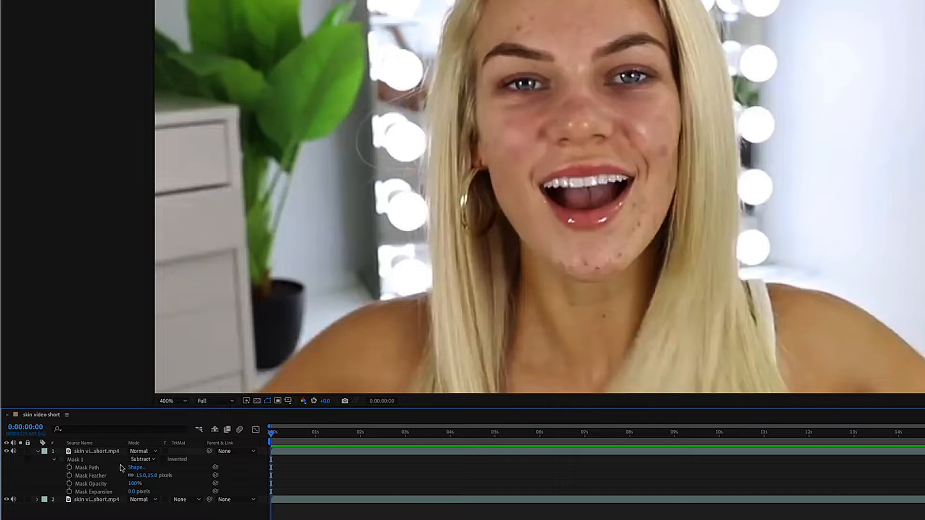
{"action": "left_click", "coordinate": [77, 463]}
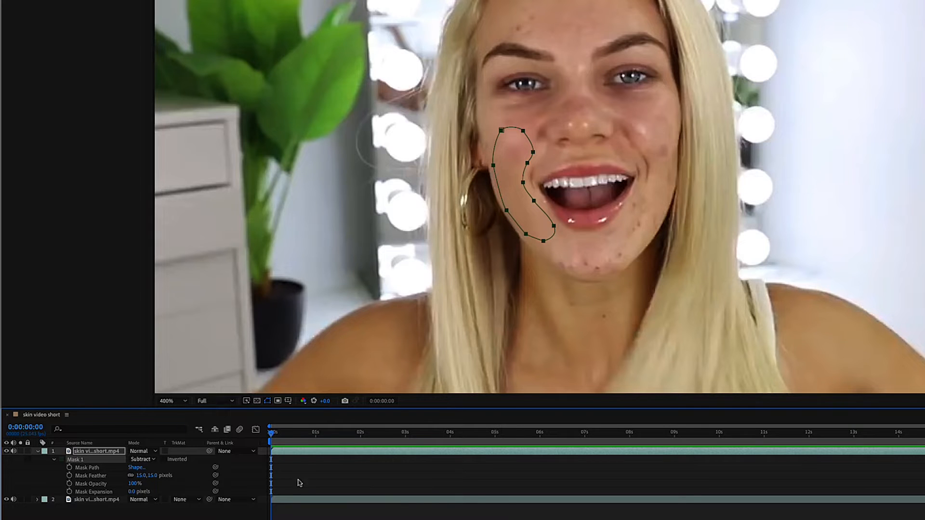
{"action": "key", "text": "Page_Down"}
{"action": "key", "text": "Page_Down"}
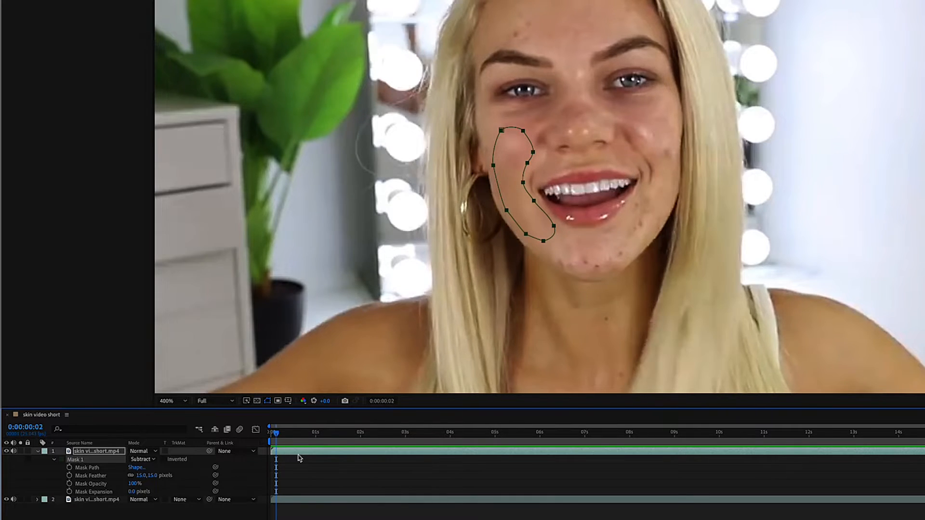
Step forward frame by frame to 0:00:00:20, comparing the cheek mask's position with the moving face.
{"action": "key", "text": "Page_Down"}
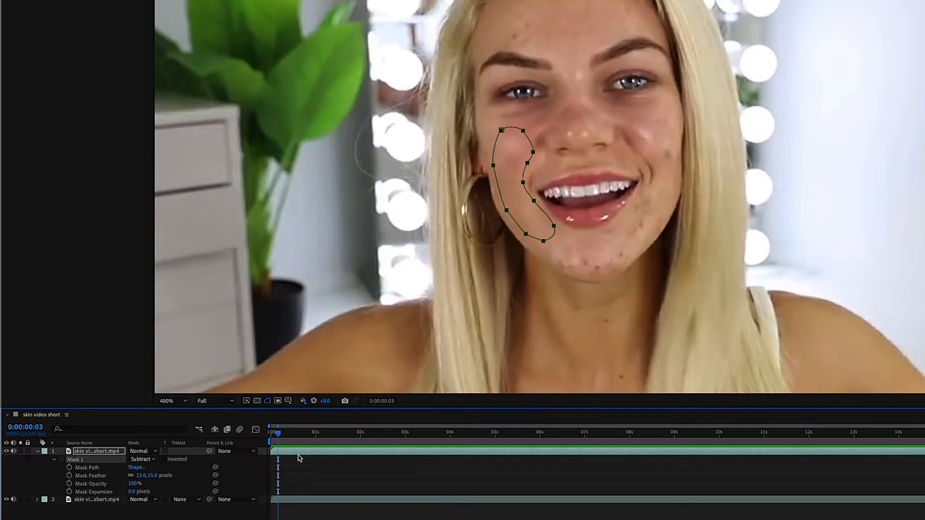
{"action": "key", "text": "Page_Down"}
{"action": "key", "text": "Page_Down"}
{"action": "key", "text": "Page_Down"}
{"action": "key", "text": "Page_Down"}
{"action": "key", "text": "Page_Down"}
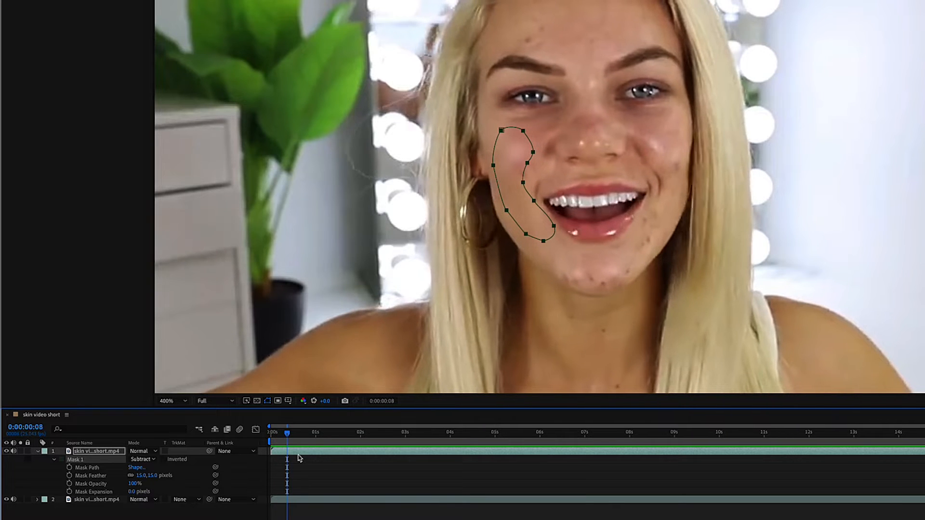
{"action": "key", "text": "Page_Down"}
{"action": "key", "text": "Page_Down"}
{"action": "key", "text": "Page_Down"}
{"action": "key", "text": "Page_Down"}
{"action": "key", "text": "Page_Down"}
{"action": "key", "text": "Page_Down"}
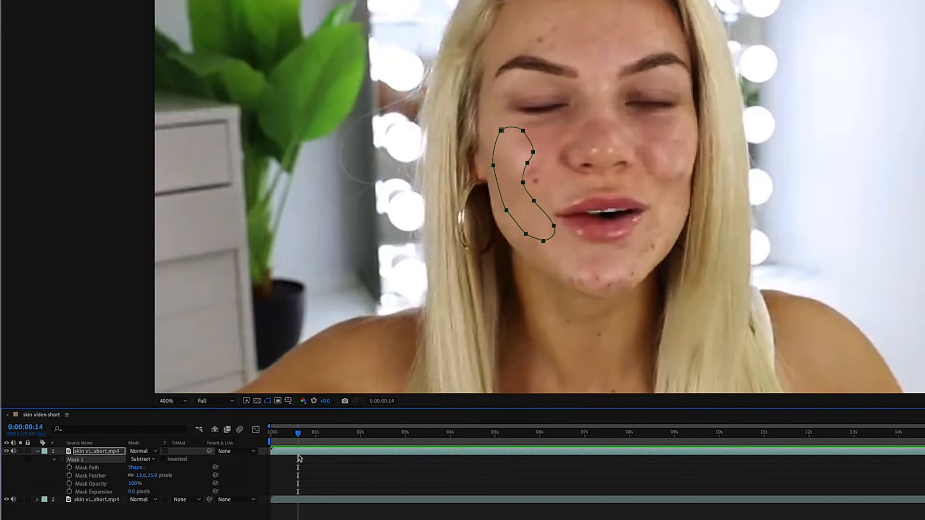
{"action": "key", "text": "Page_Down"}
{"action": "key", "text": "Page_Down"}
{"action": "key", "text": "Page_Down"}
{"action": "key", "text": "Page_Down"}
{"action": "key", "text": "Page_Down"}
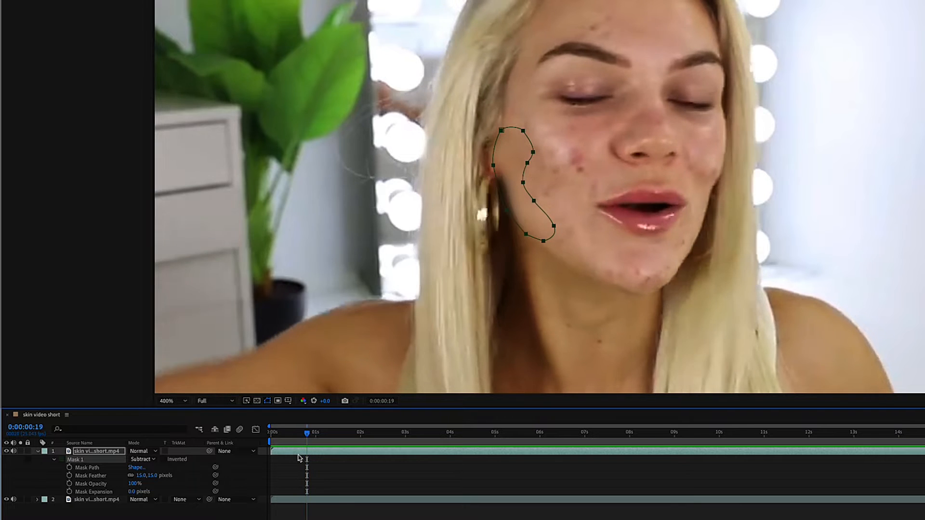
{"action": "key", "text": "Page_Down"}
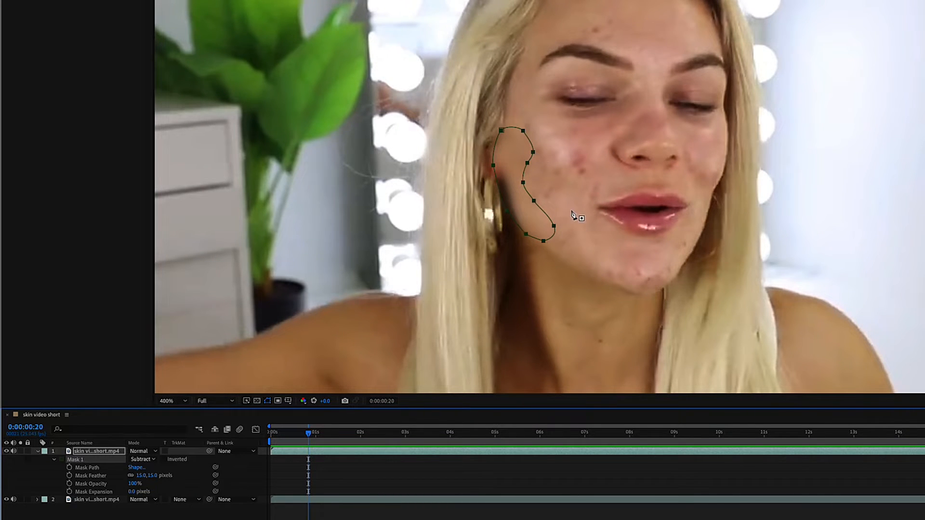
Return the current time to the first frame, 0:00:00:00, with the cheek mask still selected.
{"action": "key", "text": "Page_Up"}
{"action": "key", "text": "Page_Up"}
{"action": "key", "text": "Page_Up"}
{"action": "key", "text": "Page_Up"}
{"action": "key", "text": "Page_Up"}
{"action": "key", "text": "Page_Up"}
{"action": "key", "text": "Page_Up"}
{"action": "key", "text": "Page_Up"}
{"action": "key", "text": "Page_Up"}
{"action": "key", "text": "Page_Up"}
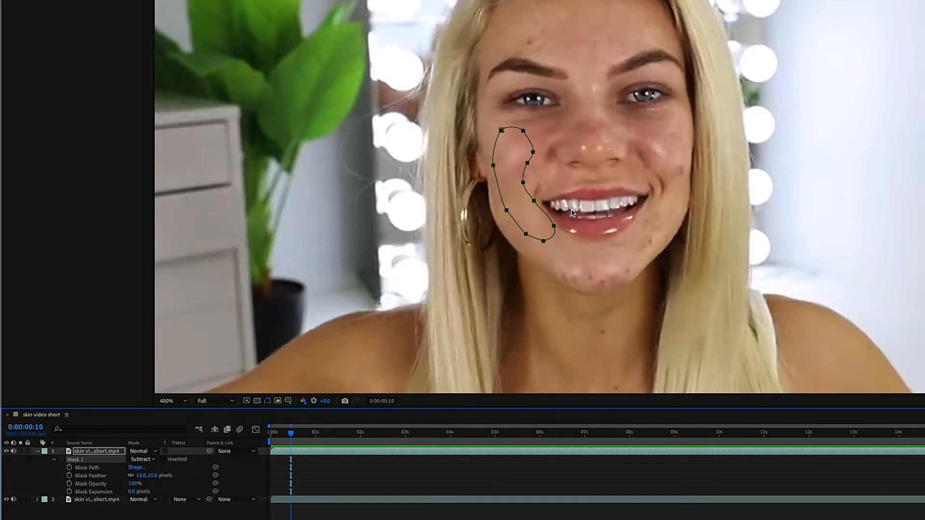
{"action": "key", "text": "Page_Up"}
{"action": "key", "text": "Page_Up"}
{"action": "key", "text": "Page_Up"}
{"action": "key", "text": "Page_Up"}
{"action": "key", "text": "Page_Up"}
{"action": "key", "text": "Page_Up"}
{"action": "key", "text": "Page_Up"}
{"action": "key", "text": "Page_Up"}
{"action": "key", "text": "Page_Up"}
{"action": "key", "text": "Page_Up"}
{"action": "key", "text": "Page_Up"}
{"action": "key", "text": "Page_Up"}
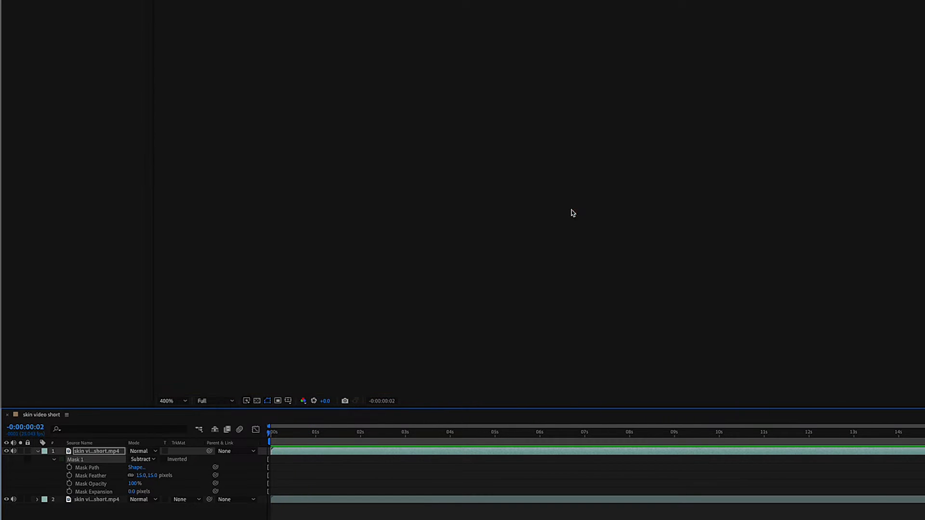
{"action": "key", "text": "Page_Down"}
{"action": "key", "text": "Page_Down"}
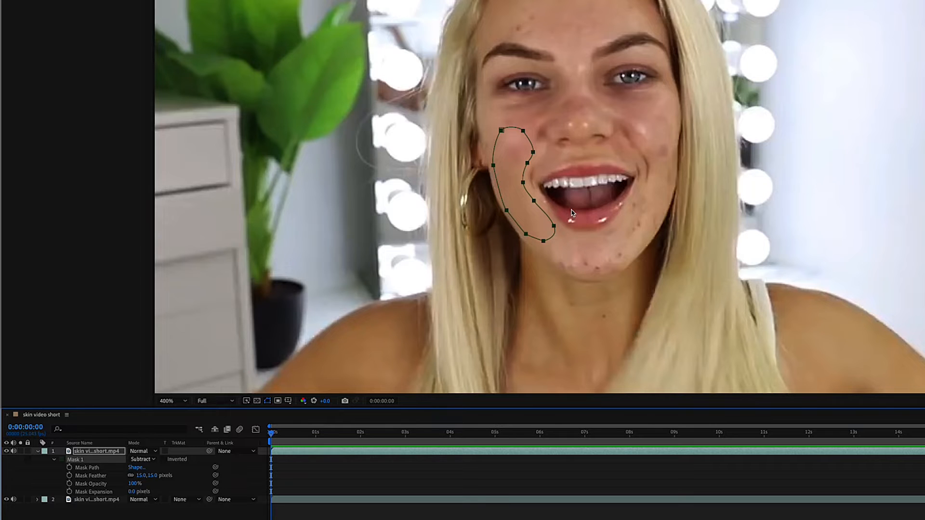
Open mask tracking for the cheek mask with the Face Tracking (Detailed Features) method, and move the tracker clear of the frame's edge.
{"action": "key", "text": "g"}
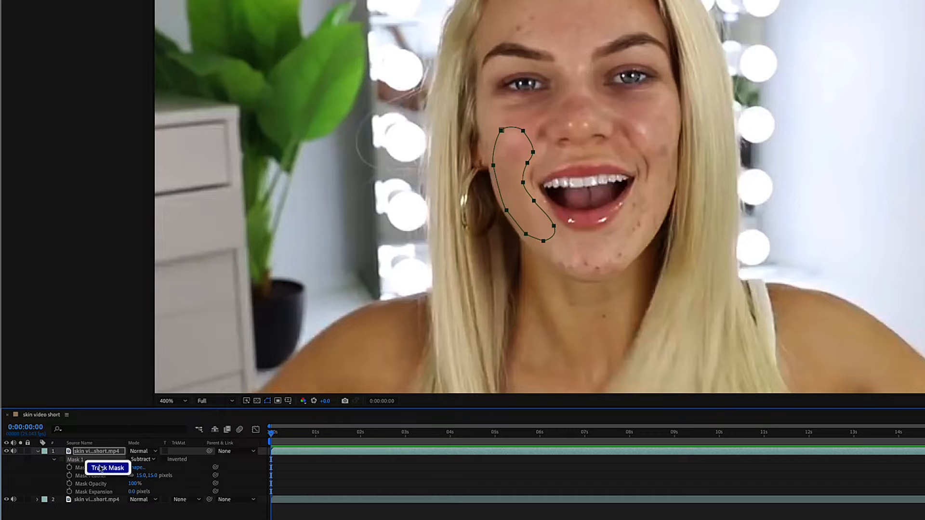
{"action": "left_click", "coordinate": [108, 469]}
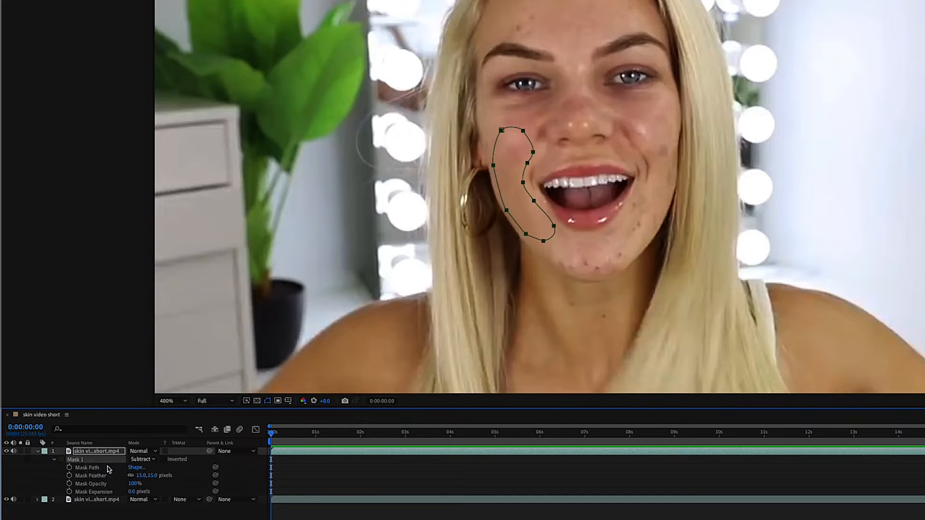
{"action": "left_click_drag", "start_coordinate": [79, 240], "coordinate": [102, 209]}
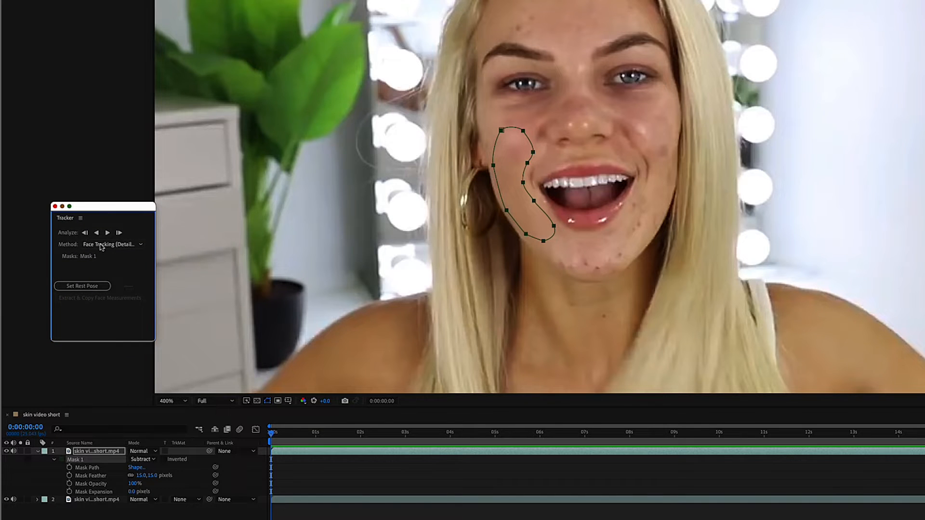
{"action": "left_click", "coordinate": [103, 246]}
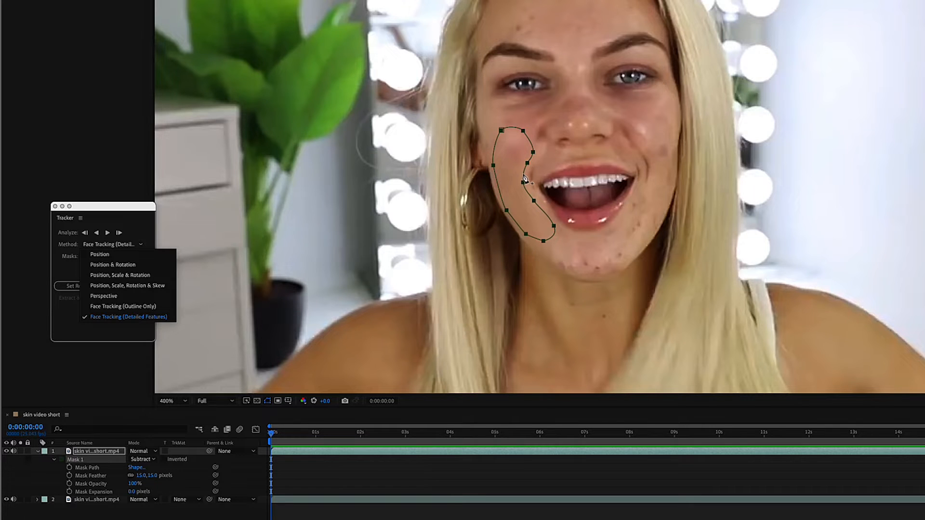
{"action": "left_click", "coordinate": [105, 318]}
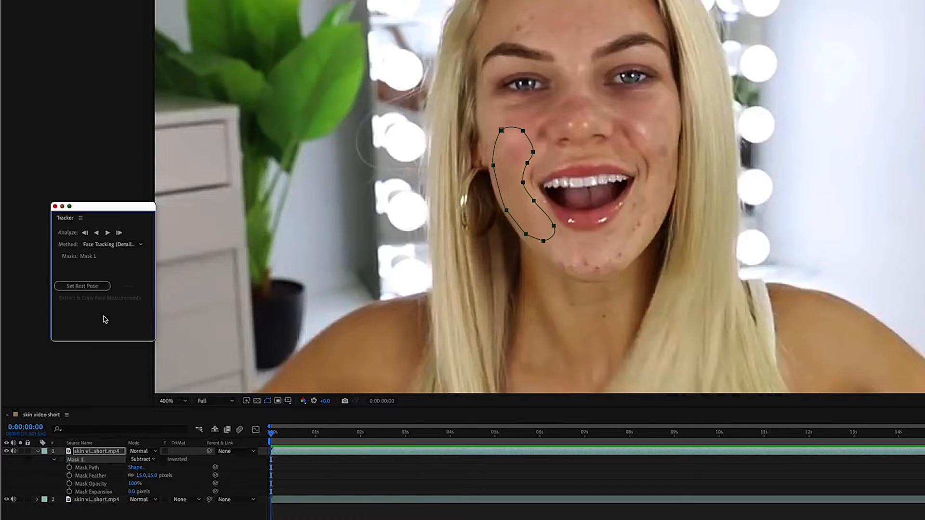
{"action": "left_click_drag", "start_coordinate": [117, 211], "coordinate": [195, 204]}
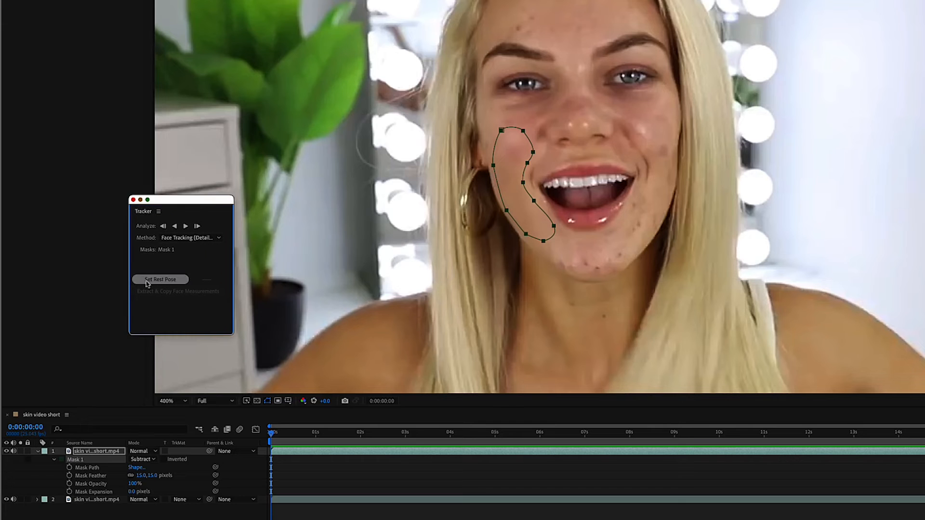
Set the face tracker's rest pose at 0:00:00:16, and track the cheek mask forward from the first frame to 0:00:05:16.
{"action": "left_click_drag", "start_coordinate": [272, 435], "coordinate": [302, 437]}
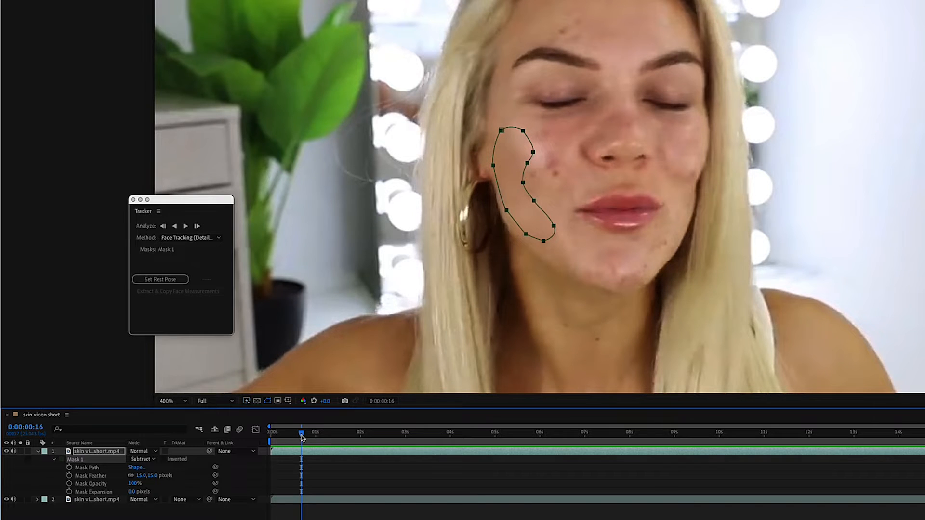
{"action": "left_click", "coordinate": [163, 280]}
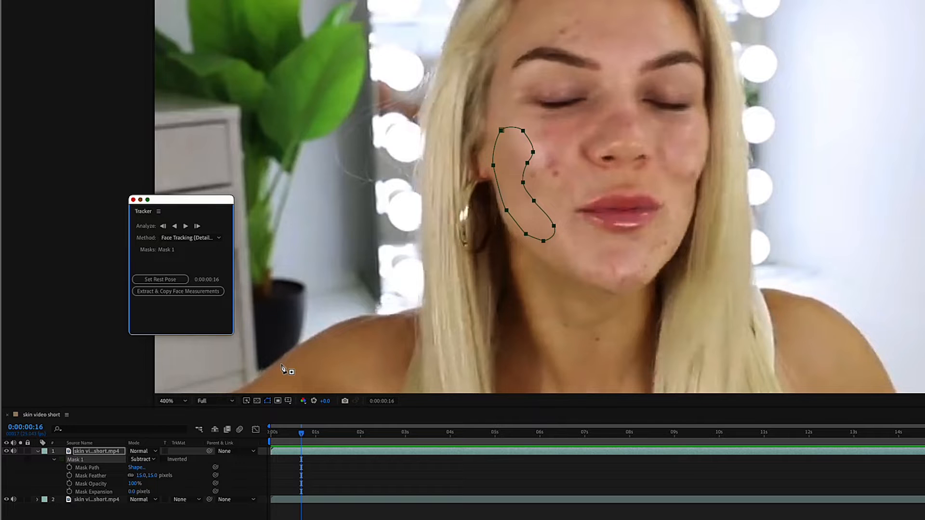
{"action": "left_click_drag", "start_coordinate": [271, 432], "coordinate": [251, 428]}
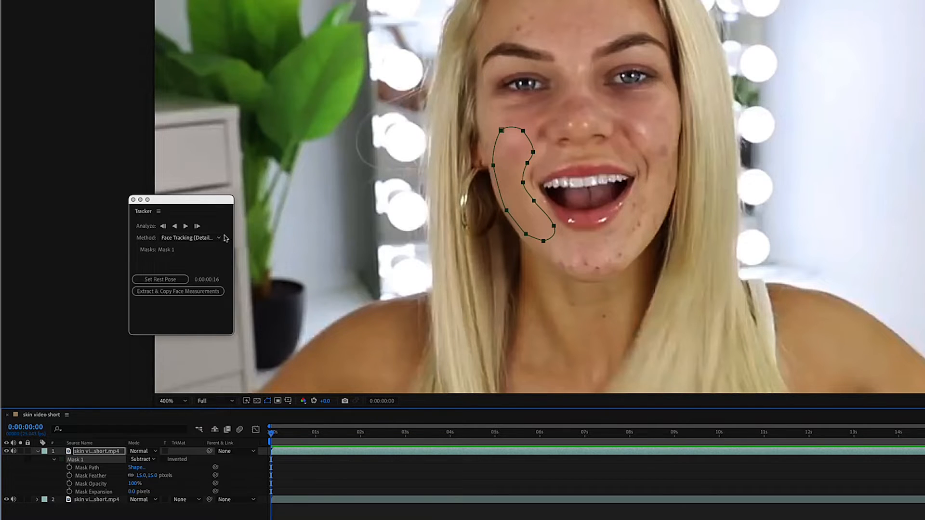
{"action": "left_click", "coordinate": [186, 226]}
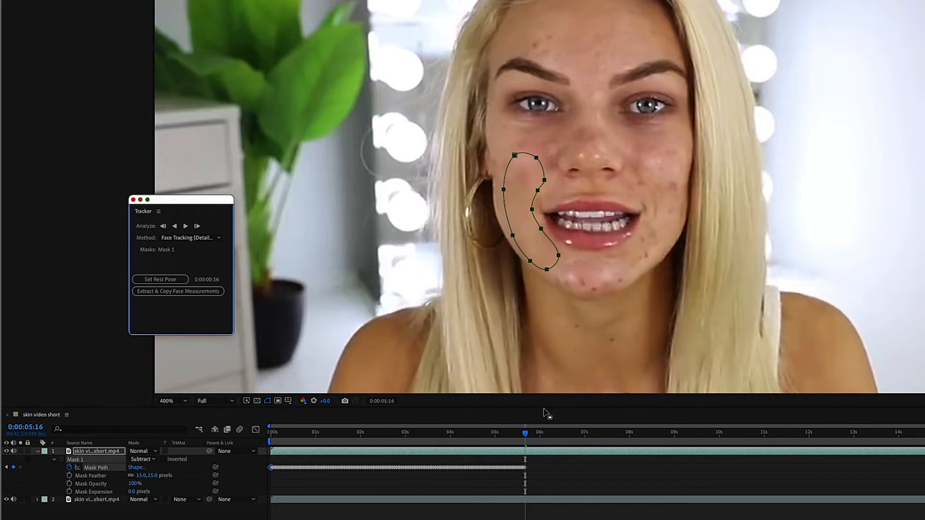
Review the tracked cheek mask from the start, frame by frame to 0:00:00:20, checking how well it follows the turning face.
{"action": "left_click_drag", "start_coordinate": [525, 432], "coordinate": [271, 433]}
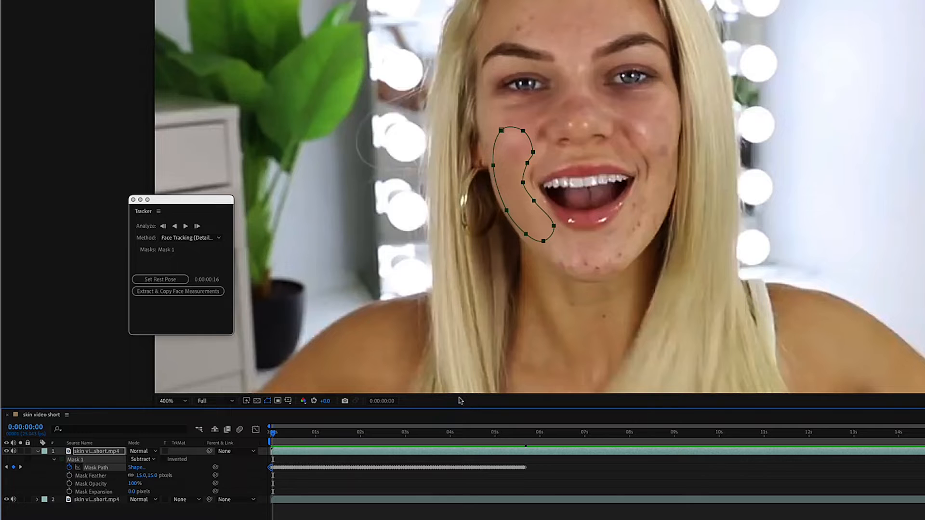
{"action": "left_click", "coordinate": [480, 491]}
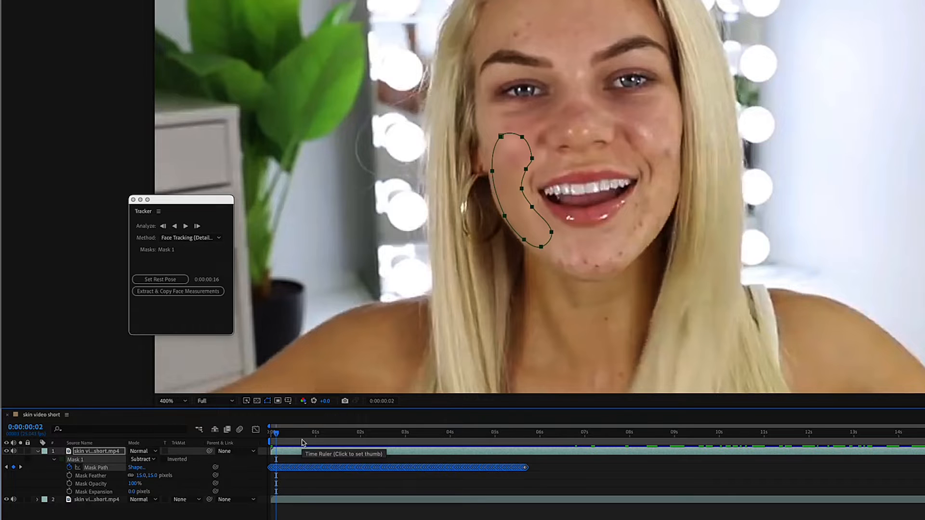
{"action": "key", "text": "super+Right"}
{"action": "key", "text": "super+Right"}
{"action": "key", "text": "super+Right"}
{"action": "key", "text": "super+Right"}
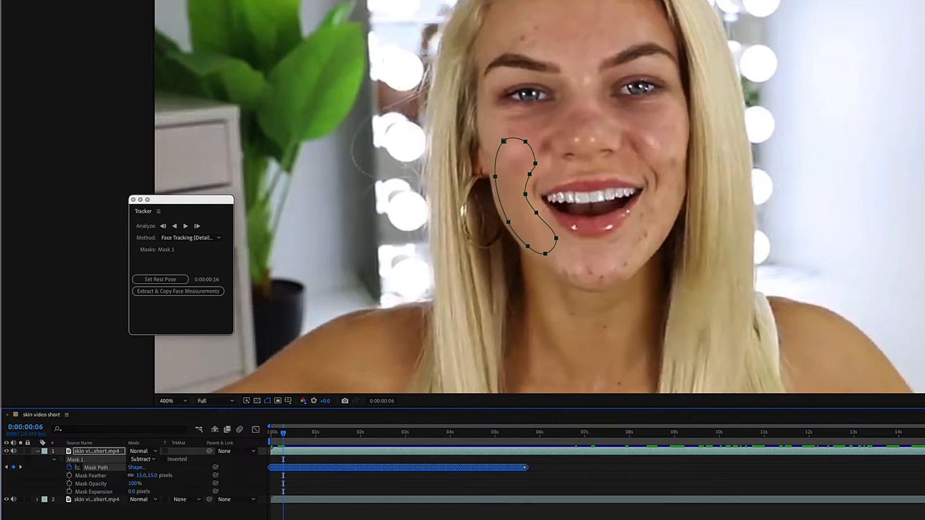
{"action": "key", "text": "super+Right"}
{"action": "key", "text": "super+Right"}
{"action": "key", "text": "super+Right"}
{"action": "key", "text": "super+Right"}
{"action": "key", "text": "super+Right"}
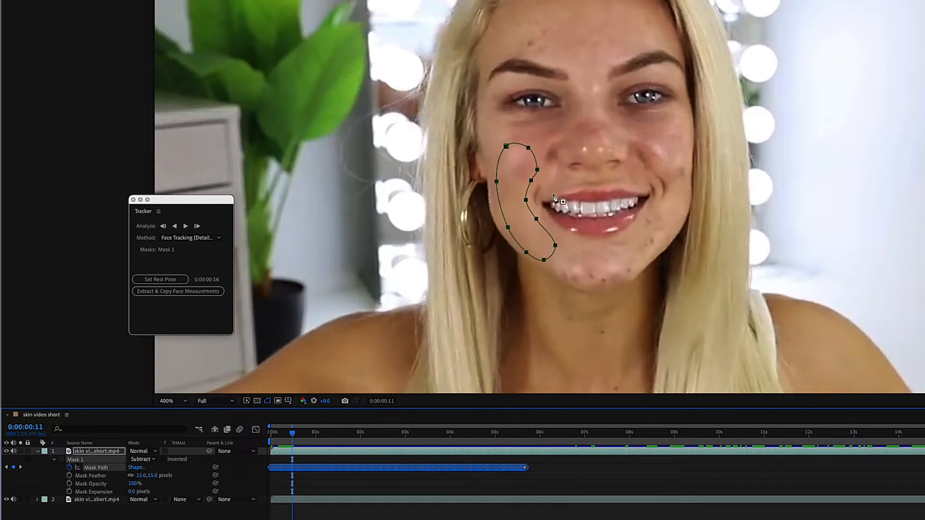
{"action": "key", "text": "super+Right"}
{"action": "key", "text": "super+Right"}
{"action": "key", "text": "super+Right"}
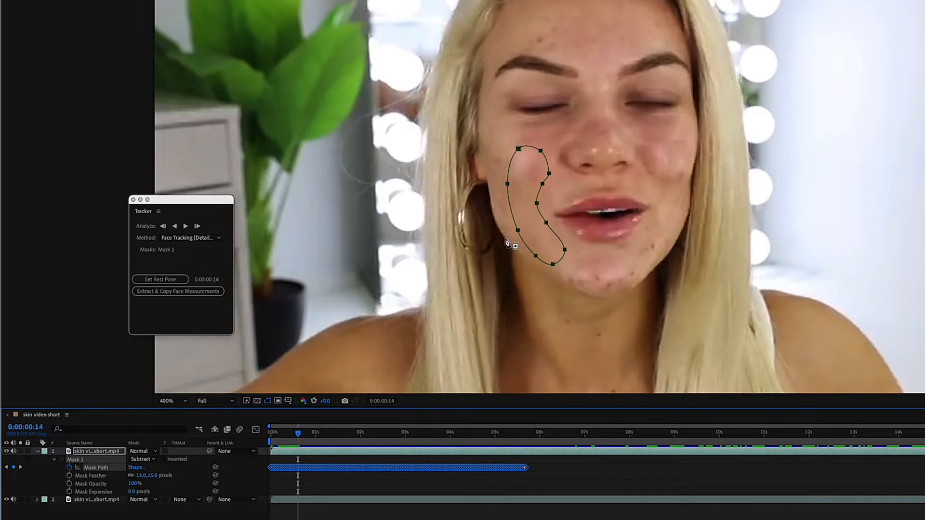
{"action": "key", "text": "super+Right"}
{"action": "key", "text": "super+Right"}
{"action": "key", "text": "super+Right"}
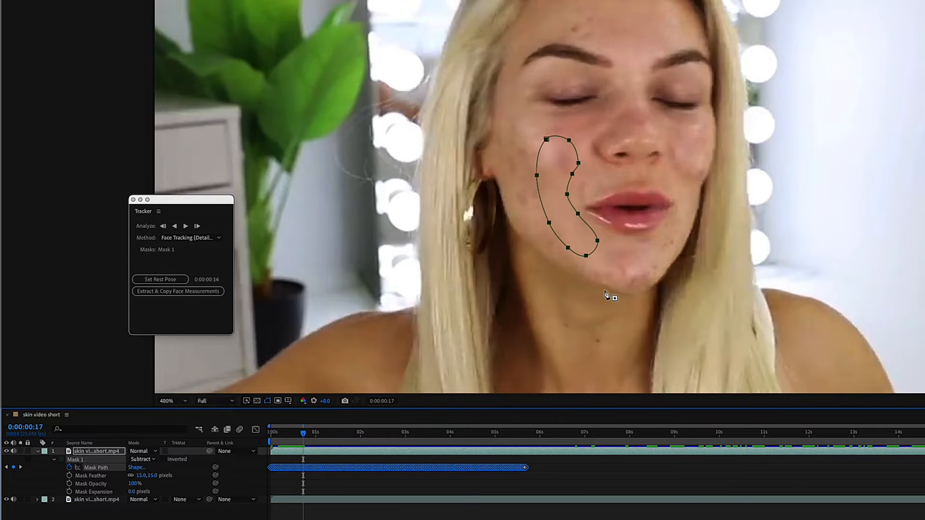
{"action": "key", "text": "super+Right"}
{"action": "key", "text": "super+Right"}
{"action": "key", "text": "super+Right"}
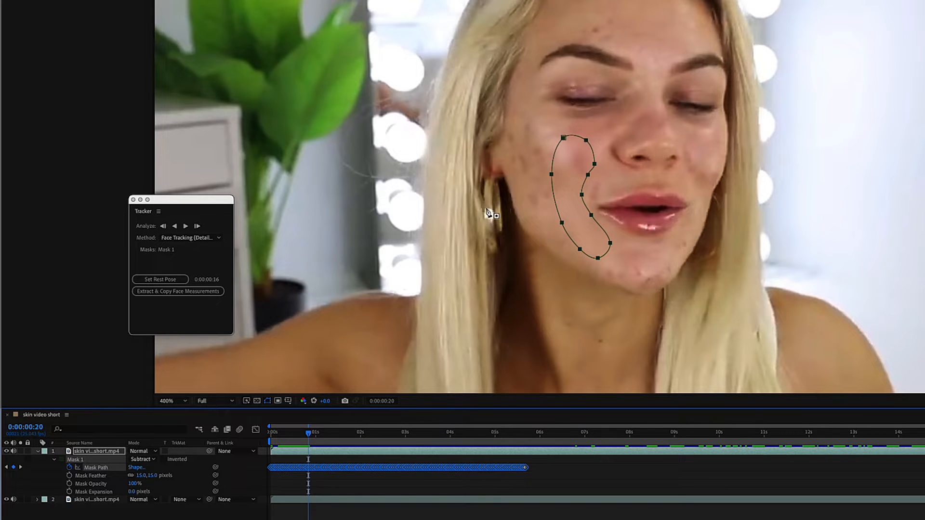
Reshape the cheek mask at 0:00:00:20 by moving two outer points out toward the ear and jaw to cover the exposed blemishes.
{"action": "left_click", "coordinate": [551, 175]}
{"action": "left_click", "coordinate": [552, 175]}
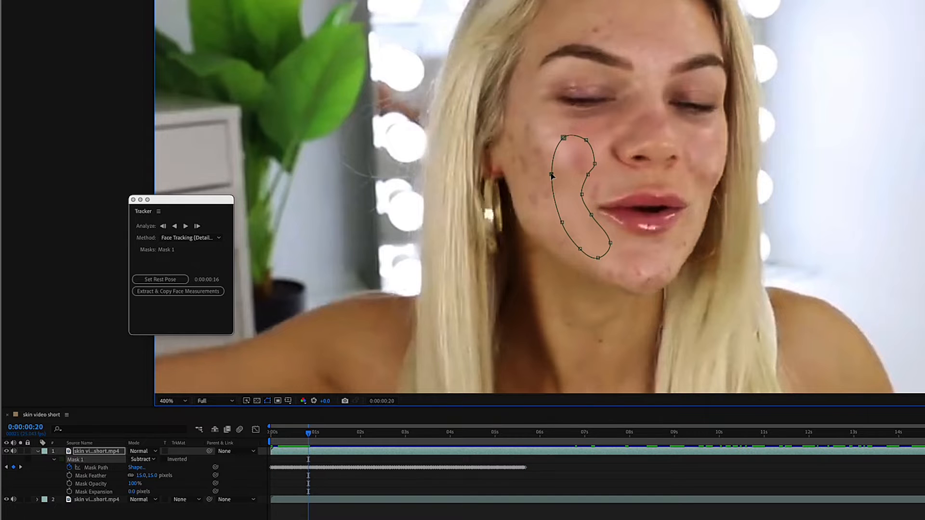
{"action": "left_click_drag", "start_coordinate": [551, 174], "coordinate": [506, 157]}
{"action": "left_click_drag", "start_coordinate": [562, 224], "coordinate": [542, 234]}
{"action": "left_click_drag", "start_coordinate": [504, 157], "coordinate": [511, 158]}
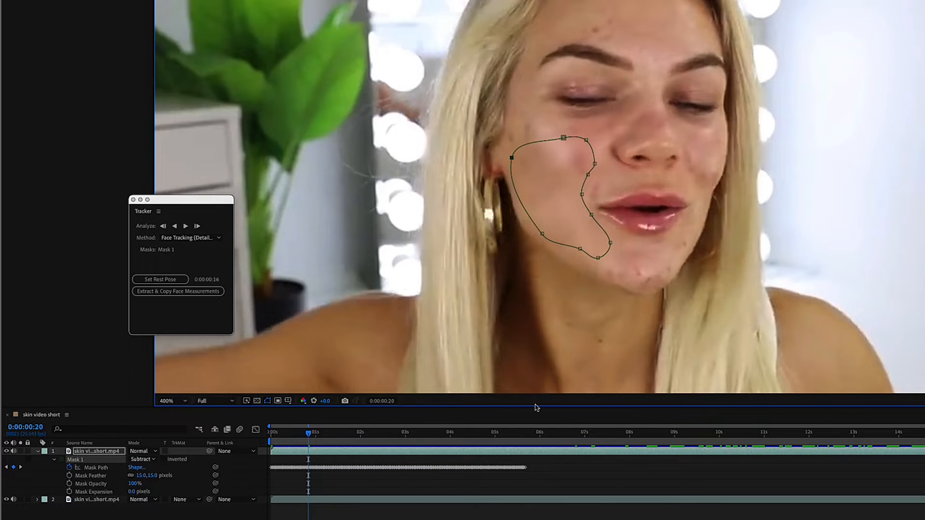
Compare the mask on the frames around 0:00:00:20, and track the reshaped mask forward from there to 0:00:04:19.
{"action": "key", "text": "Page_Up"}
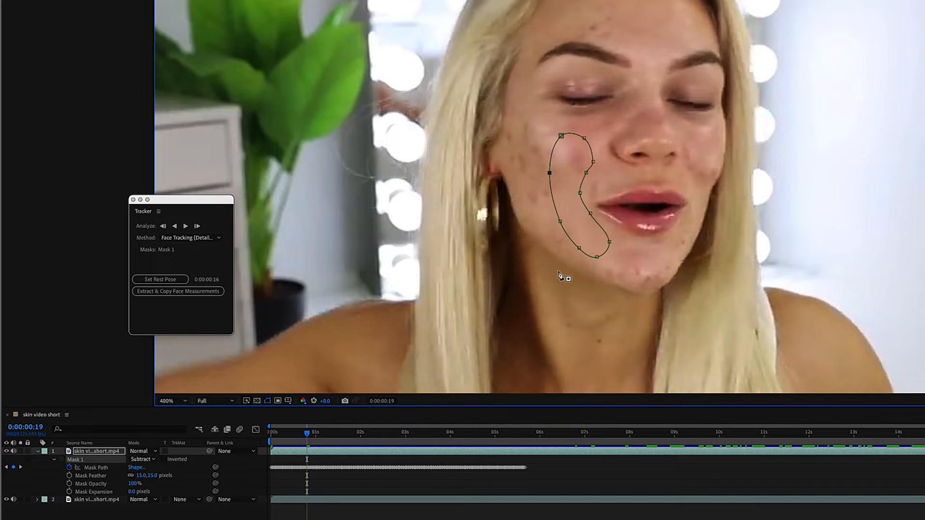
{"action": "key", "text": "Page_Down"}
{"action": "key", "text": "Page_Down"}
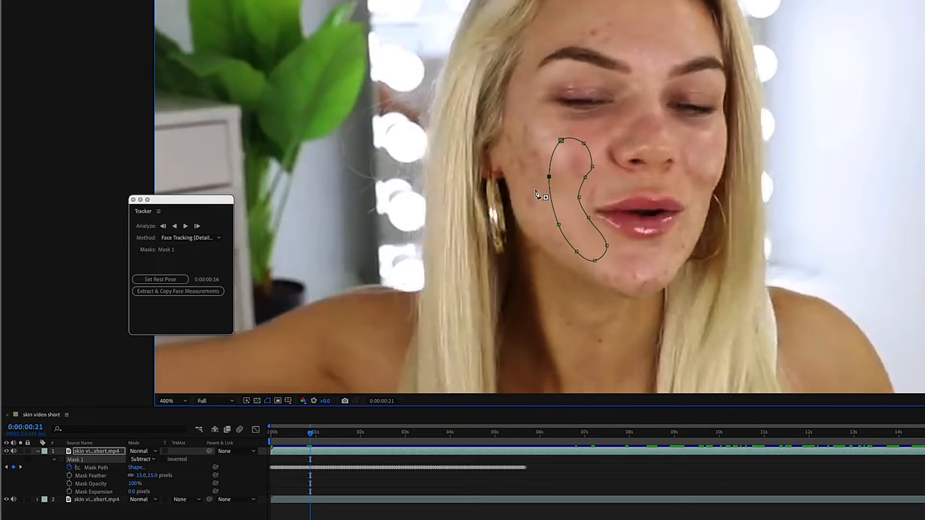
{"action": "key", "text": "Page_Up"}
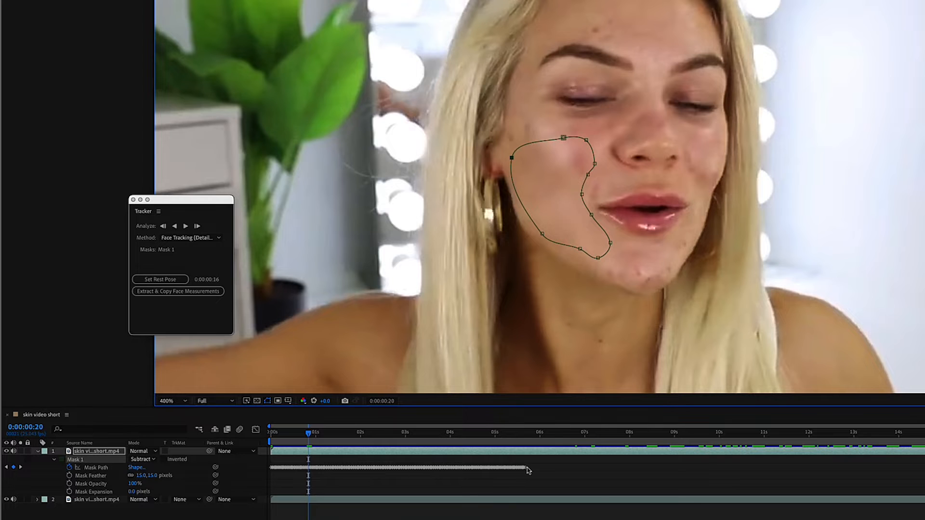
{"action": "left_click", "coordinate": [185, 226]}
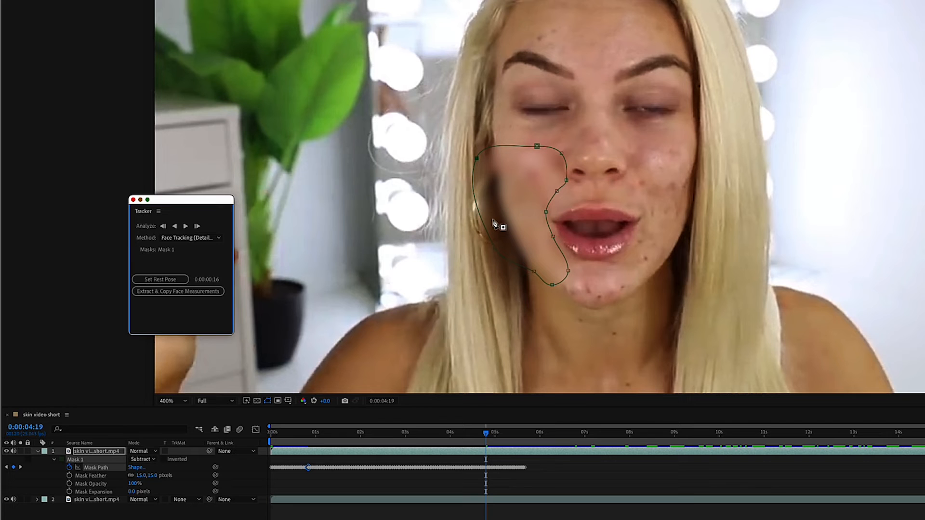
At 0:00:04:19, pull the outer mask points off the hair and earring onto the cheek, and track the mask forward to 0:00:06:06.
{"action": "left_click_drag", "start_coordinate": [496, 250], "coordinate": [520, 234]}
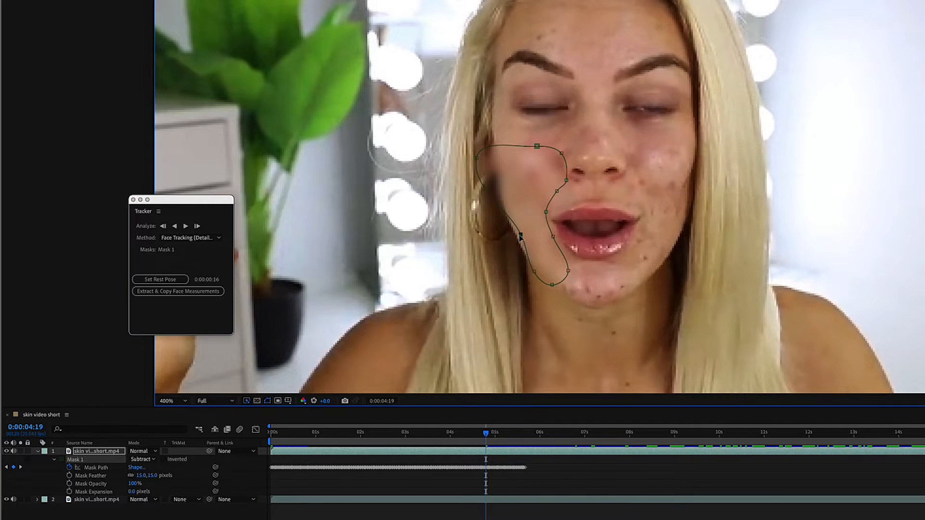
{"action": "left_click_drag", "start_coordinate": [534, 271], "coordinate": [552, 263]}
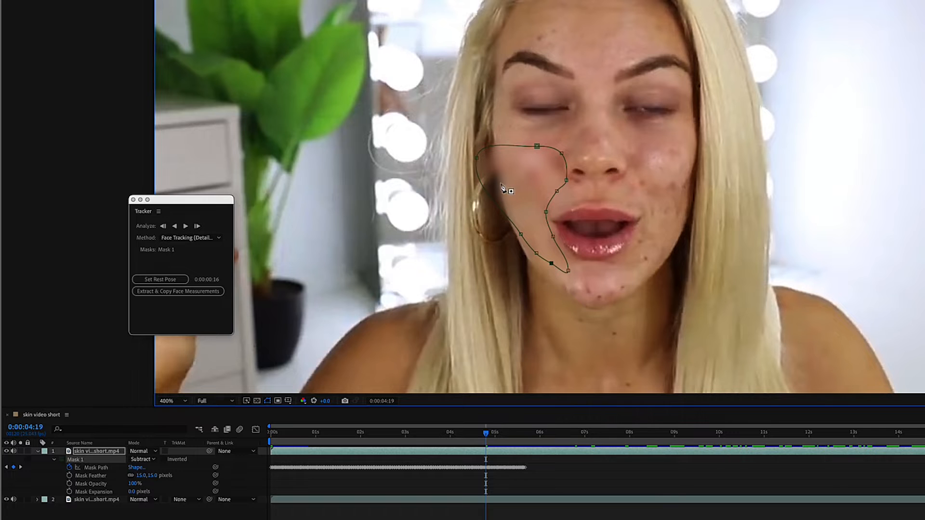
{"action": "left_click_drag", "start_coordinate": [477, 157], "coordinate": [506, 163]}
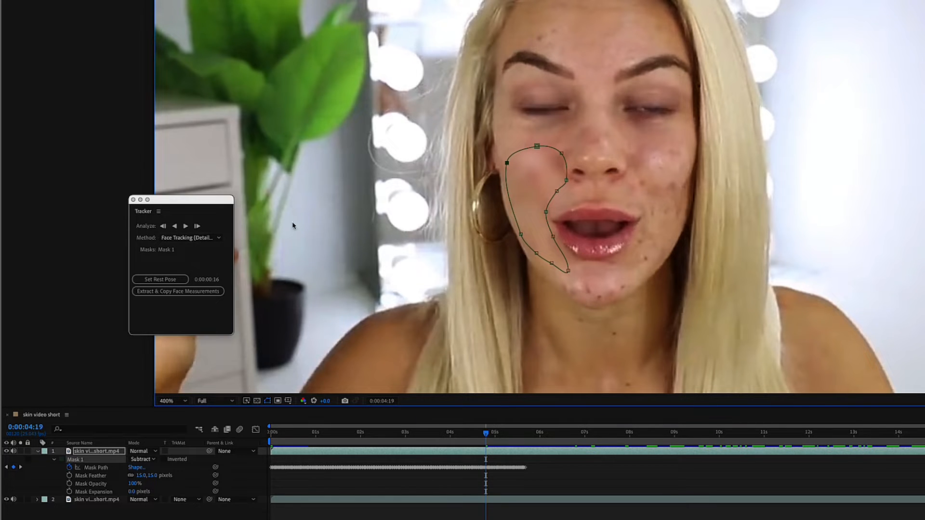
{"action": "left_click", "coordinate": [187, 226]}
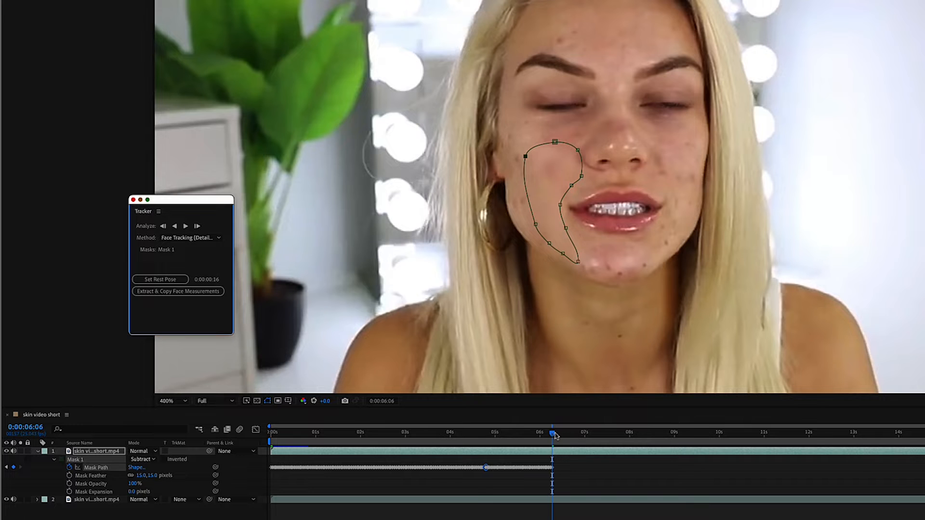
Delete all the tracked Mask Path keyframes of the blurred layer's cheek mask, and remove the mask itself.
{"action": "left_click_drag", "start_coordinate": [552, 435], "coordinate": [405, 435]}
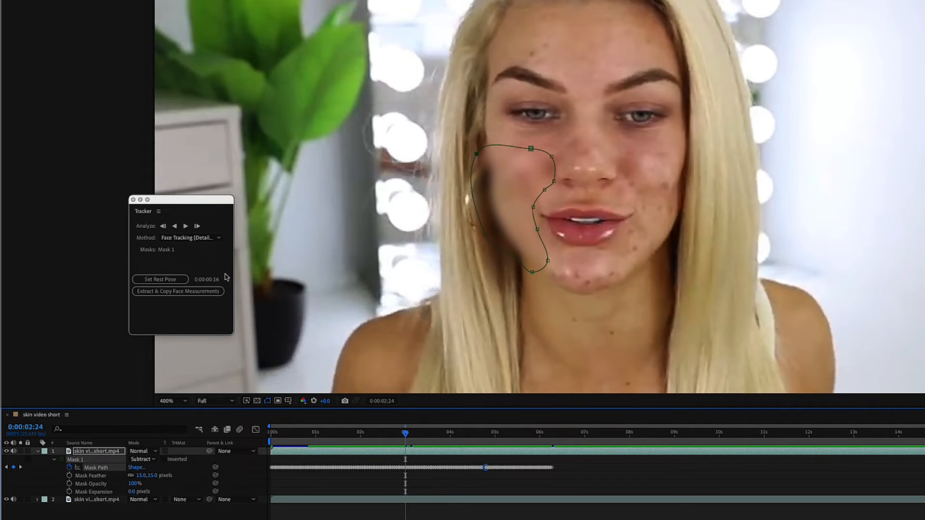
{"action": "left_click_drag", "start_coordinate": [198, 197], "coordinate": [216, 192]}
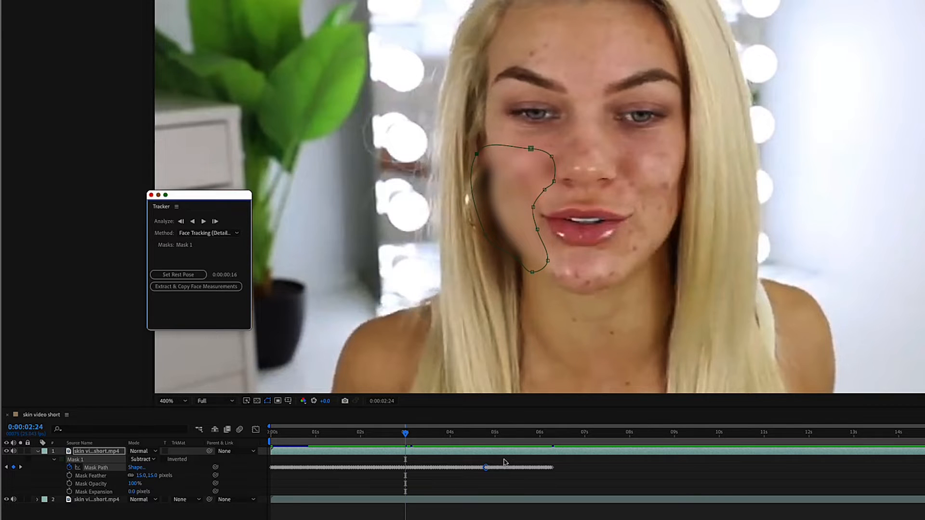
{"action": "left_click_drag", "start_coordinate": [570, 462], "coordinate": [265, 478]}
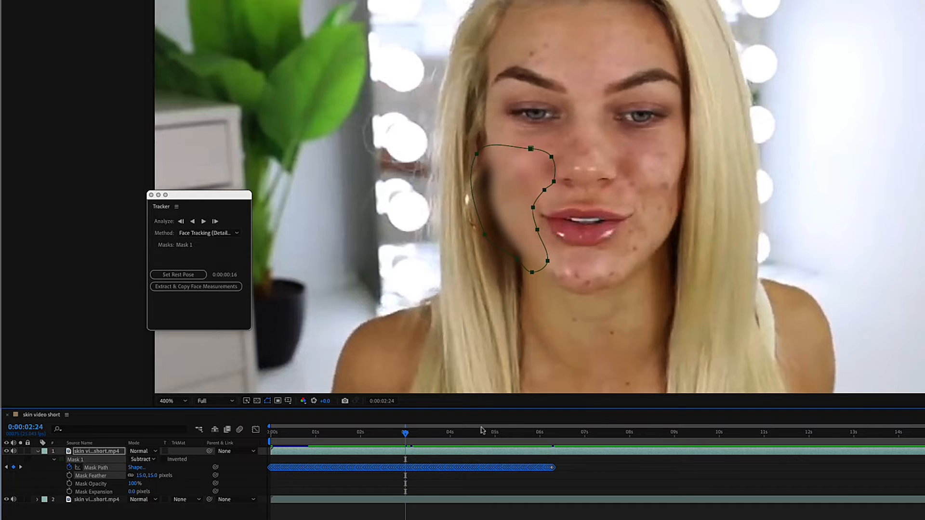
{"action": "key", "text": "Delete"}
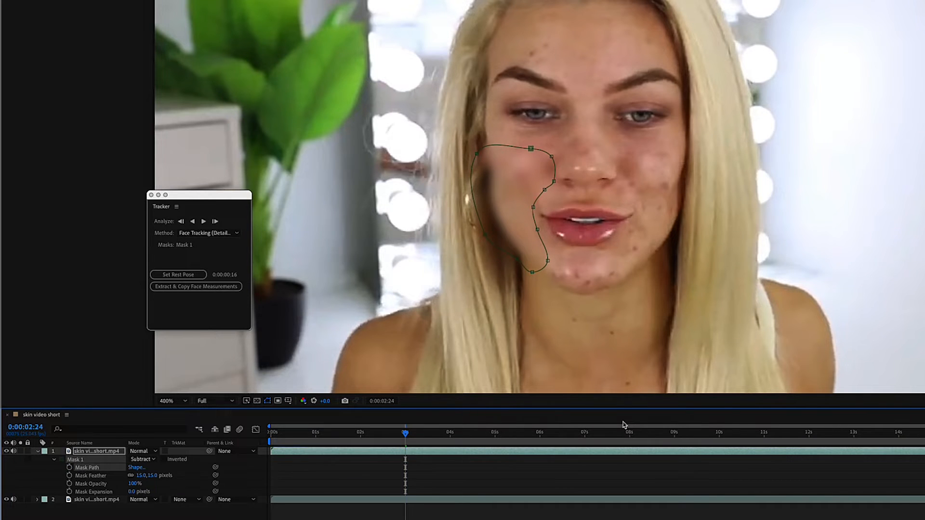
{"action": "left_click", "coordinate": [77, 459]}
{"action": "key", "text": "Delete"}
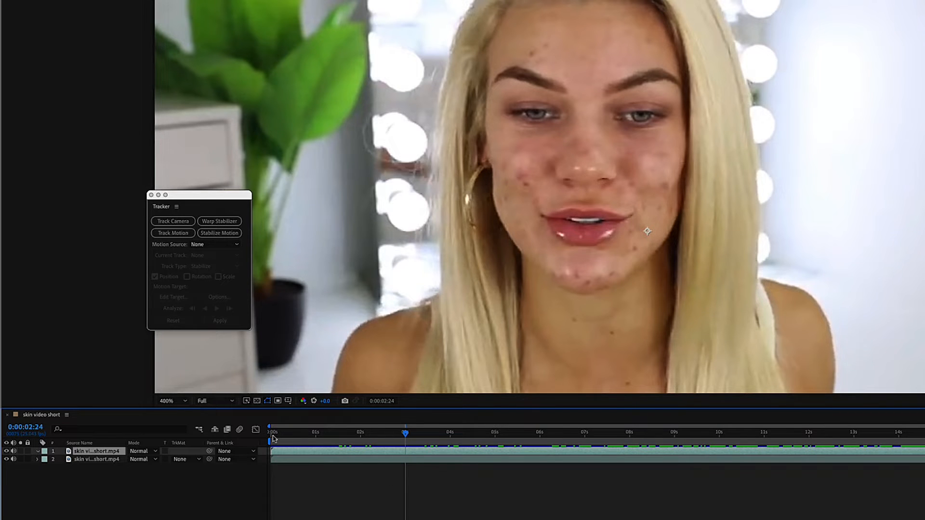
Shorten the work area to end at about 10 seconds, and return to the first frame with the Tracker closed.
{"action": "left_click_drag", "start_coordinate": [407, 434], "coordinate": [709, 450]}
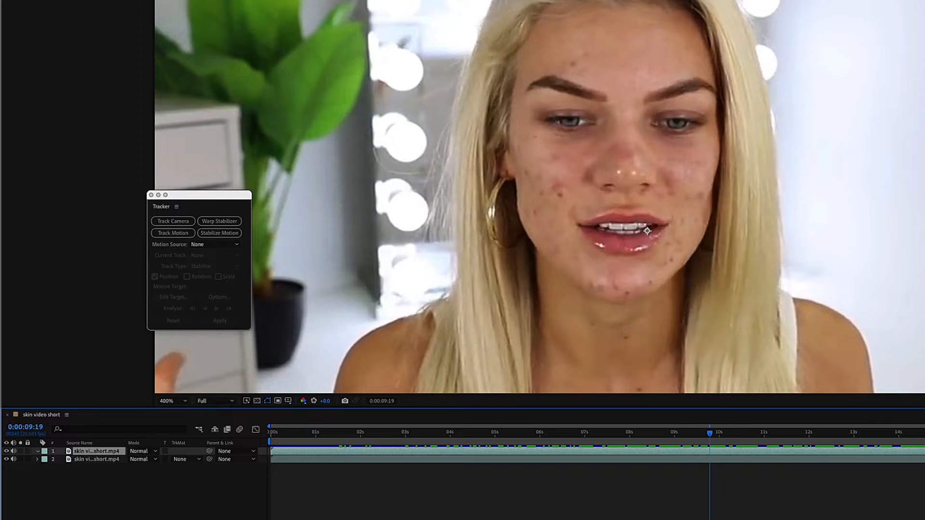
{"action": "left_click_drag", "start_coordinate": [922, 428], "coordinate": [720, 428]}
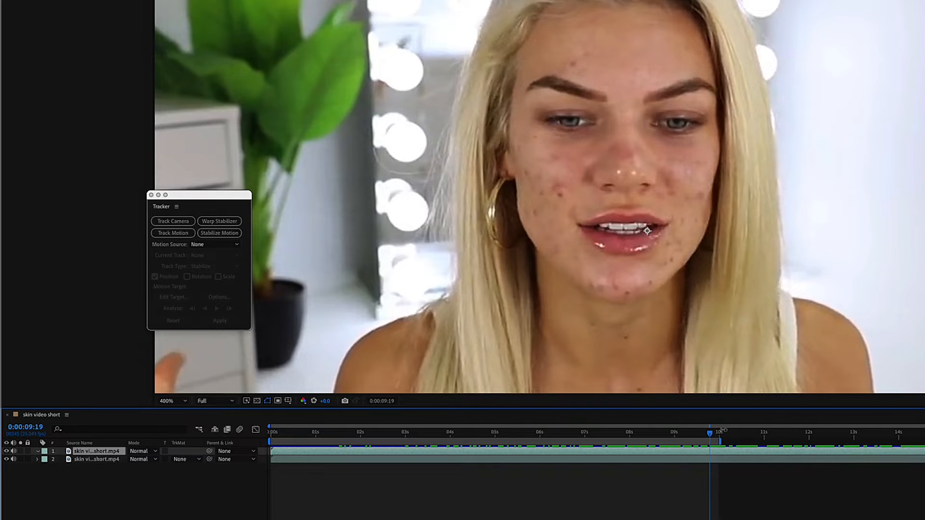
{"action": "key", "text": "Home"}
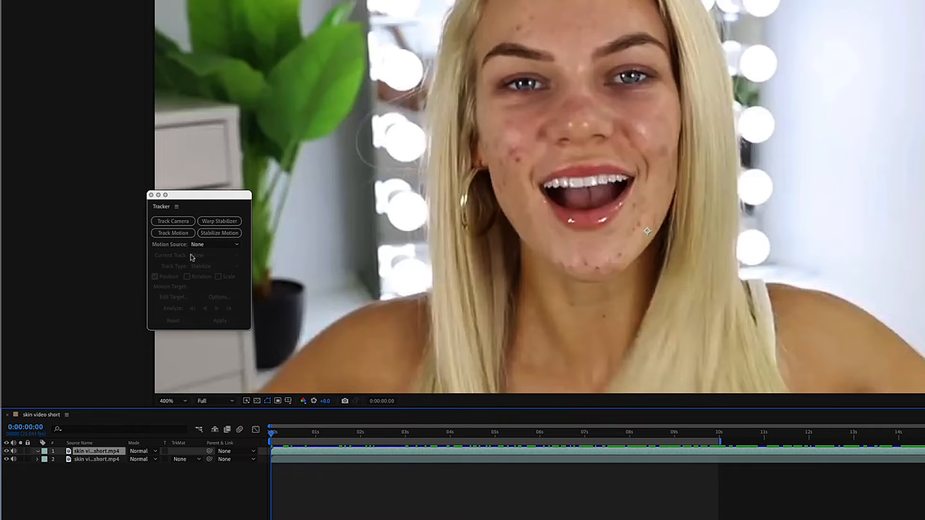
{"action": "left_click", "coordinate": [151, 194]}
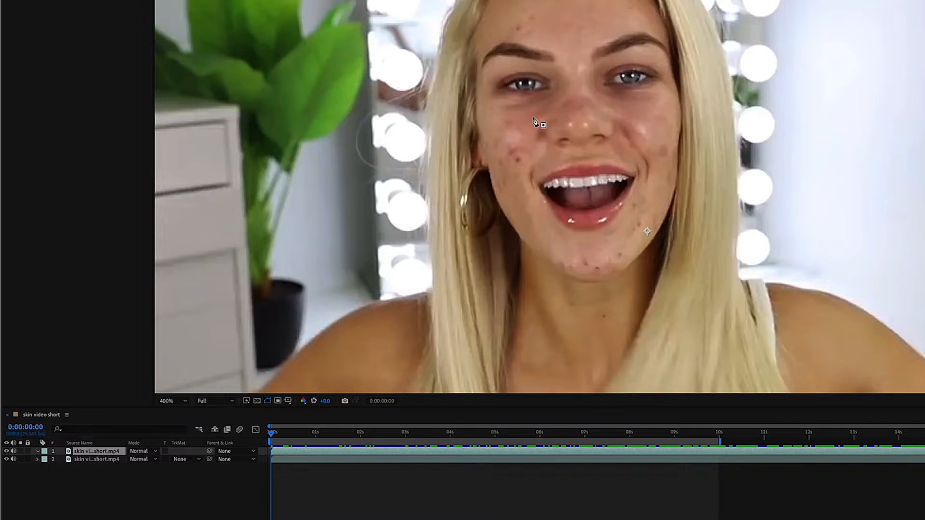
Draw a closed Pen tool mask on the blurred layer around the blemished cheek, from beside the ear down past the mouth to the jaw.
{"action": "left_click", "coordinate": [487, 133]}
{"action": "left_click_drag", "start_coordinate": [521, 128], "coordinate": [527, 162]}
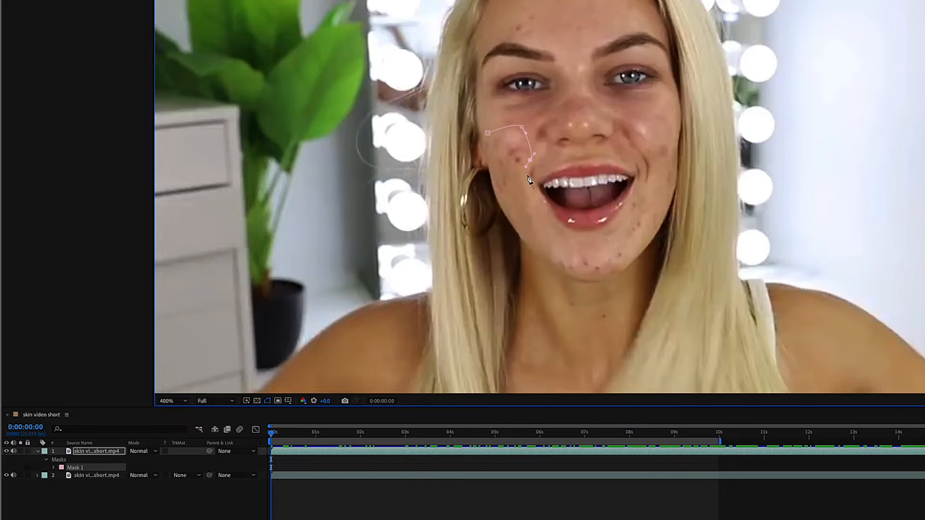
{"action": "left_click_drag", "start_coordinate": [537, 210], "coordinate": [542, 215]}
{"action": "left_click", "coordinate": [563, 234]}
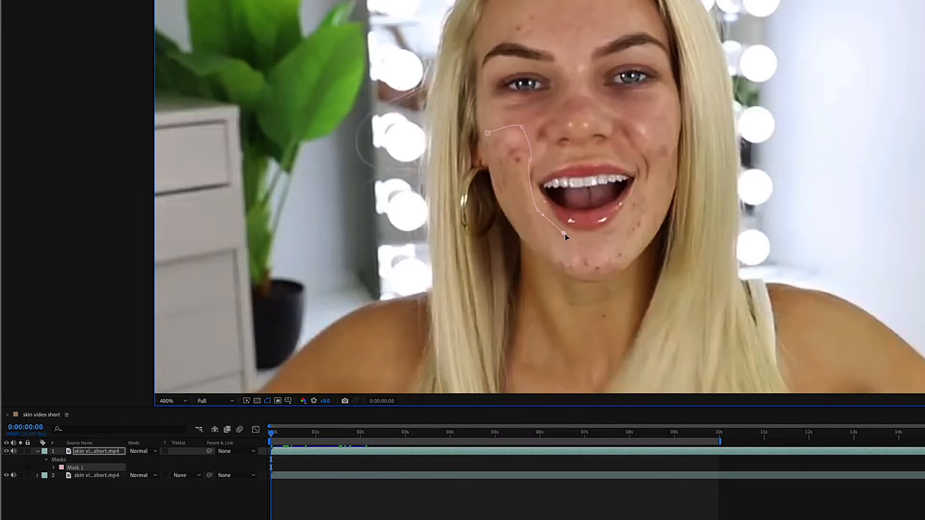
{"action": "left_click_drag", "start_coordinate": [554, 252], "coordinate": [541, 252]}
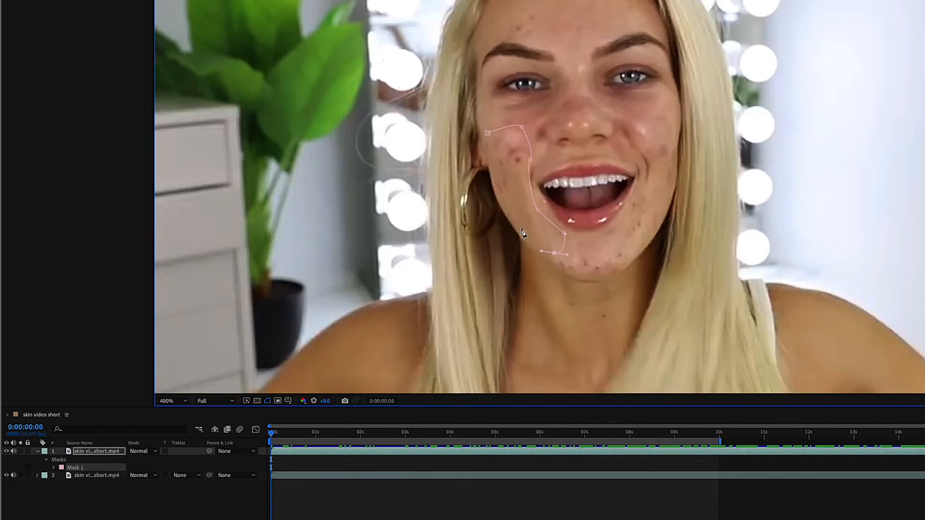
{"action": "left_click_drag", "start_coordinate": [510, 212], "coordinate": [491, 168]}
{"action": "left_click", "coordinate": [488, 135]}
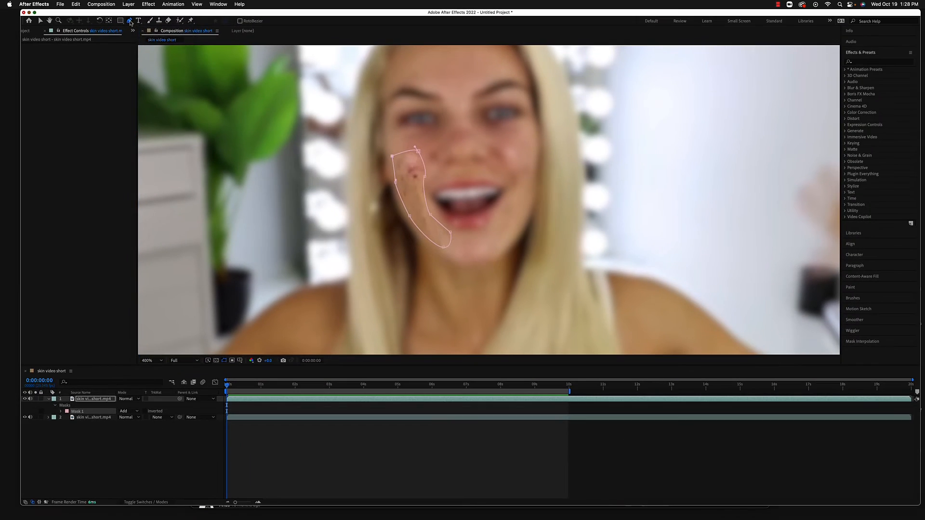
Round the cheek mask's upper outer corner into a smooth curve with the Convert Vertex tool.
{"action": "left_click", "coordinate": [130, 21]}
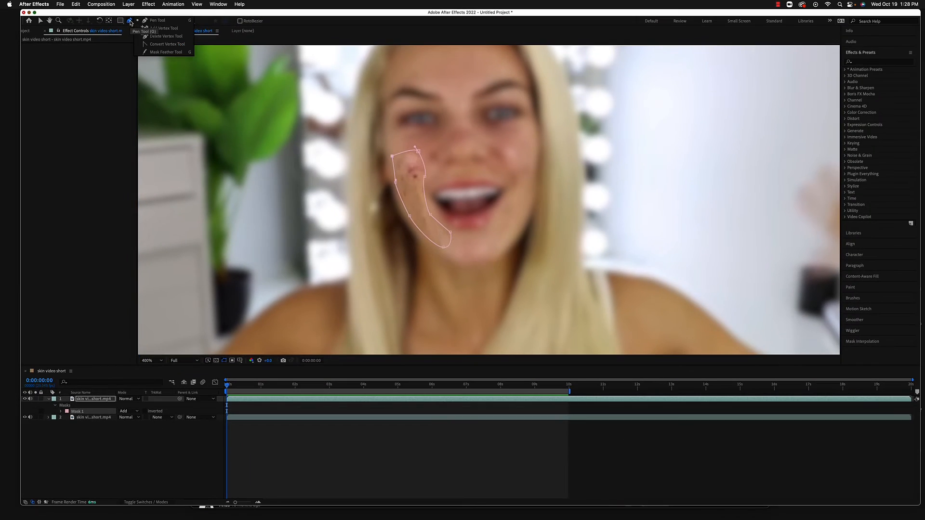
{"action": "left_click", "coordinate": [165, 45]}
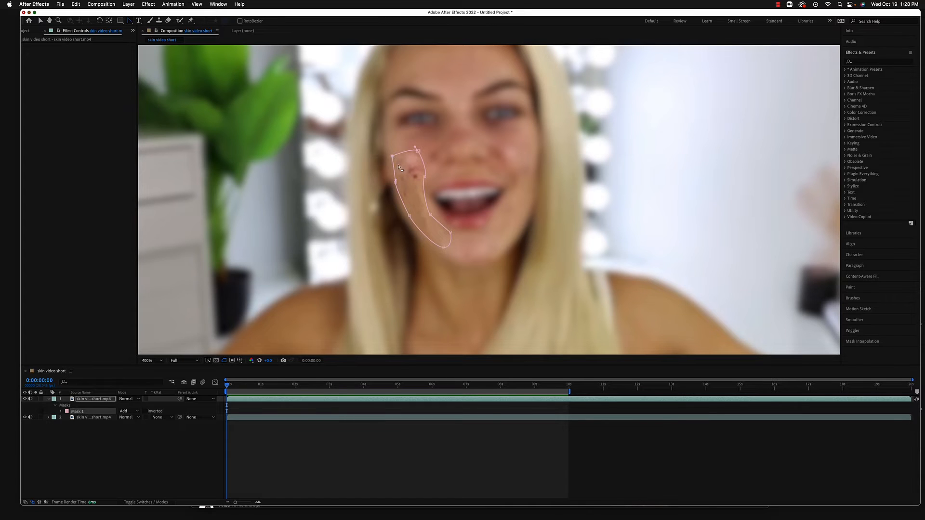
{"action": "left_click_drag", "start_coordinate": [392, 156], "coordinate": [396, 149]}
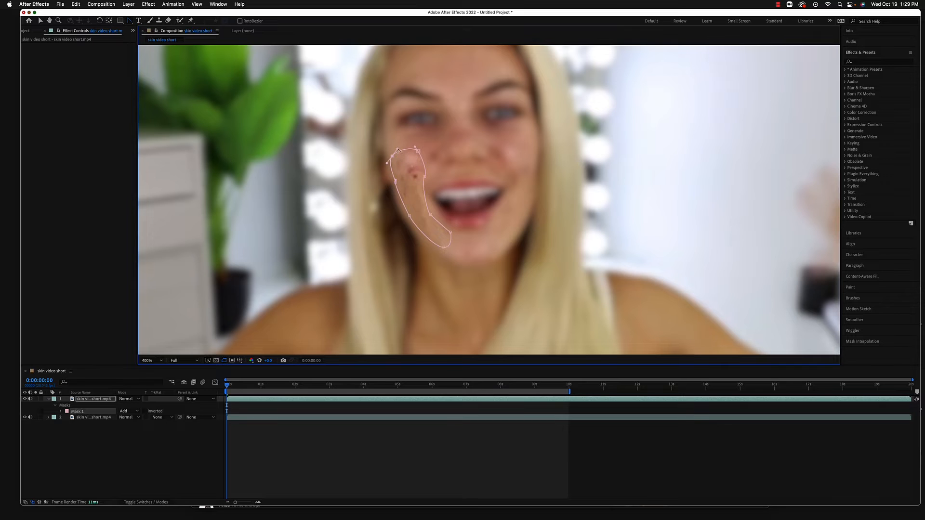
{"action": "left_click_drag", "start_coordinate": [397, 149], "coordinate": [394, 143]}
Pull the mask's lower points near the chin slightly inward and smooth that end of the outline.
{"action": "left_click", "coordinate": [442, 247], "text": "alt"}
{"action": "key", "text": "cmd+z"}
{"action": "key", "text": "v"}
{"action": "left_click_drag", "start_coordinate": [443, 247], "coordinate": [440, 244]}
{"action": "key", "text": "g"}
{"action": "left_click", "coordinate": [448, 233]}
{"action": "left_click_drag", "start_coordinate": [450, 233], "coordinate": [443, 230]}
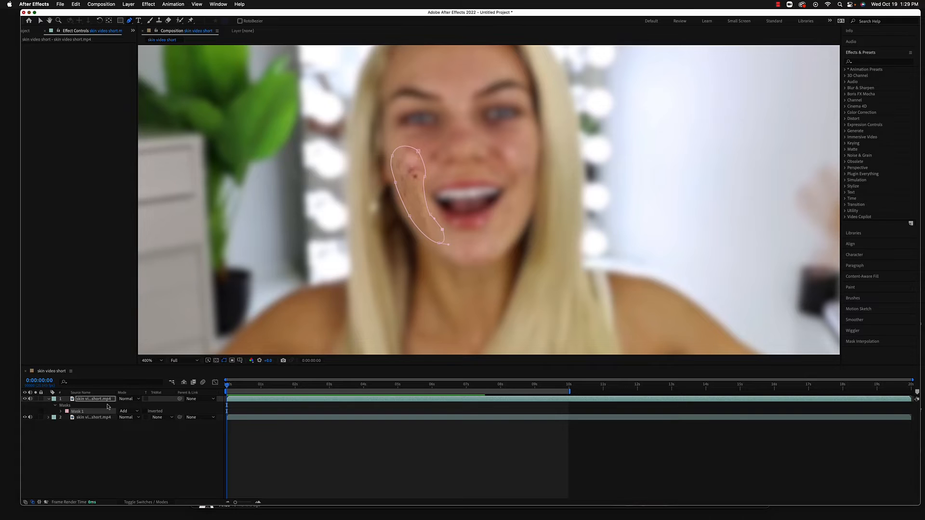
Set the cheek mask's mode to None, and simplify its outline by deleting surplus edge points and adjusting the inner curve.
{"action": "left_click", "coordinate": [137, 411]}
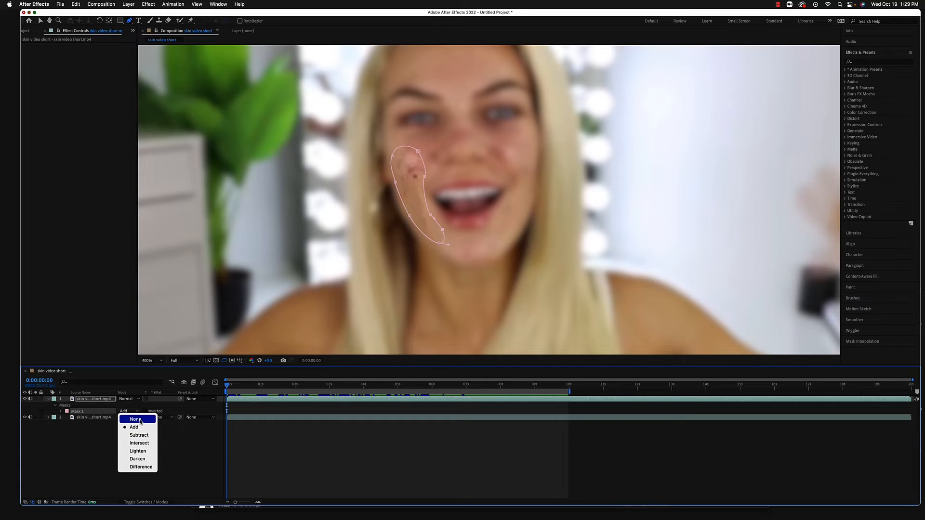
{"action": "left_click", "coordinate": [140, 419]}
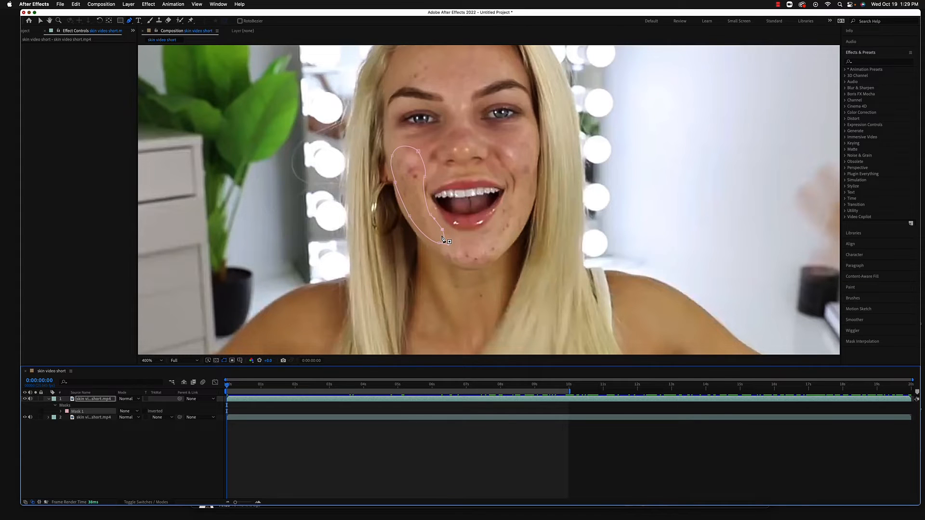
{"action": "left_click", "coordinate": [396, 183]}
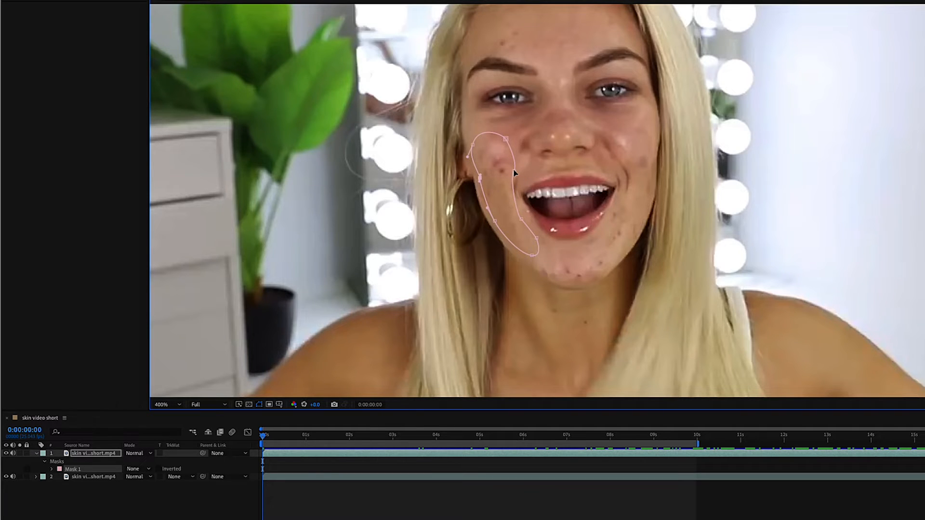
{"action": "left_click_drag", "start_coordinate": [513, 172], "coordinate": [507, 178]}
{"action": "key", "text": "ctrl+z"}
{"action": "key", "text": "Delete"}
{"action": "left_click_drag", "start_coordinate": [505, 200], "coordinate": [503, 188]}
{"action": "mouse_move", "coordinate": [509, 144]}
{"action": "left_mouse_down"}
{"action": "mouse_move", "coordinate": [515, 170]}
{"action": "mouse_move", "coordinate": [508, 145]}
{"action": "left_mouse_up"}
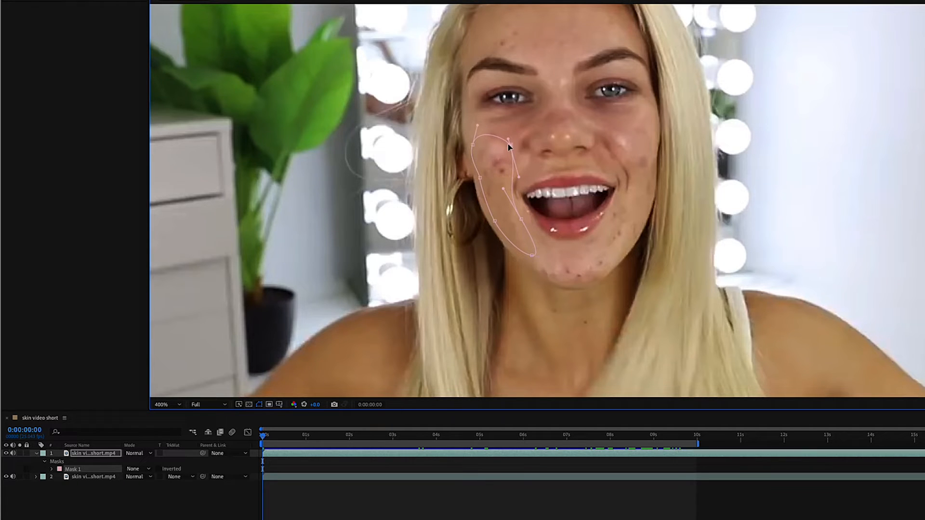
{"action": "left_click", "coordinate": [480, 178]}
{"action": "key", "text": "Delete"}
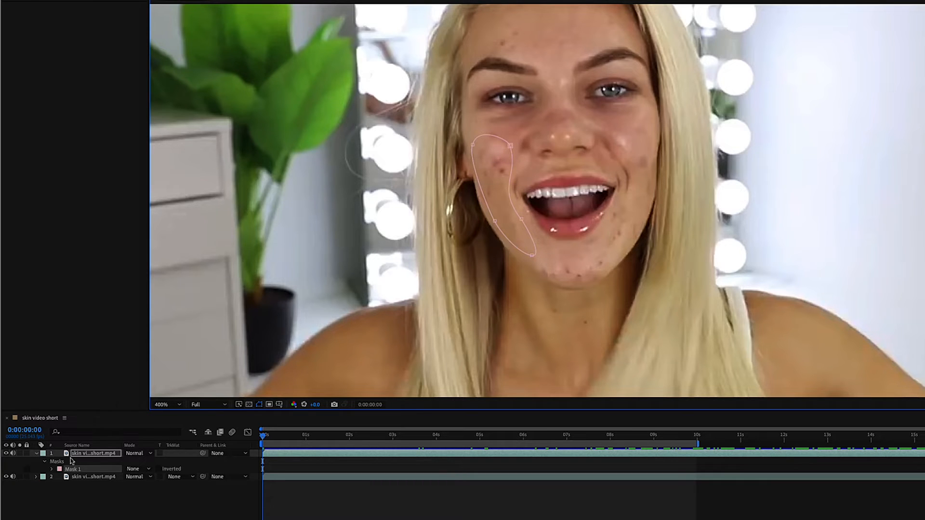
Open the mask tracker for Mask 1 and set its tracking method to Position, Scale & Rotation.
{"action": "left_click", "coordinate": [52, 470]}
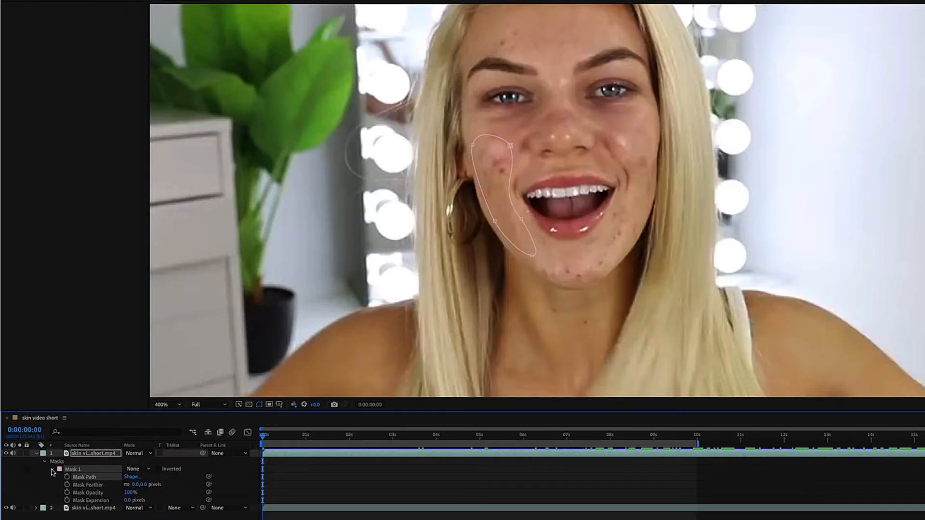
{"action": "left_click", "coordinate": [97, 471]}
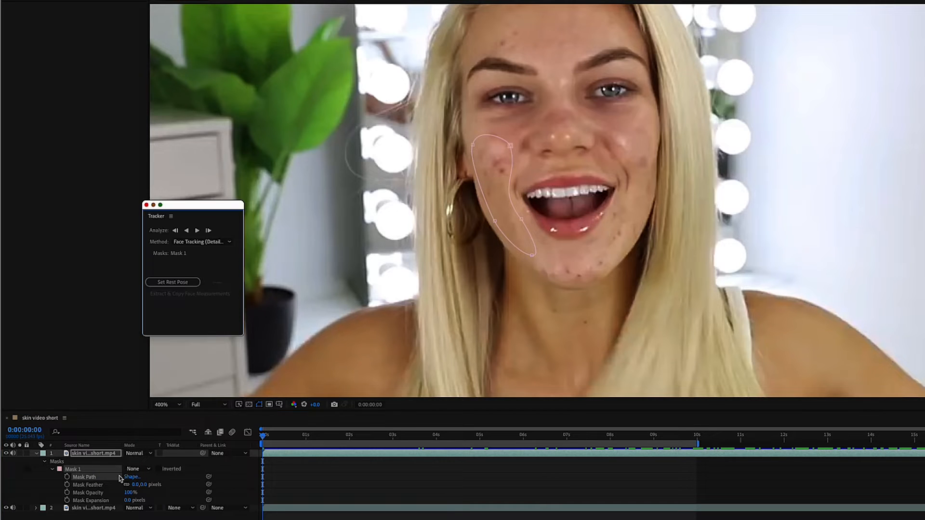
{"action": "left_click_drag", "start_coordinate": [236, 207], "coordinate": [222, 267]}
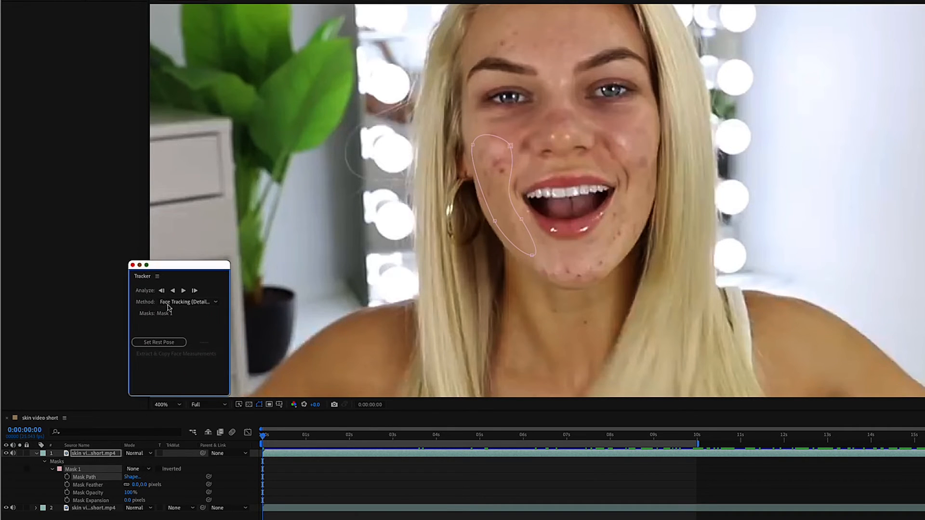
{"action": "left_click", "coordinate": [216, 302]}
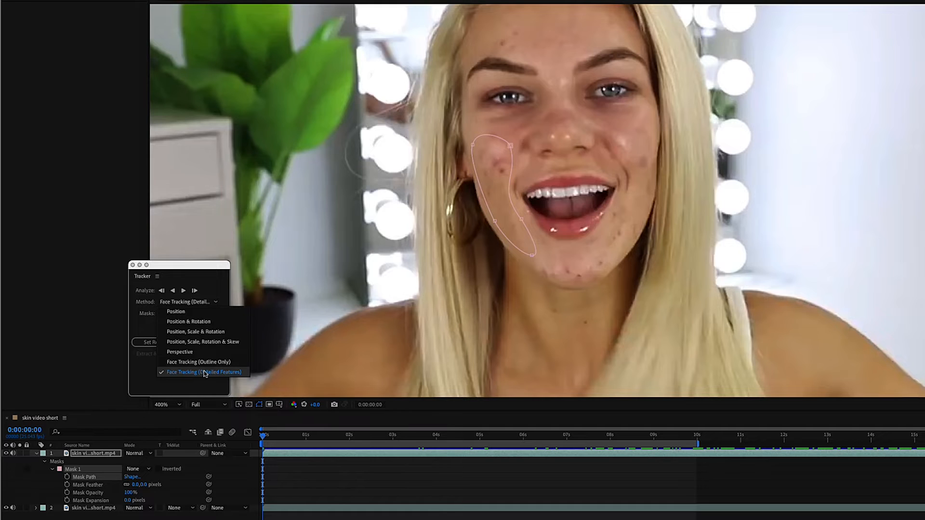
{"action": "left_click", "coordinate": [203, 332]}
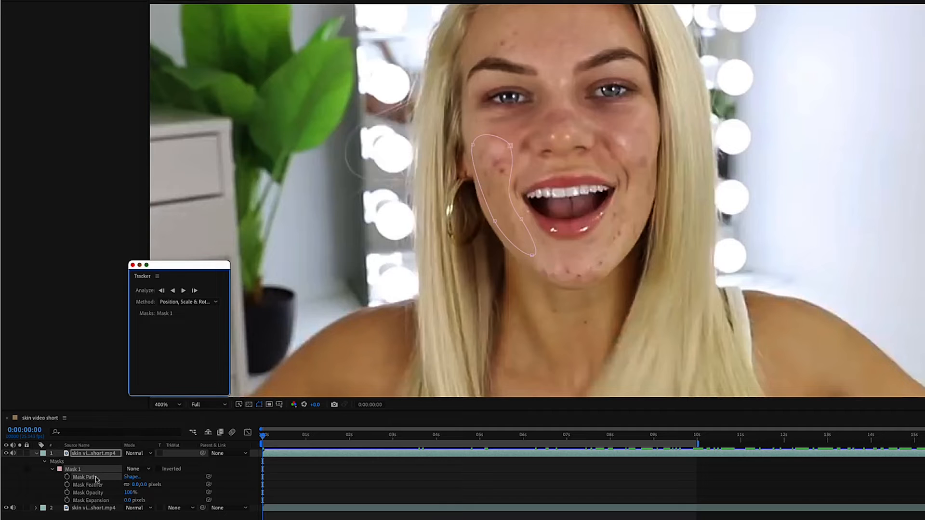
Keyframe the Mask Path at the first frame, and track the mask forward frame by frame to 0:00:00:02.
{"action": "left_click", "coordinate": [68, 476]}
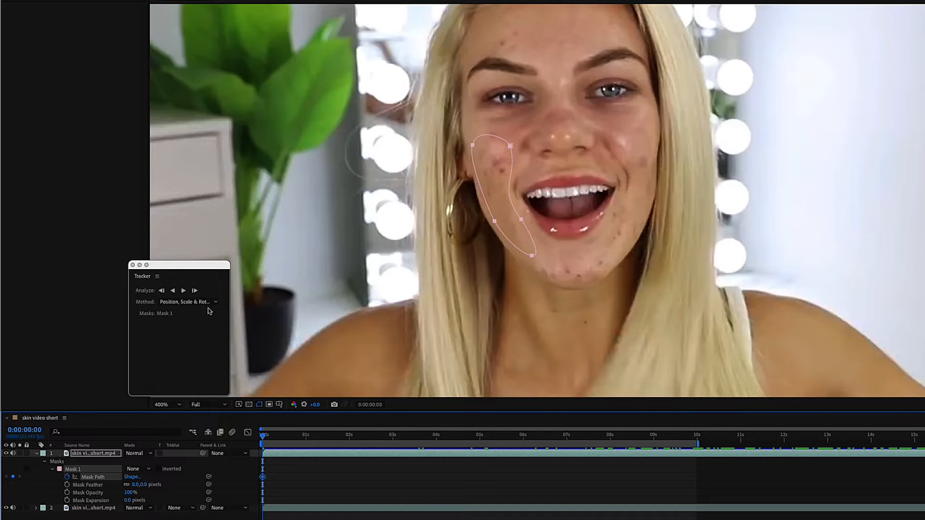
{"action": "left_click", "coordinate": [194, 292]}
{"action": "left_click", "coordinate": [193, 291]}
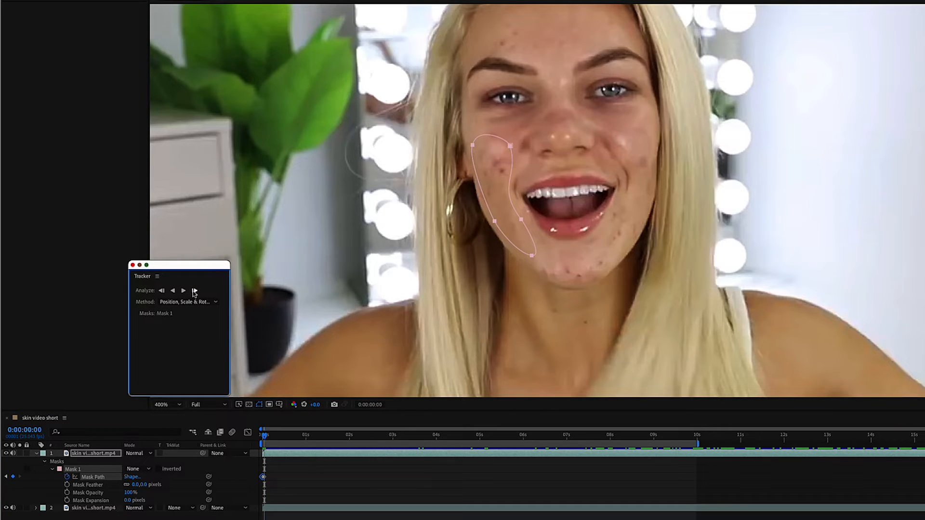
{"action": "left_click", "coordinate": [195, 291]}
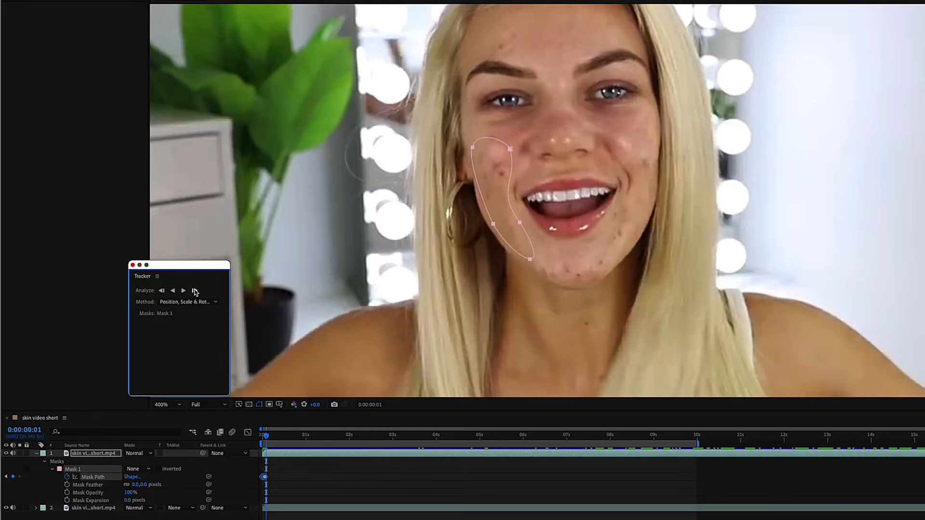
{"action": "left_click", "coordinate": [194, 292]}
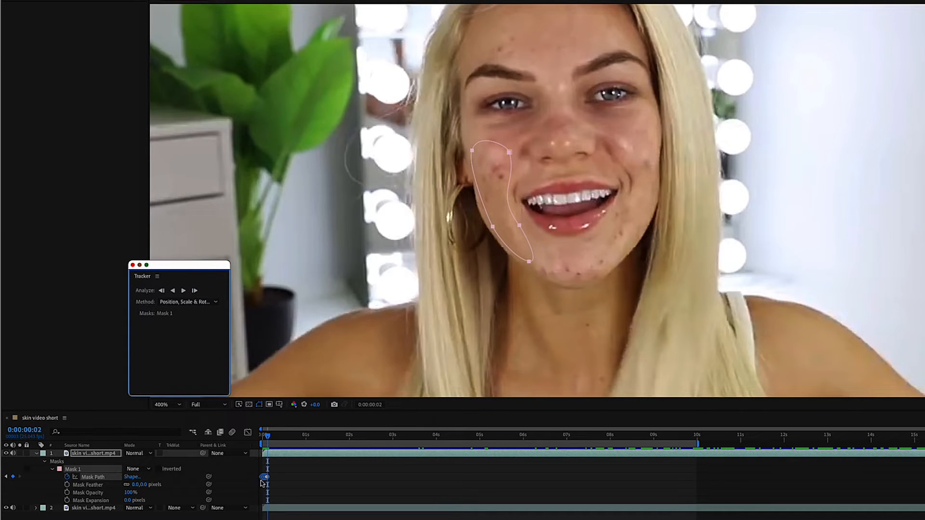
Examine the individual Mask Path keyframes on the timeline, and track the mask one more frame to 0:00:00:03.
{"action": "left_click", "coordinate": [304, 489]}
{"action": "key", "text": "equal"}
{"action": "key", "text": "equal"}
{"action": "key", "text": "equal"}
{"action": "key", "text": "equal"}
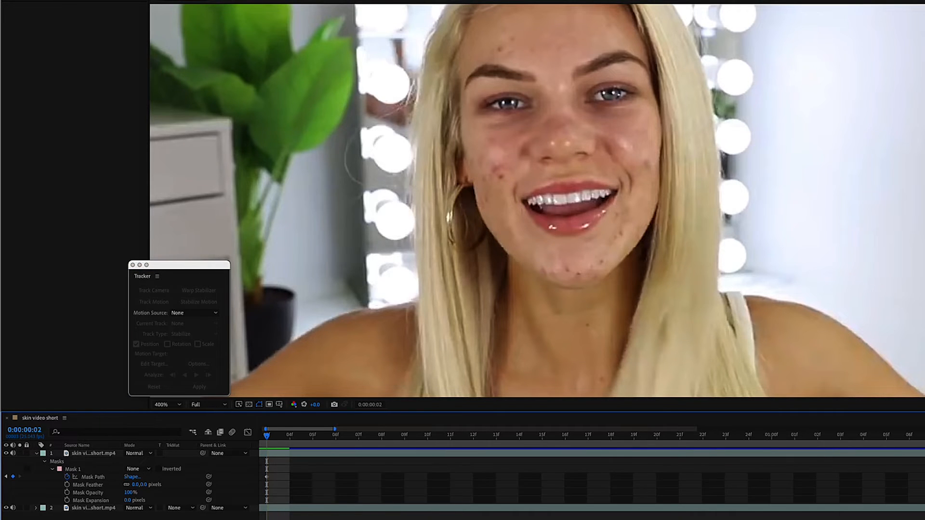
{"action": "scroll", "coordinate": [304, 490], "scroll_direction": "left", "scroll_amount": 3}
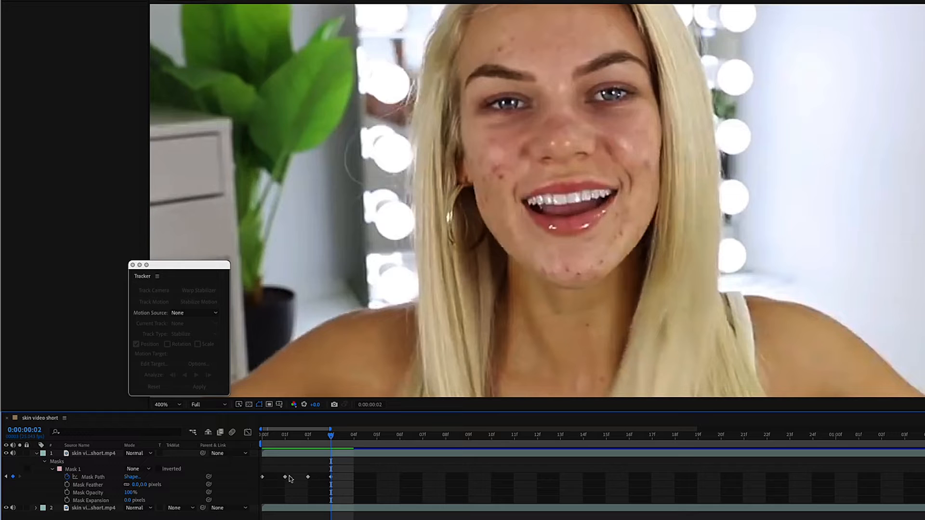
{"action": "left_click", "coordinate": [88, 477]}
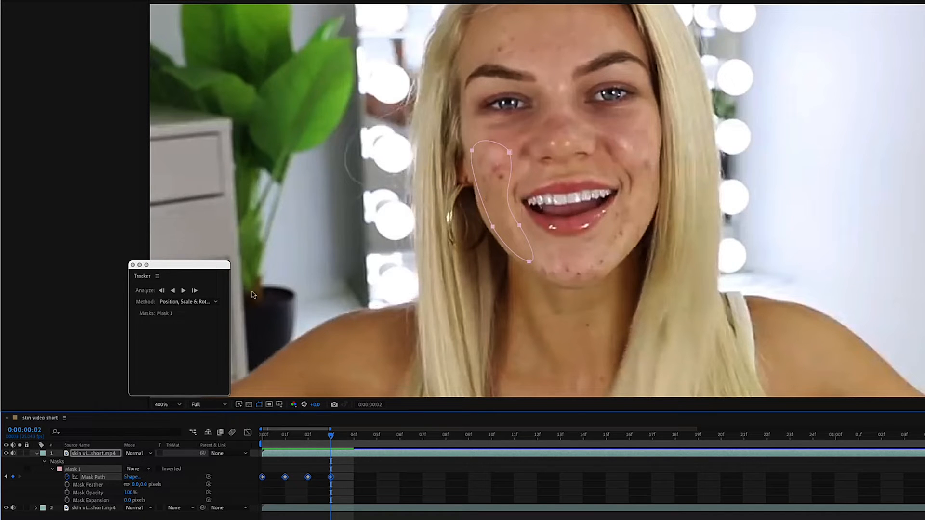
{"action": "left_click", "coordinate": [194, 290]}
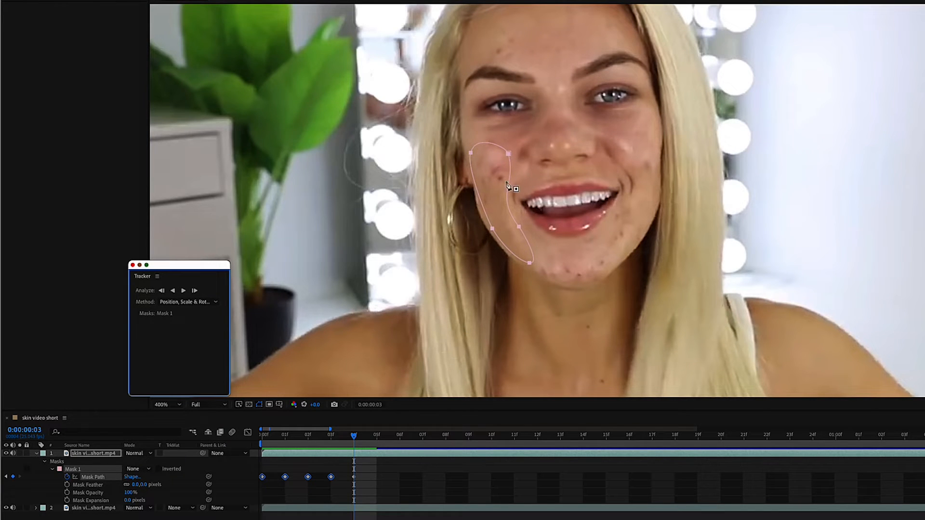
Track Mask 1 forward frame by frame to 0:00:00:05, and set its mode to Subtract.
{"action": "left_click", "coordinate": [194, 291]}
{"action": "left_click", "coordinate": [194, 291]}
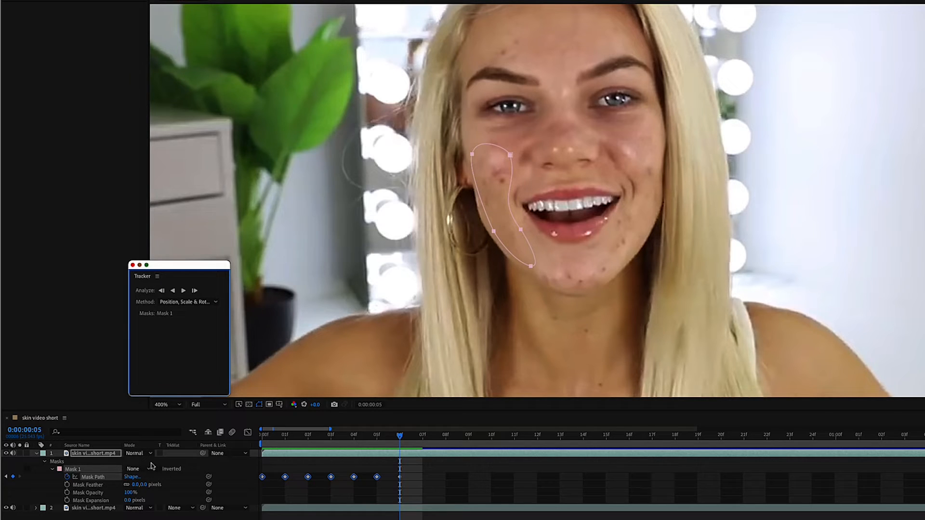
{"action": "left_click", "coordinate": [141, 471]}
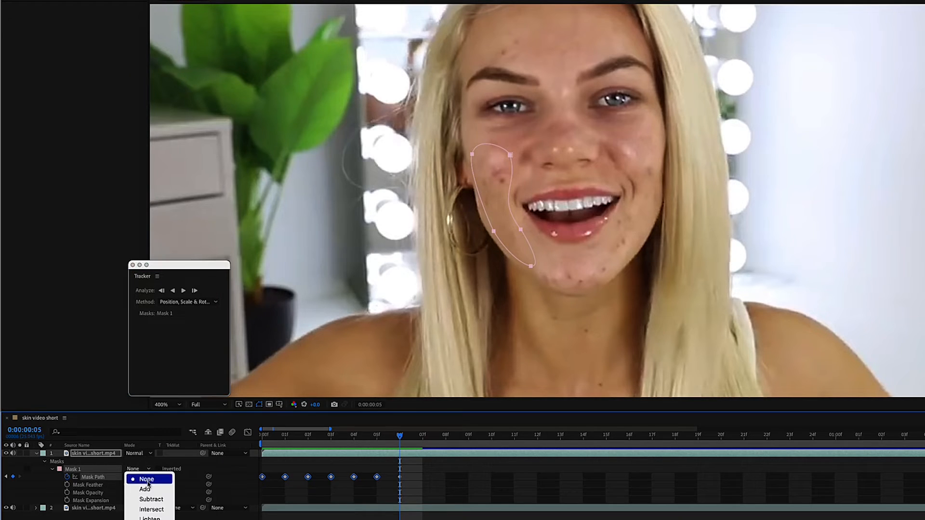
{"action": "left_click", "coordinate": [150, 499]}
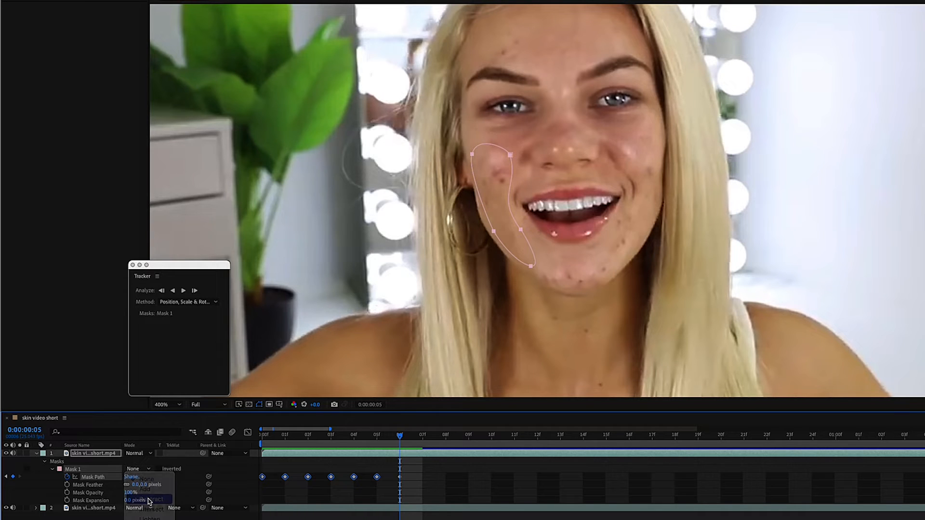
{"action": "left_click", "coordinate": [472, 483]}
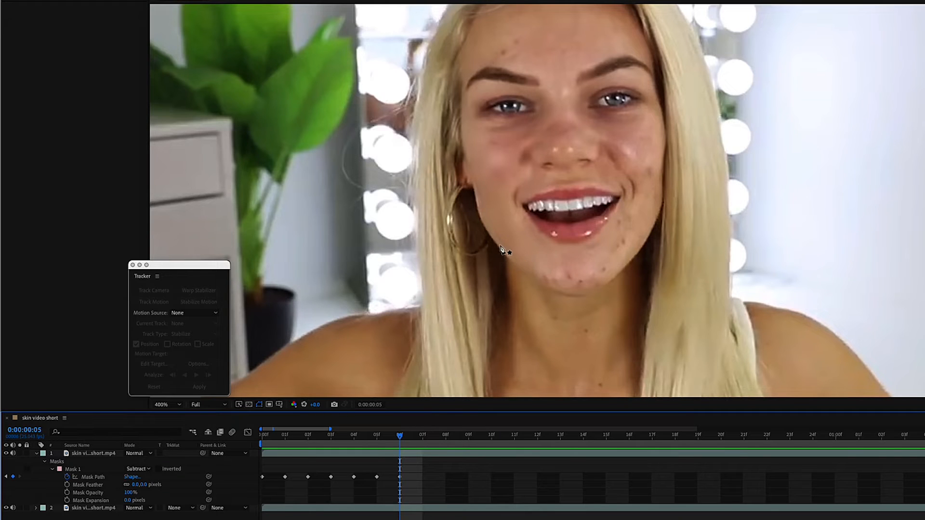
Set Mask 1's feather to 14 pixels and deselect the mask to check its softened edge.
{"action": "left_click", "coordinate": [137, 485]}
{"action": "type", "text": "10"}
{"action": "key", "text": "Return"}
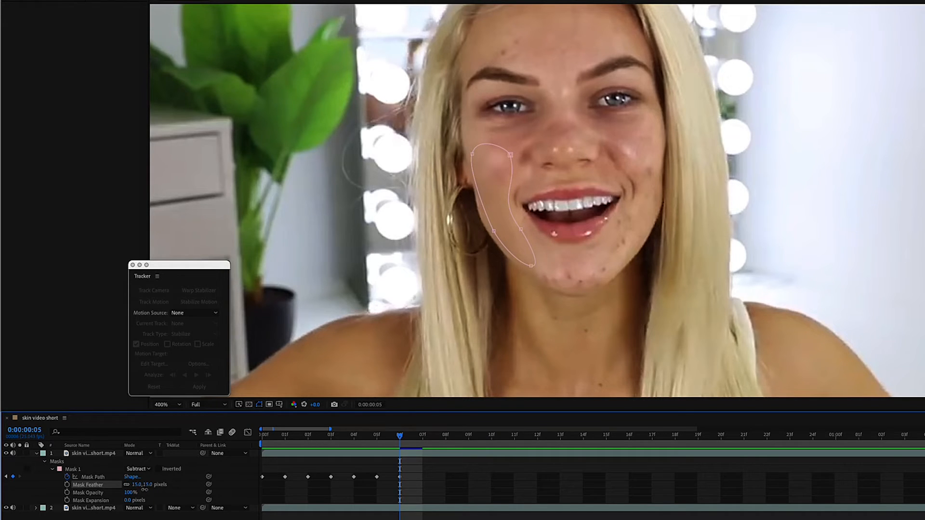
{"action": "left_click_drag", "start_coordinate": [145, 490], "coordinate": [144, 490]}
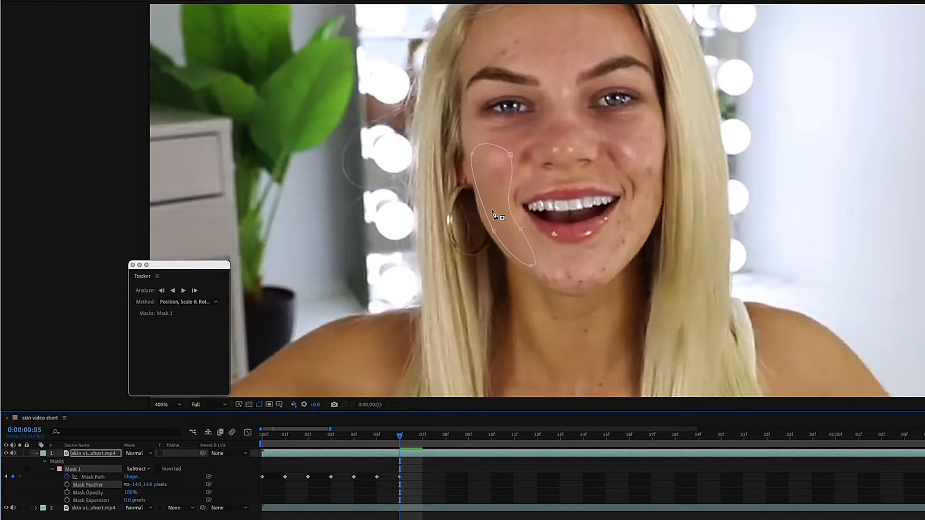
{"action": "left_click", "coordinate": [529, 517]}
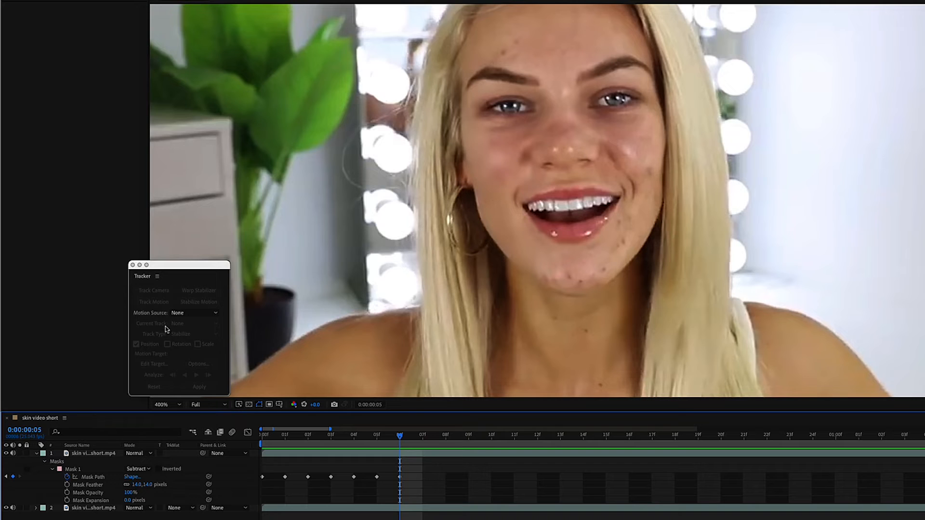
Track the Mask Path forward to 0:00:00:11, and move the mask's outer jaw point outward to the edge of the face.
{"action": "left_click", "coordinate": [92, 477]}
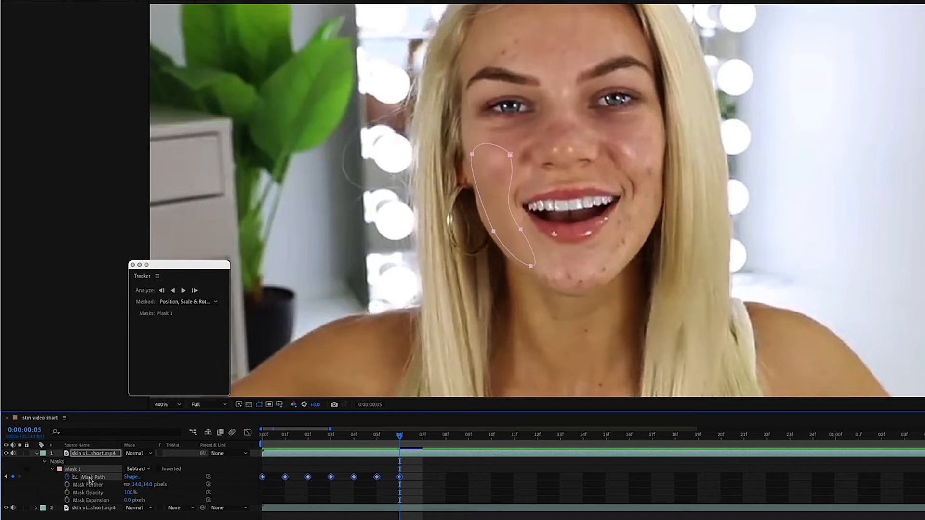
{"action": "left_click", "coordinate": [194, 290]}
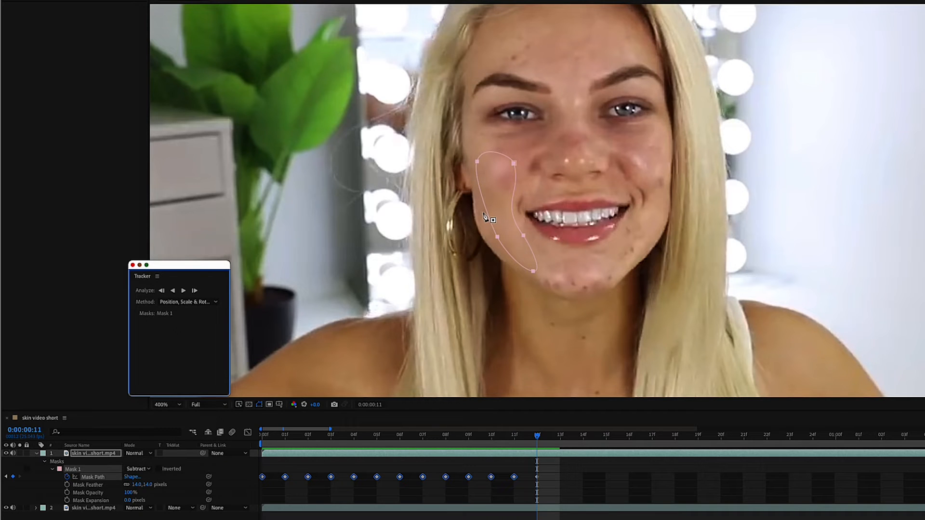
{"action": "left_click", "coordinate": [477, 213]}
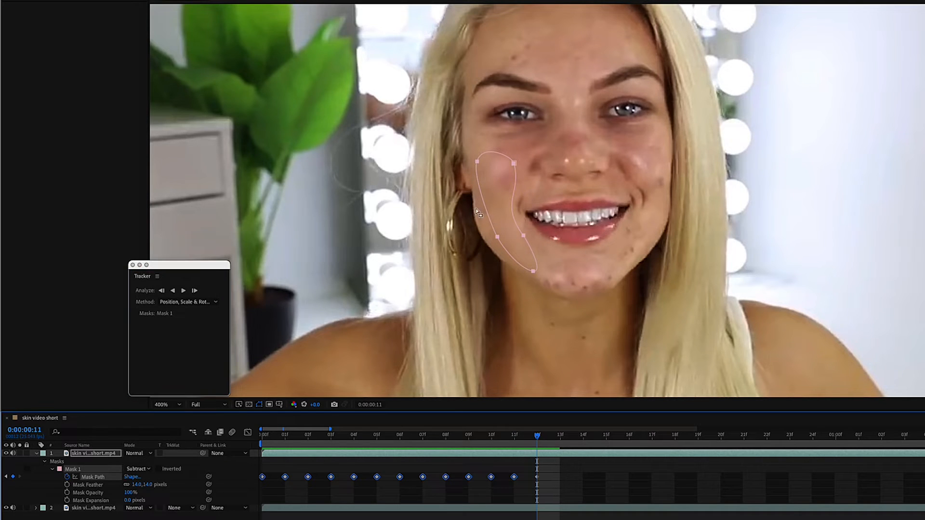
{"action": "left_click", "coordinate": [496, 235]}
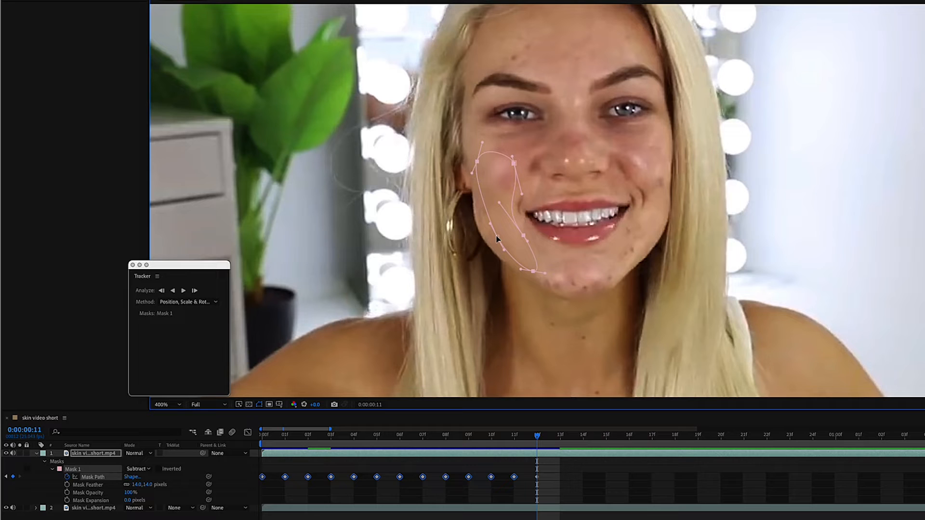
{"action": "left_click_drag", "start_coordinate": [497, 236], "coordinate": [484, 232]}
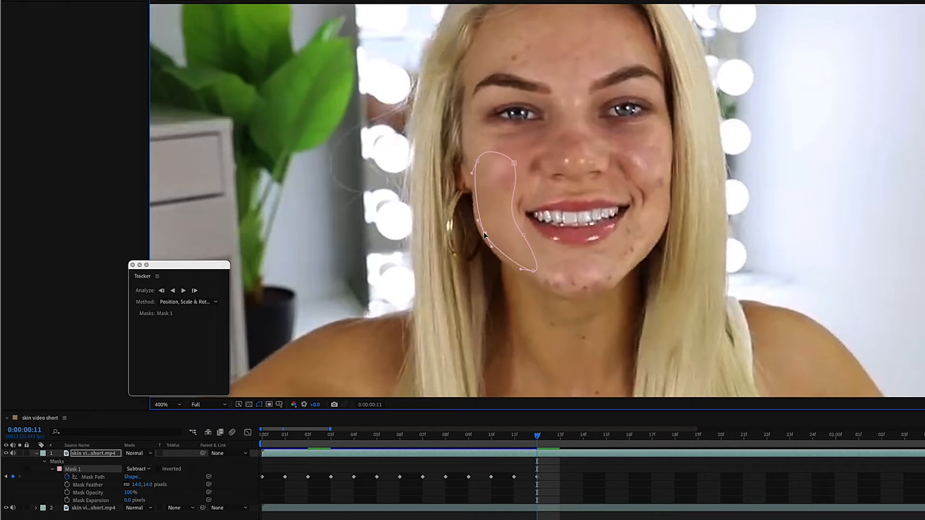
Track the mask forward frame by frame to 0:00:00:15, and pull its outer jaw point back out to the face edge.
{"action": "left_click", "coordinate": [194, 291]}
{"action": "left_click", "coordinate": [195, 292]}
{"action": "left_click", "coordinate": [194, 292]}
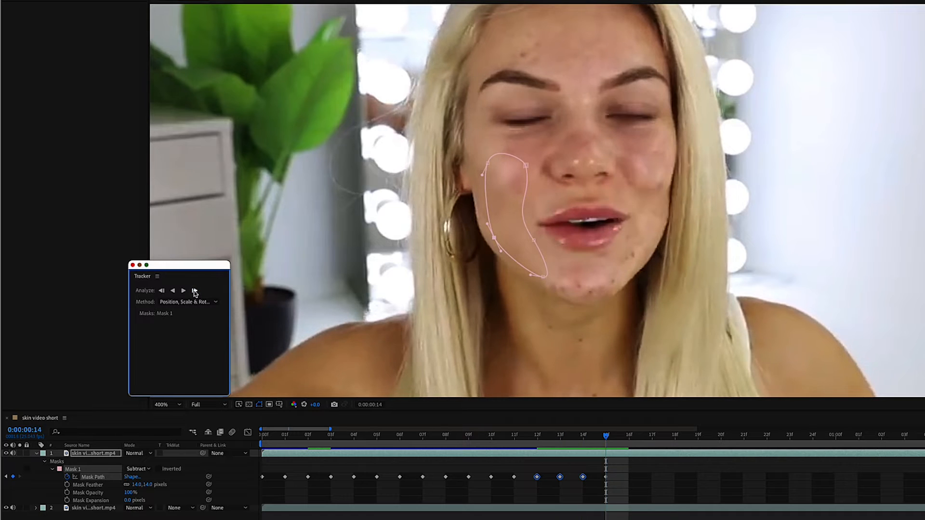
{"action": "left_click", "coordinate": [194, 292]}
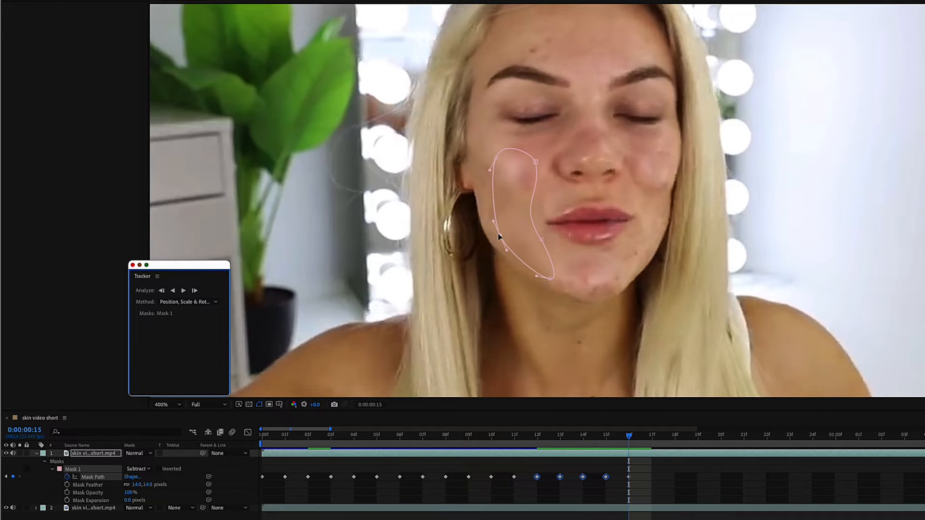
{"action": "left_click_drag", "start_coordinate": [501, 237], "coordinate": [489, 231]}
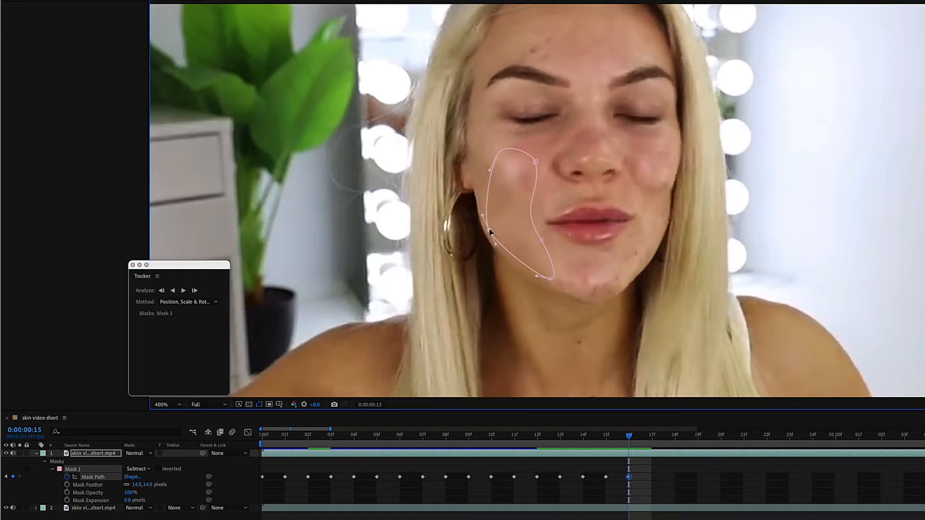
Track the mask to 0:00:00:17, and reshape it by moving the upper outer point toward the ear and the jaw and chin points outward.
{"action": "left_click", "coordinate": [195, 292]}
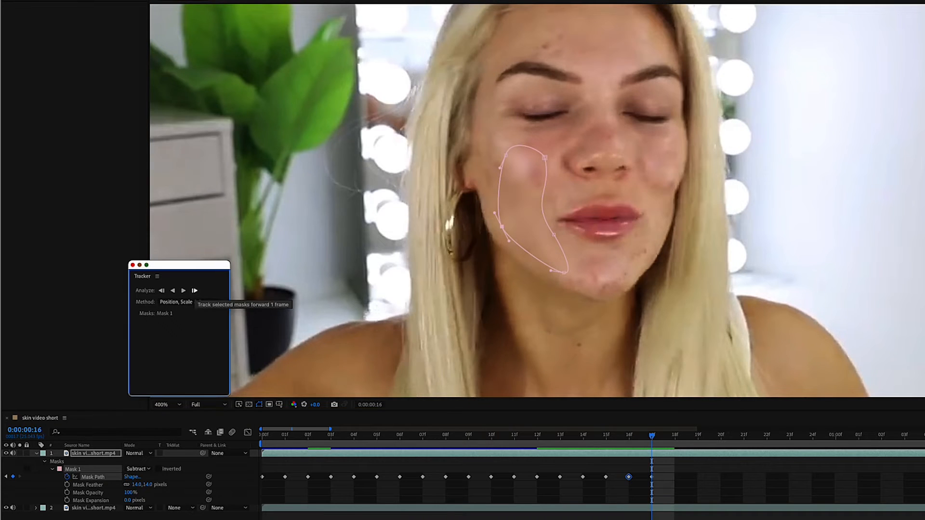
{"action": "left_click", "coordinate": [195, 292]}
{"action": "left_click_drag", "start_coordinate": [518, 153], "coordinate": [485, 158]}
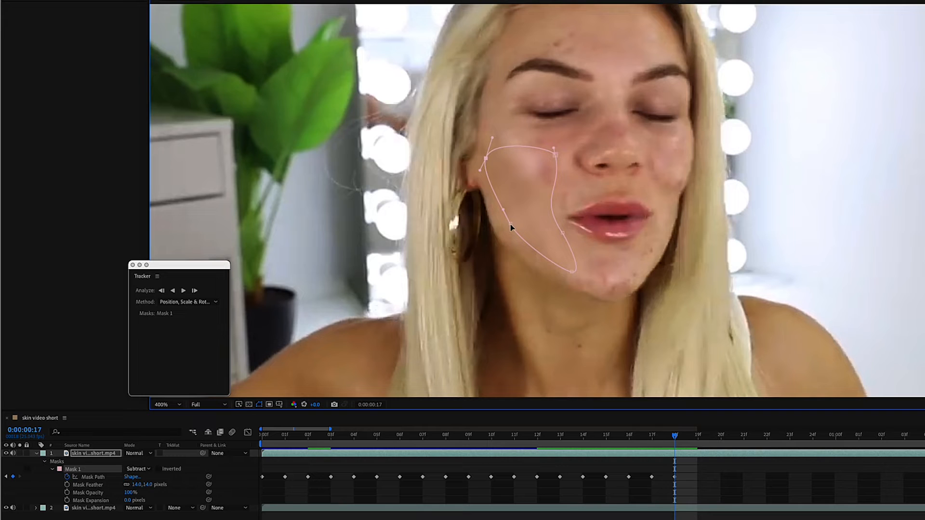
{"action": "left_click_drag", "start_coordinate": [503, 211], "coordinate": [505, 234]}
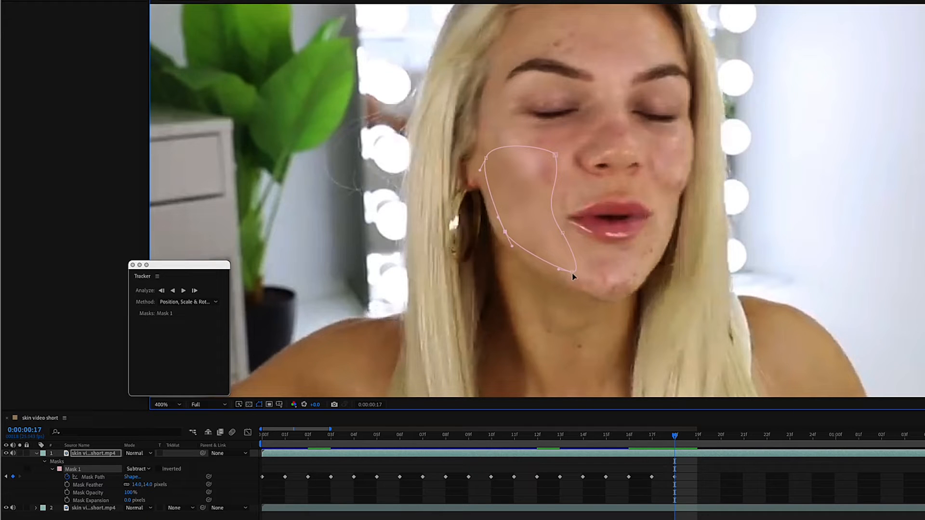
{"action": "left_click_drag", "start_coordinate": [573, 273], "coordinate": [570, 278]}
Track the reshaped cheek mask forward frame by frame to 0:00:00:21.
{"action": "left_click", "coordinate": [195, 291]}
{"action": "left_click", "coordinate": [195, 291]}
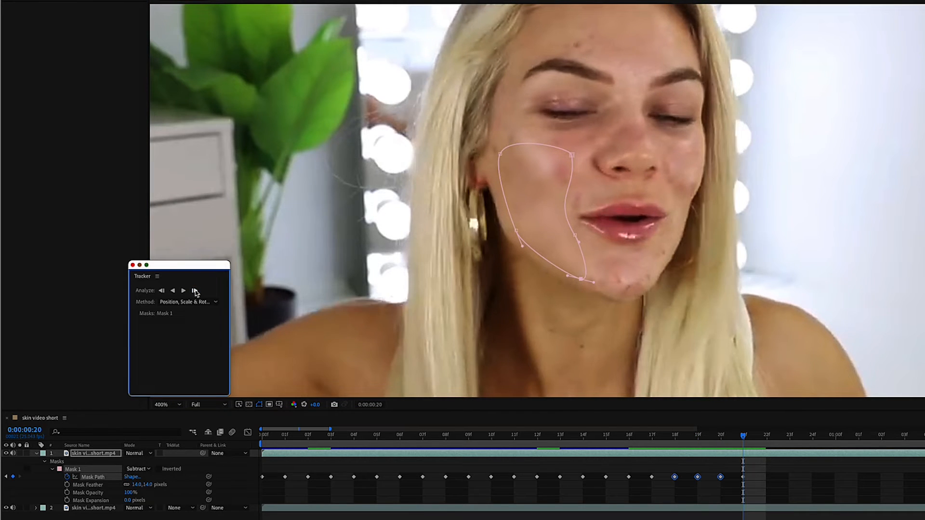
{"action": "left_click", "coordinate": [195, 291]}
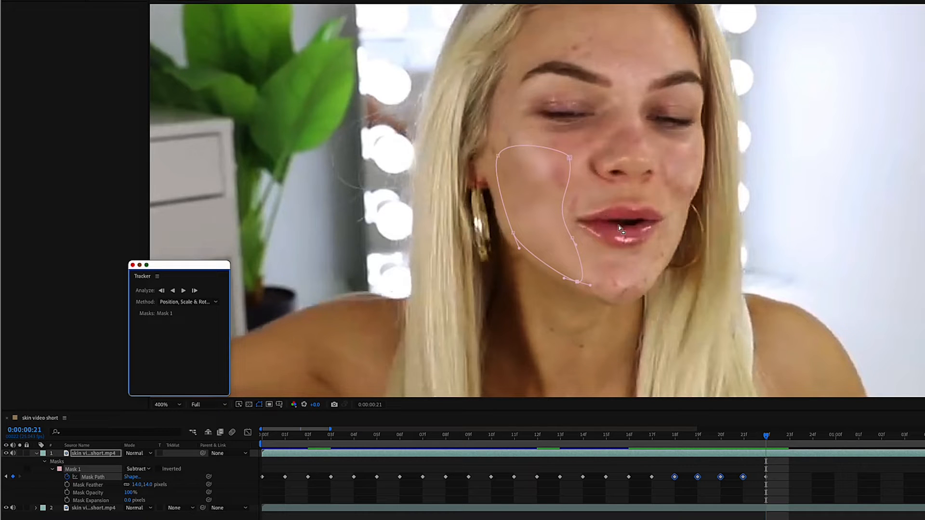
Return to 0:00:00:18 and move the mask's upper outer point up and outward toward the ear.
{"action": "left_click_drag", "start_coordinate": [770, 439], "coordinate": [714, 440]}
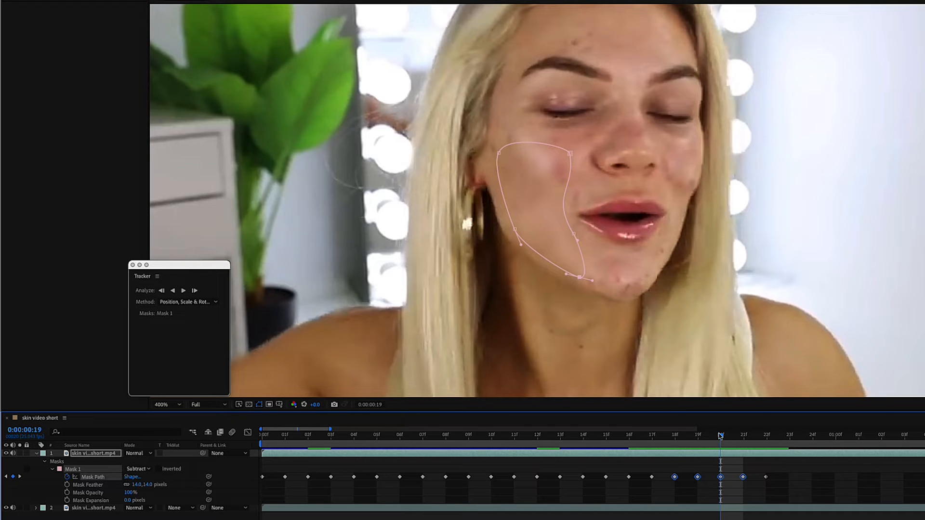
{"action": "left_click_drag", "start_coordinate": [719, 437], "coordinate": [698, 437]}
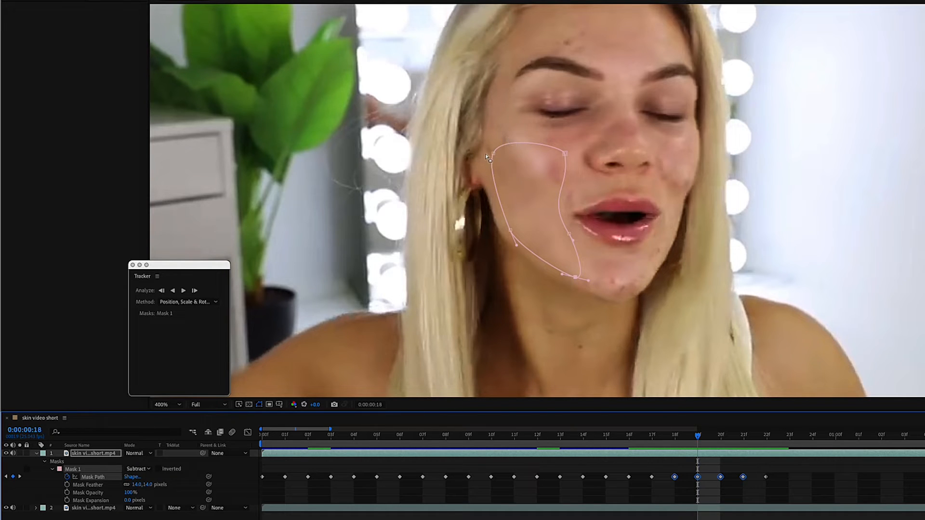
{"action": "left_click_drag", "start_coordinate": [493, 157], "coordinate": [489, 145]}
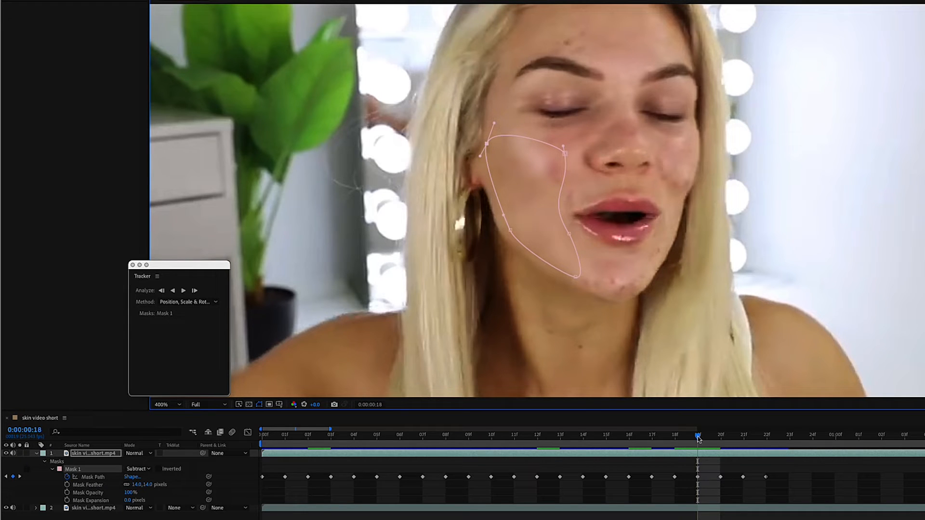
{"action": "mouse_move", "coordinate": [698, 439]}
{"action": "left_mouse_down"}
{"action": "mouse_move", "coordinate": [718, 440]}
{"action": "mouse_move", "coordinate": [698, 438]}
{"action": "left_mouse_up"}
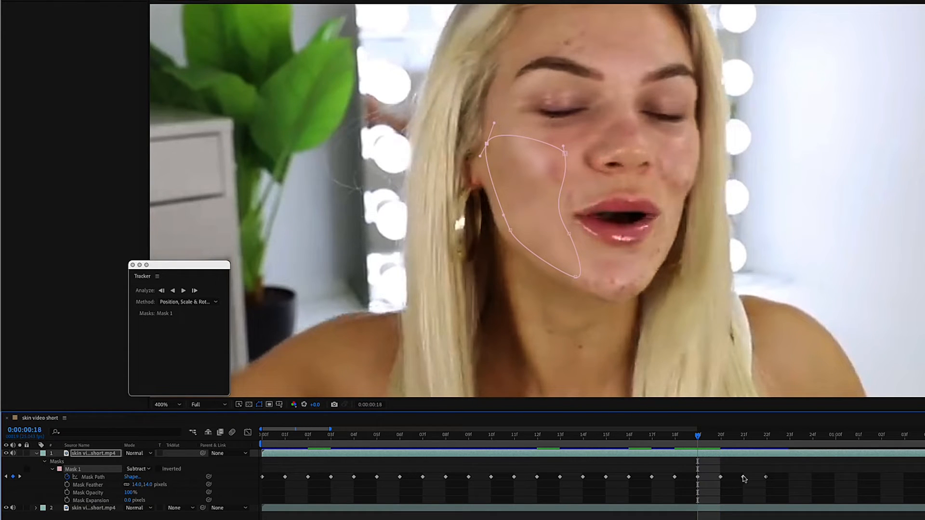
Retrack the corrected mask forward frame by frame from 0:00:00:18 to 0:00:01:06.
{"action": "left_click", "coordinate": [194, 291]}
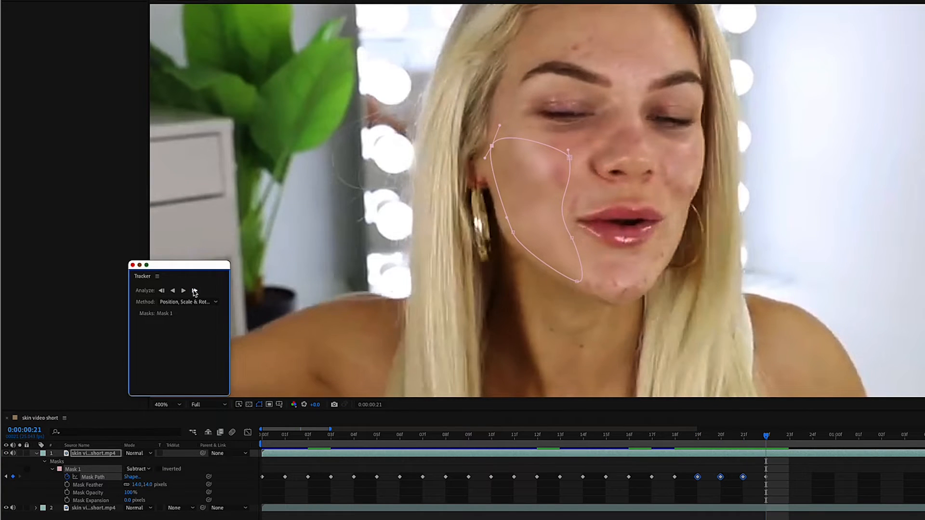
{"action": "left_click", "coordinate": [194, 290]}
{"action": "left_click", "coordinate": [194, 291]}
{"action": "left_click", "coordinate": [194, 291]}
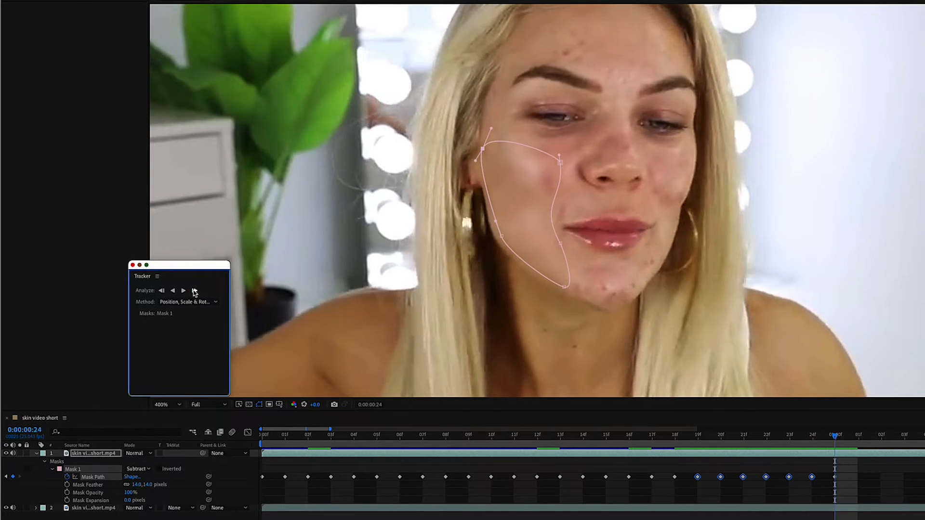
{"action": "left_click", "coordinate": [194, 291]}
{"action": "left_click", "coordinate": [194, 291]}
{"action": "left_click", "coordinate": [194, 291]}
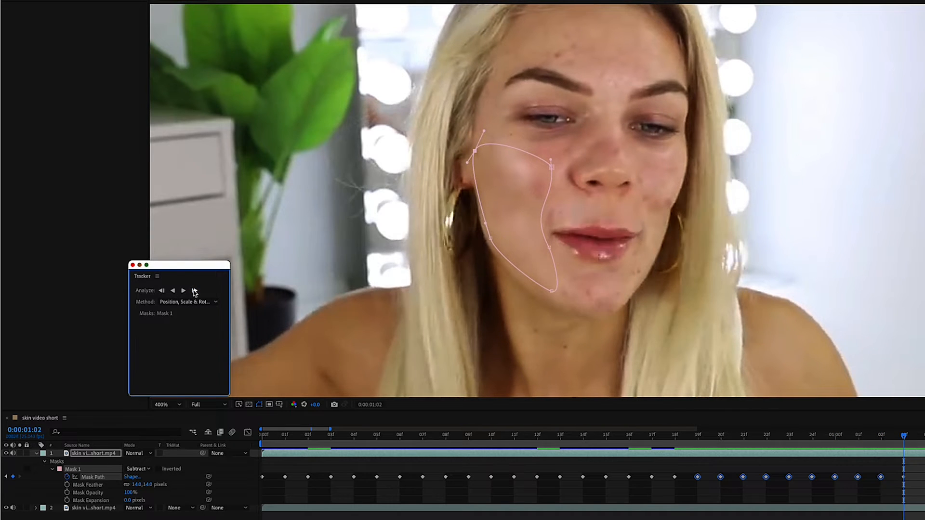
{"action": "left_click", "coordinate": [194, 291]}
{"action": "left_click", "coordinate": [194, 291]}
{"action": "left_click", "coordinate": [194, 291]}
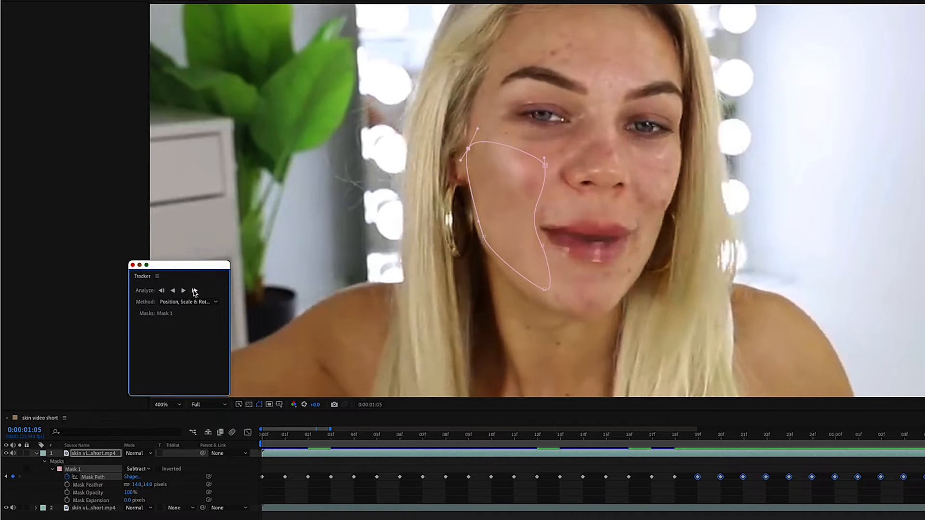
{"action": "left_click", "coordinate": [194, 291]}
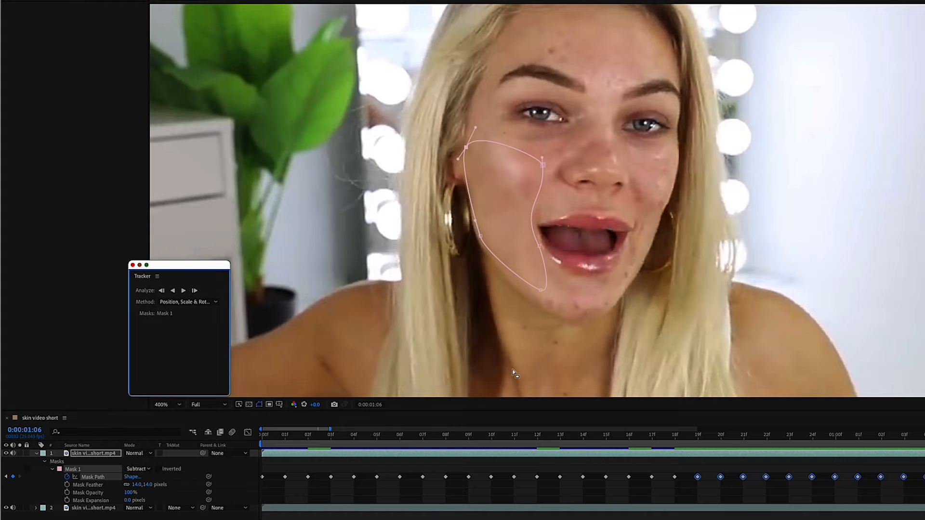
Move the mask's outer jaw and ear-side points slightly inward at 0:00:01:06, and track the mask forward to 0:00:01:11.
{"action": "left_click", "coordinate": [481, 235]}
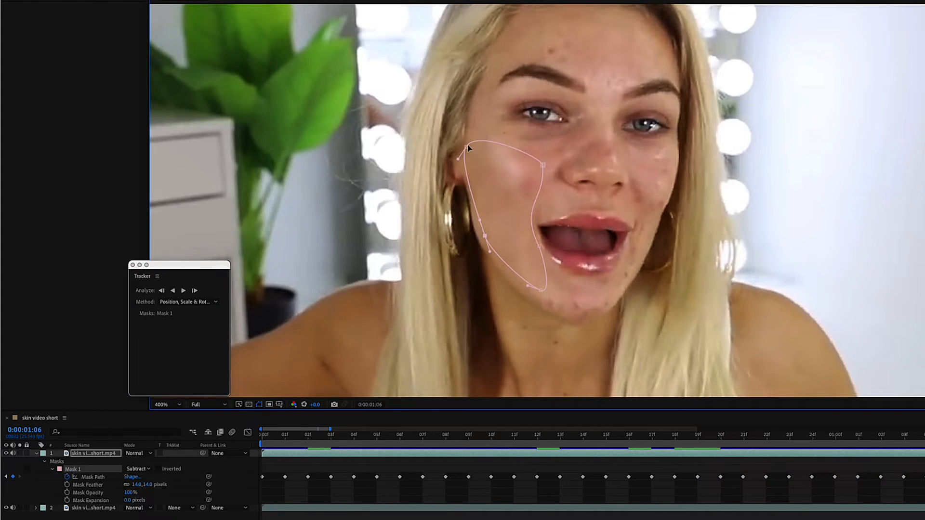
{"action": "left_click_drag", "start_coordinate": [467, 146], "coordinate": [473, 151]}
{"action": "left_click", "coordinate": [195, 291]}
{"action": "left_click", "coordinate": [194, 291]}
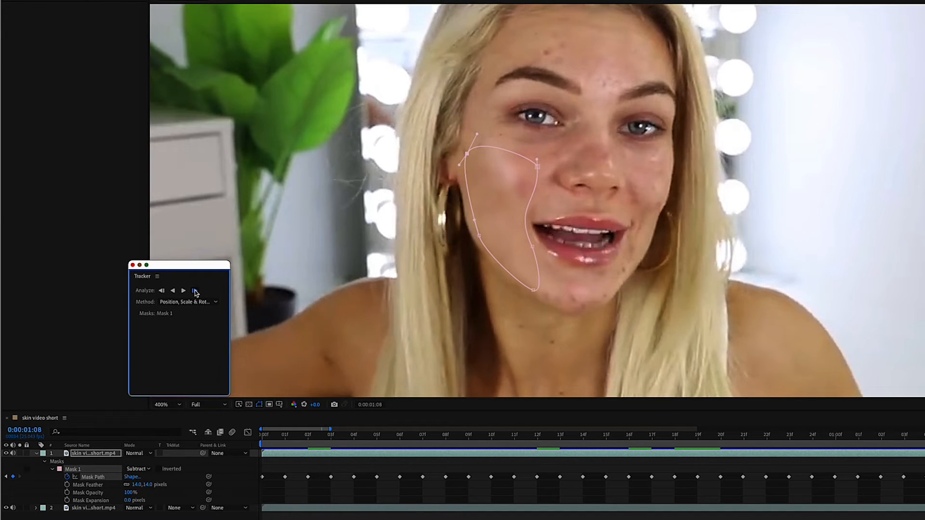
{"action": "left_click", "coordinate": [194, 290]}
{"action": "left_click", "coordinate": [194, 290]}
{"action": "left_click", "coordinate": [195, 291]}
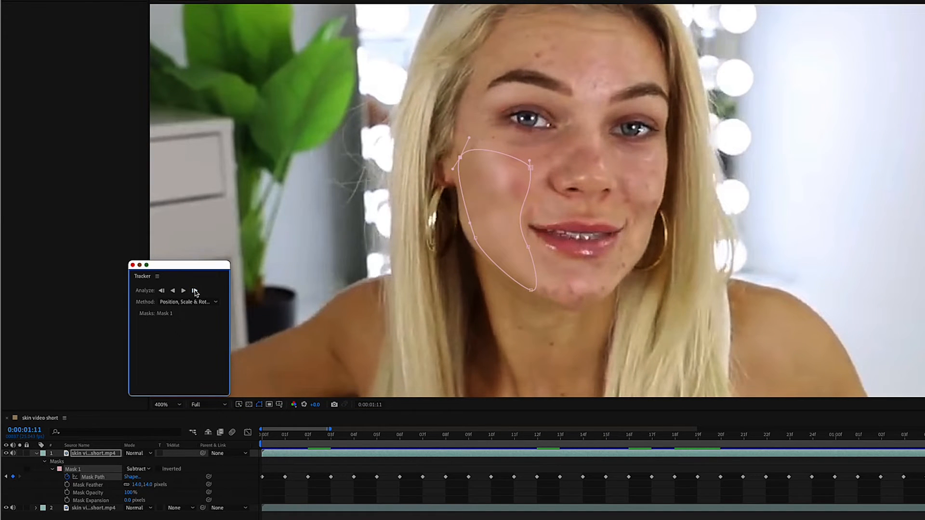
Raise the mask's chin point and shift the point beside the mouth outward from the lips at 0:00:01:11, and track the mask forward to 0:00:01:16.
{"action": "left_click", "coordinate": [531, 290]}
{"action": "left_click_drag", "start_coordinate": [531, 288], "coordinate": [537, 279]}
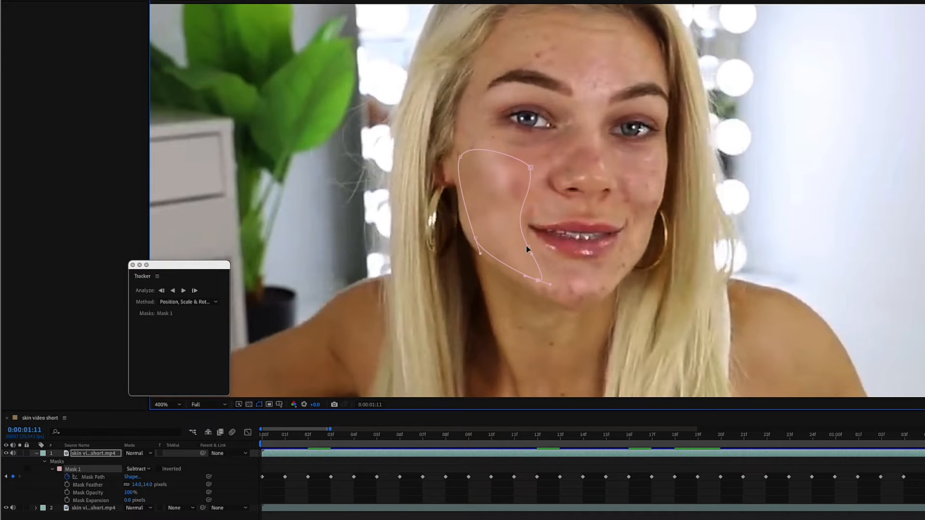
{"action": "left_click_drag", "start_coordinate": [527, 247], "coordinate": [521, 245]}
{"action": "left_click", "coordinate": [194, 291]}
{"action": "left_click", "coordinate": [194, 291]}
{"action": "left_click", "coordinate": [194, 291]}
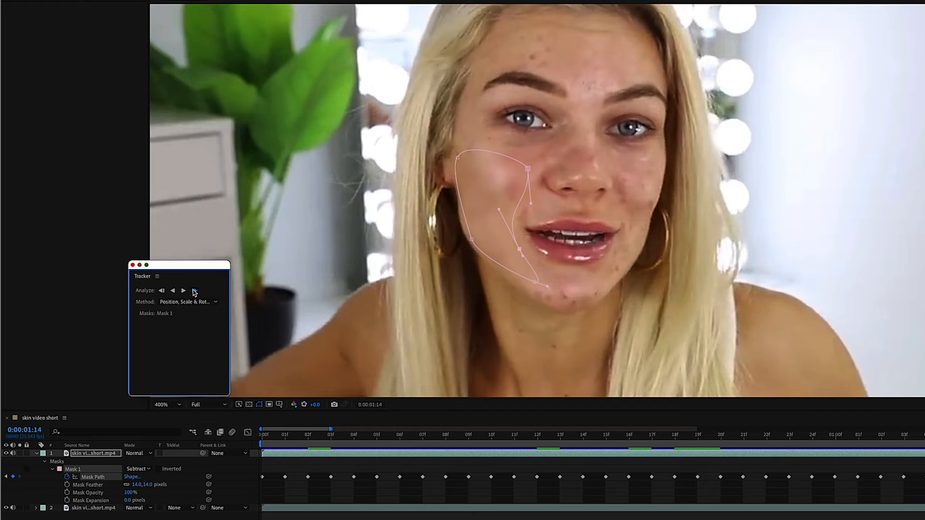
{"action": "left_click", "coordinate": [195, 291]}
{"action": "left_click", "coordinate": [194, 290]}
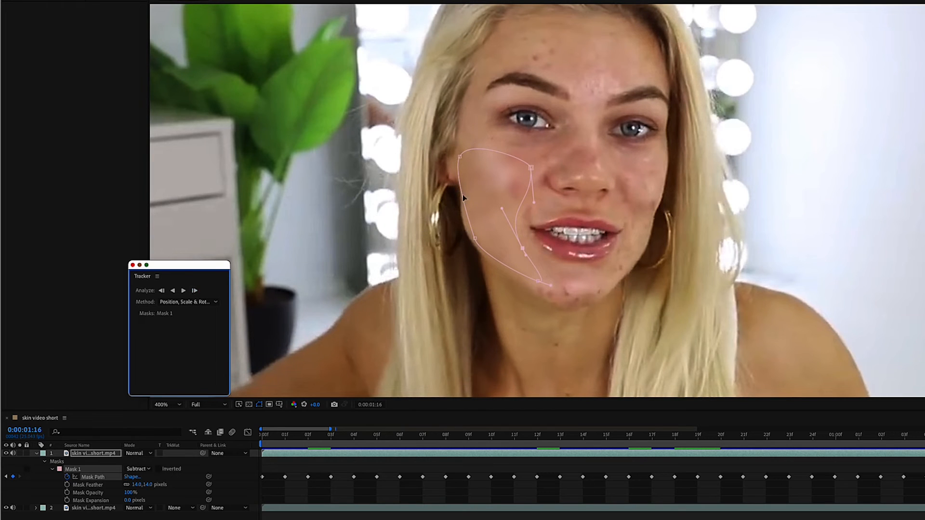
Move the mask's upper outer point inward at 0:00:01:16, and track the mask forward to 0:00:01:18.
{"action": "left_click_drag", "start_coordinate": [458, 156], "coordinate": [470, 156]}
{"action": "left_click", "coordinate": [195, 290]}
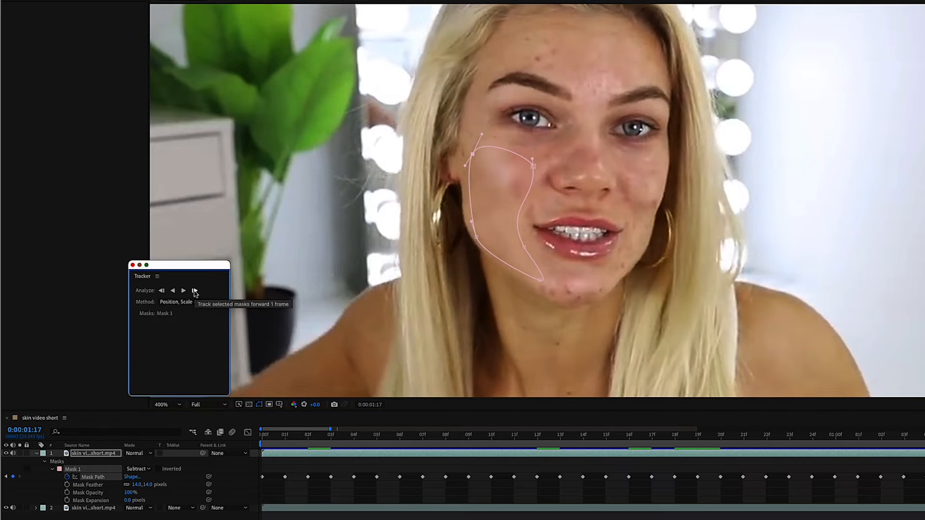
{"action": "left_click", "coordinate": [194, 291]}
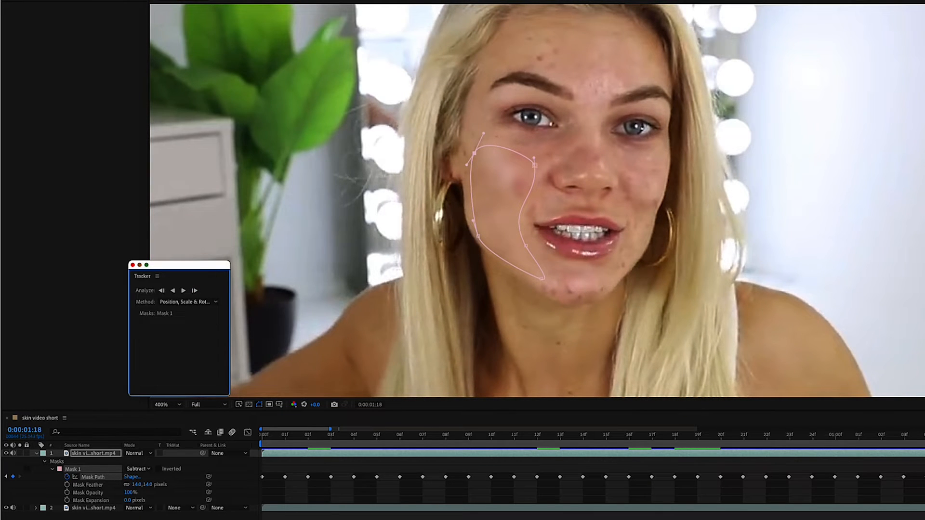
Move the mask's upper outer point slightly up and outward toward the ear at 0:00:01:18, and track the mask forward to 0:00:02:00.
{"action": "left_click_drag", "start_coordinate": [330, 429], "coordinate": [816, 429]}
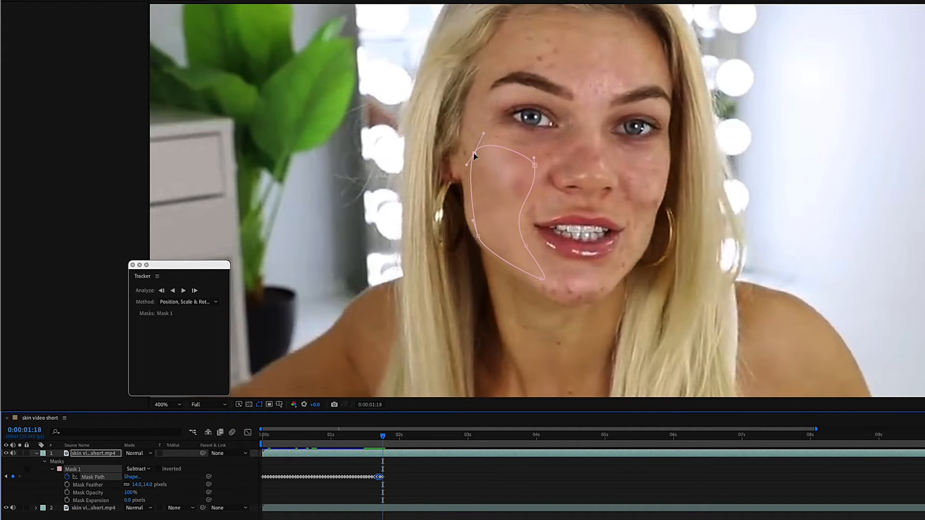
{"action": "left_click_drag", "start_coordinate": [474, 156], "coordinate": [466, 152]}
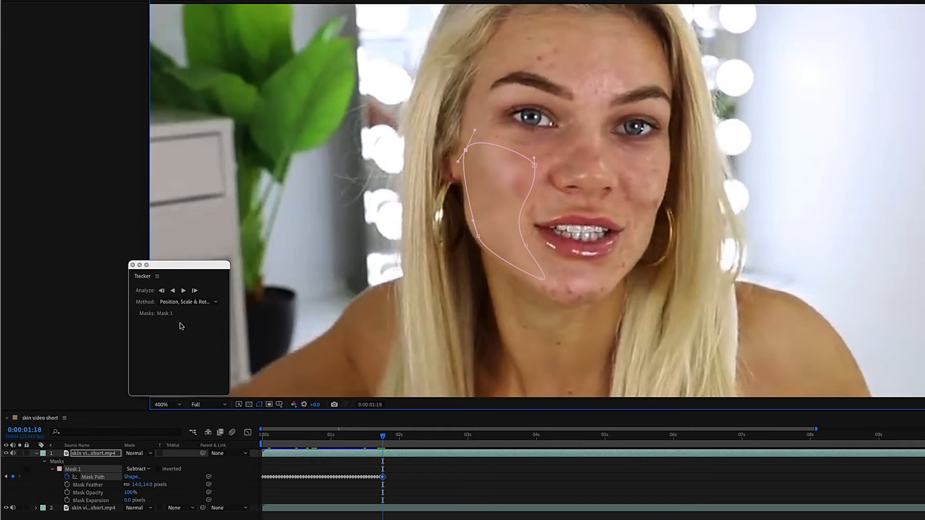
{"action": "left_click", "coordinate": [194, 291]}
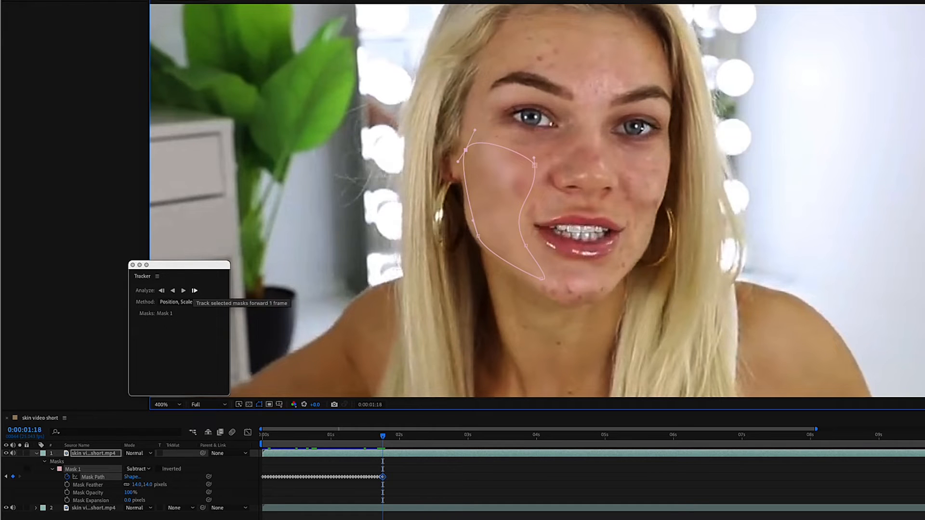
{"action": "left_click", "coordinate": [195, 292]}
{"action": "left_click", "coordinate": [194, 291]}
{"action": "left_click", "coordinate": [194, 291]}
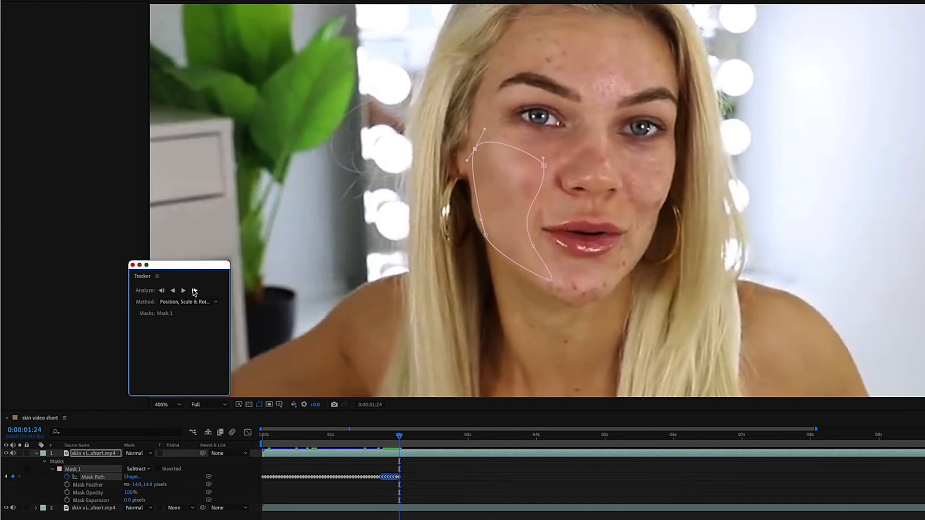
{"action": "left_click", "coordinate": [194, 291]}
Raise the mask's outer jaw point slightly at 0:00:02:00, and track the mask forward frame by frame to 0:00:02:06.
{"action": "left_click", "coordinate": [487, 232]}
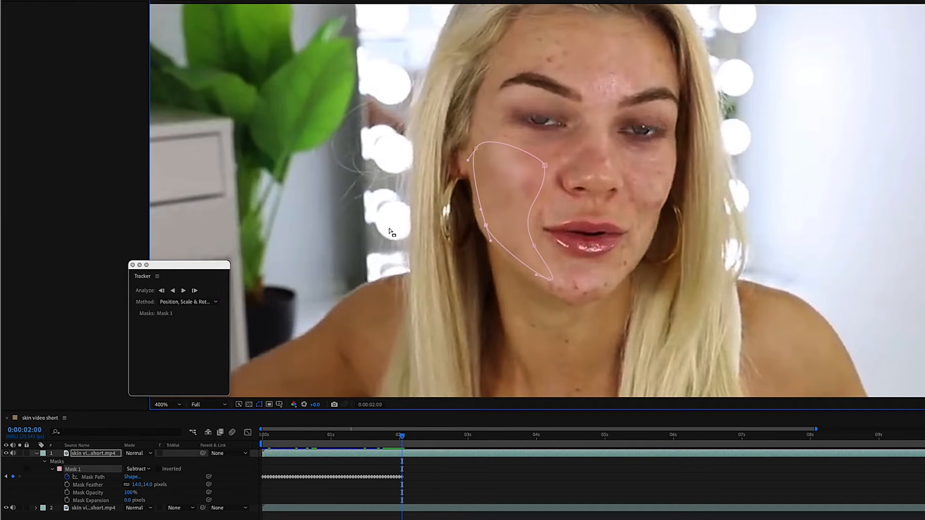
{"action": "left_click", "coordinate": [195, 291]}
{"action": "left_click", "coordinate": [194, 291]}
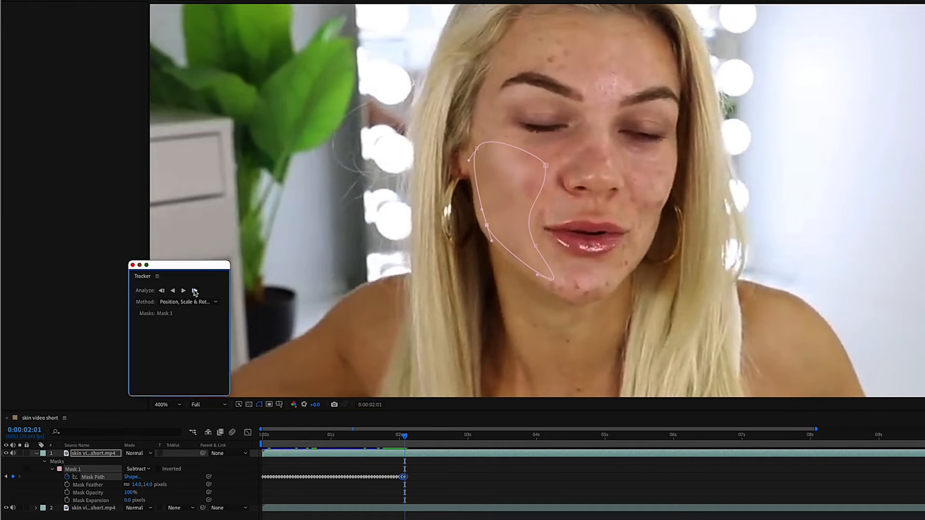
{"action": "left_click", "coordinate": [194, 291]}
{"action": "left_click", "coordinate": [194, 291]}
{"action": "left_click", "coordinate": [194, 291]}
{"action": "left_click", "coordinate": [194, 291]}
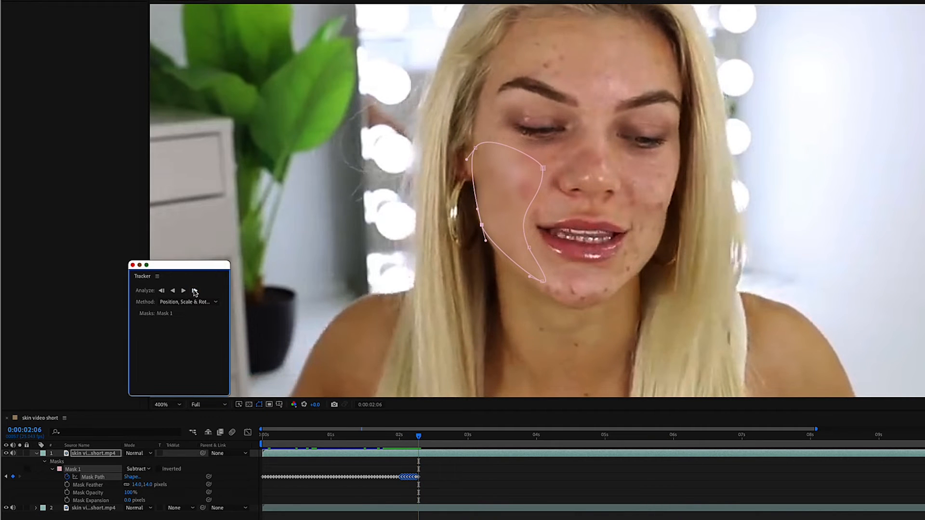
Move the mask's outer jaw, upper outer and chin points slightly inward at 0:00:02:06, and track the mask forward to 0:00:02:14.
{"action": "left_click_drag", "start_coordinate": [480, 225], "coordinate": [476, 225]}
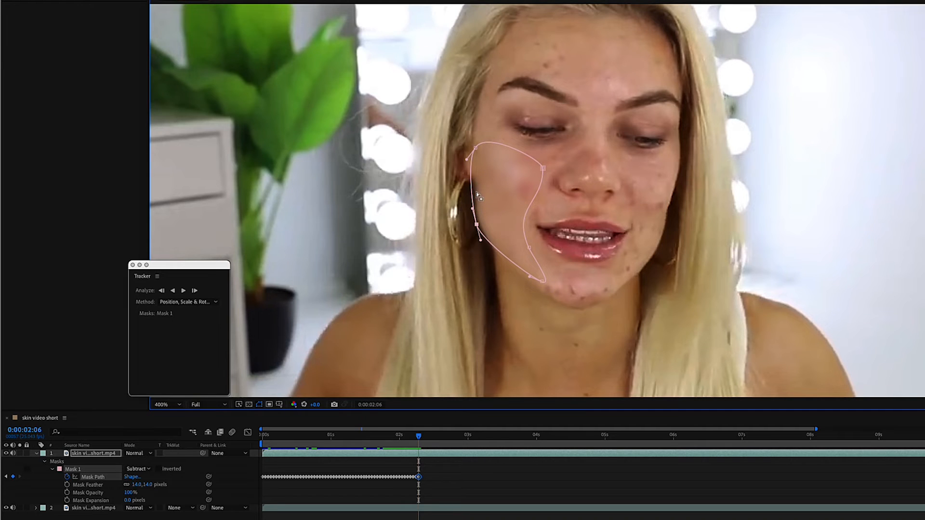
{"action": "left_click_drag", "start_coordinate": [482, 226], "coordinate": [490, 224]}
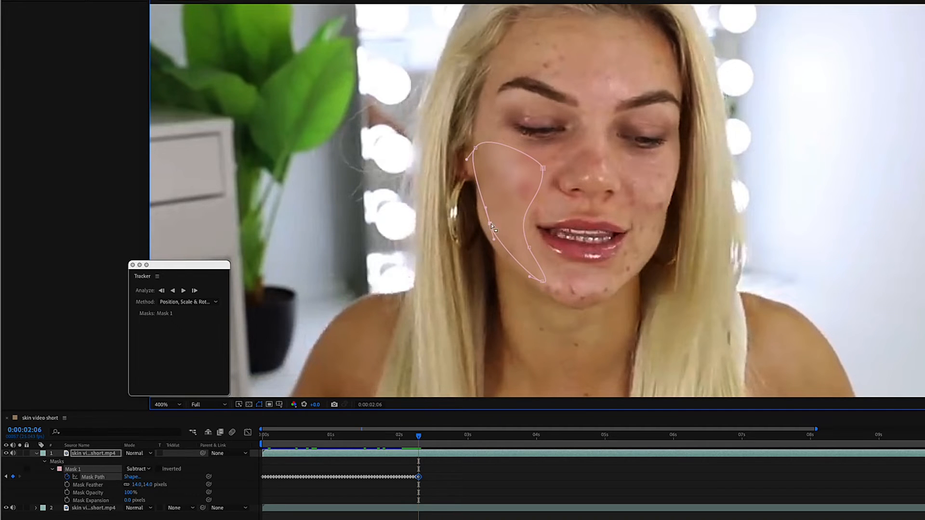
{"action": "mouse_move", "coordinate": [468, 158]}
{"action": "left_mouse_down"}
{"action": "mouse_move", "coordinate": [486, 158]}
{"action": "mouse_move", "coordinate": [480, 147]}
{"action": "mouse_move", "coordinate": [470, 159]}
{"action": "left_mouse_up"}
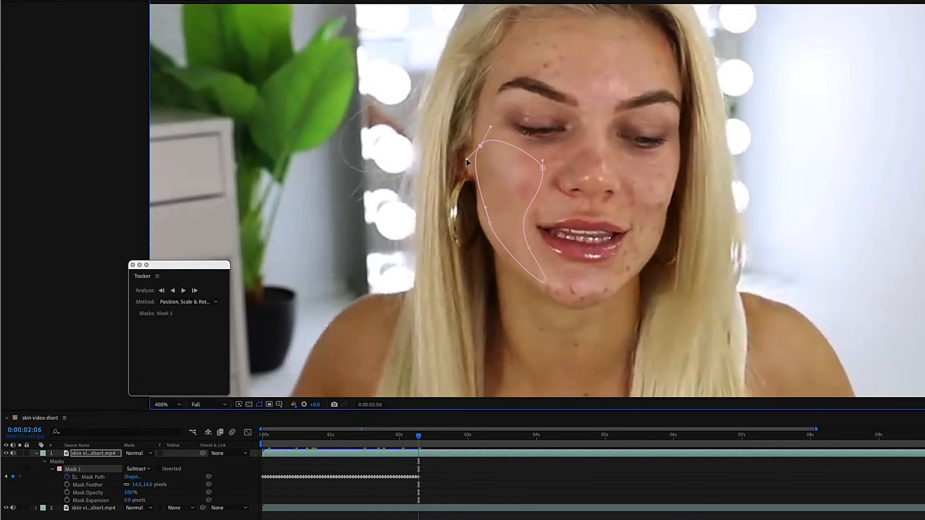
{"action": "left_click", "coordinate": [541, 279]}
{"action": "left_click", "coordinate": [195, 291]}
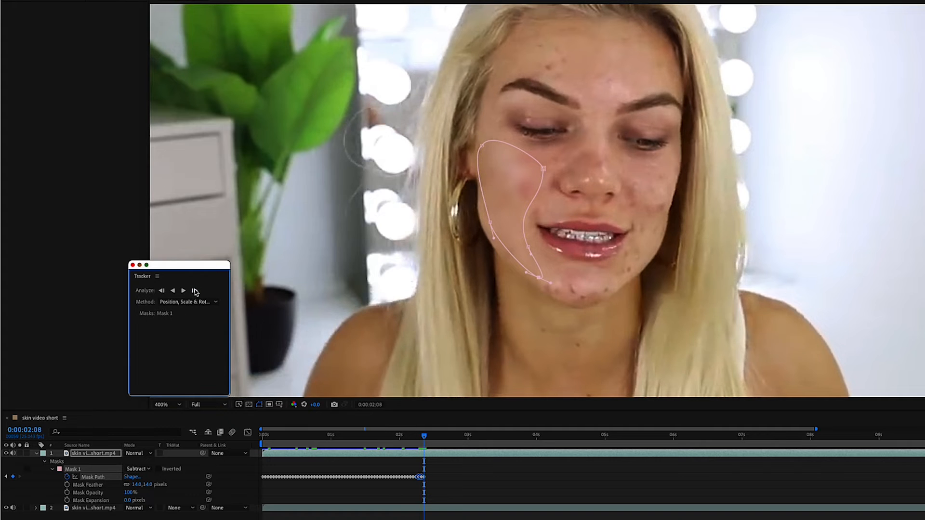
{"action": "left_click", "coordinate": [487, 223]}
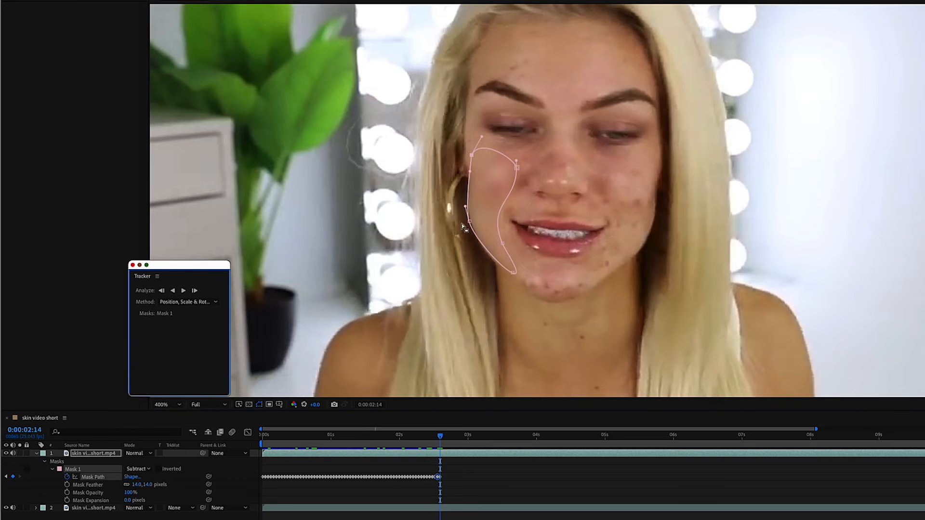
Narrow the mask at 0:00:02:14 by moving its outer jaw and upper outer points inward, and shift the mouth-side point toward the lips.
{"action": "left_click_drag", "start_coordinate": [469, 222], "coordinate": [477, 219]}
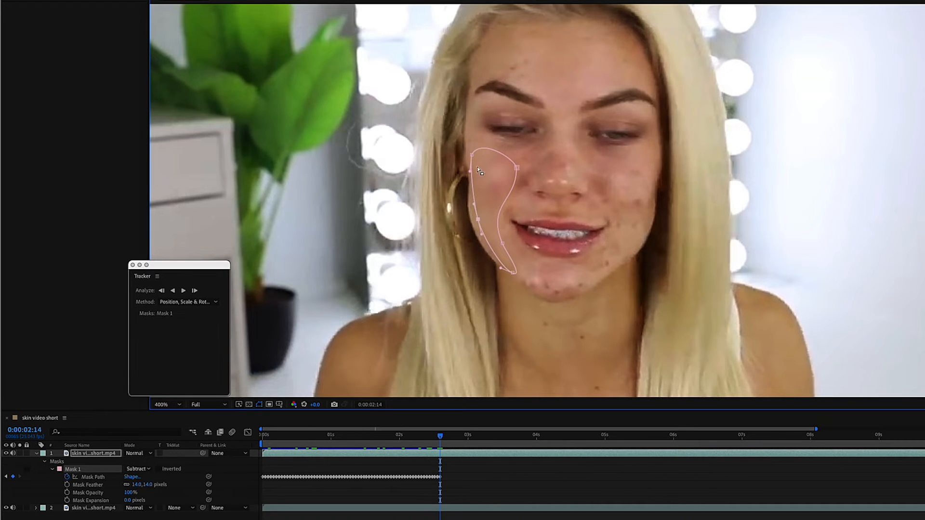
{"action": "left_click", "coordinate": [472, 155]}
{"action": "left_click_drag", "start_coordinate": [472, 154], "coordinate": [479, 162]}
{"action": "left_click_drag", "start_coordinate": [511, 274], "coordinate": [508, 243]}
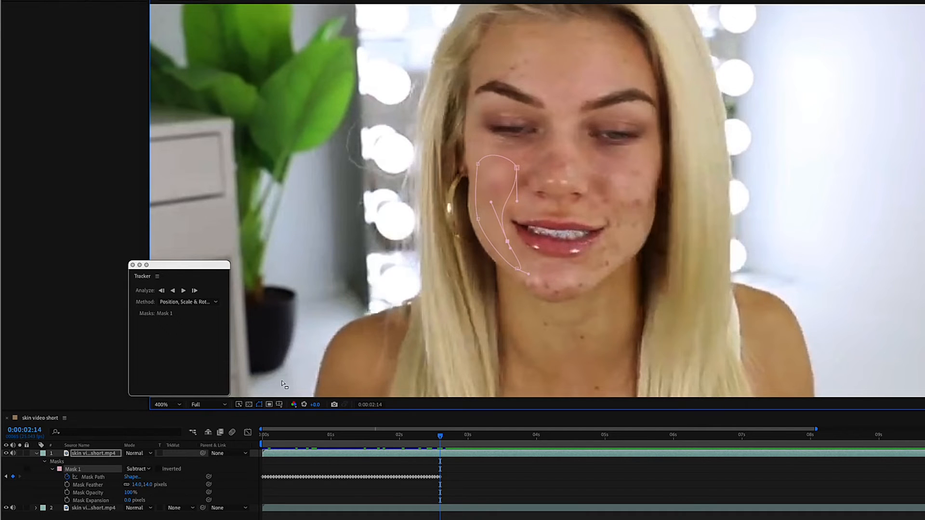
Change the outline color of Mask 1 to a bright, saturated green.
{"action": "left_click", "coordinate": [59, 469]}
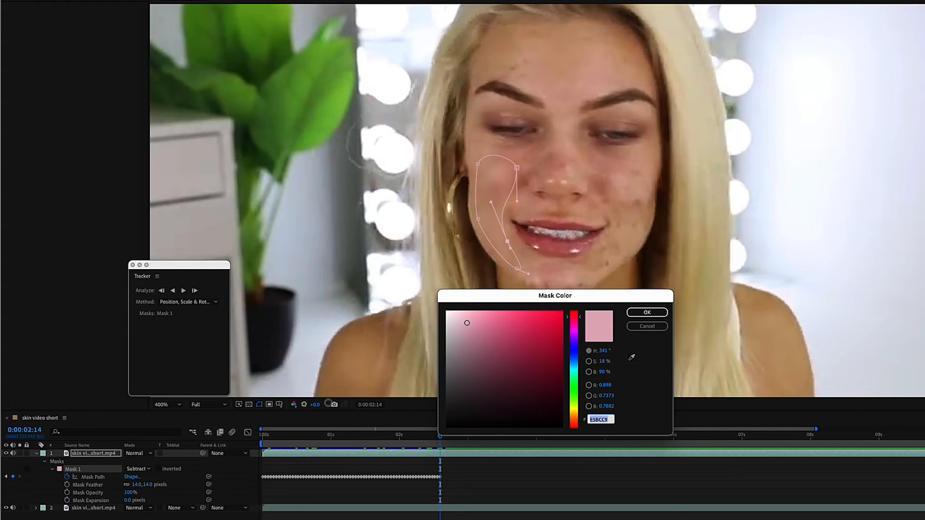
{"action": "left_click", "coordinate": [574, 385]}
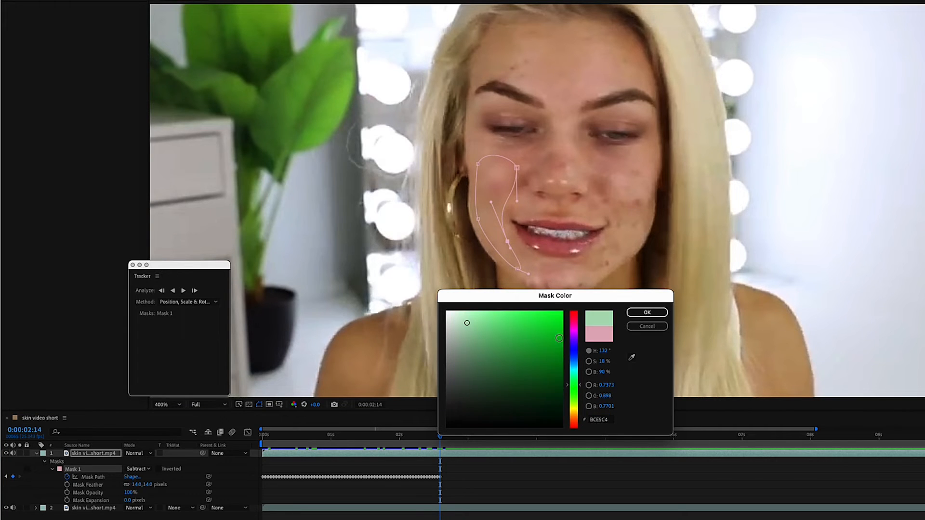
{"action": "left_click", "coordinate": [561, 313]}
{"action": "left_click", "coordinate": [645, 313]}
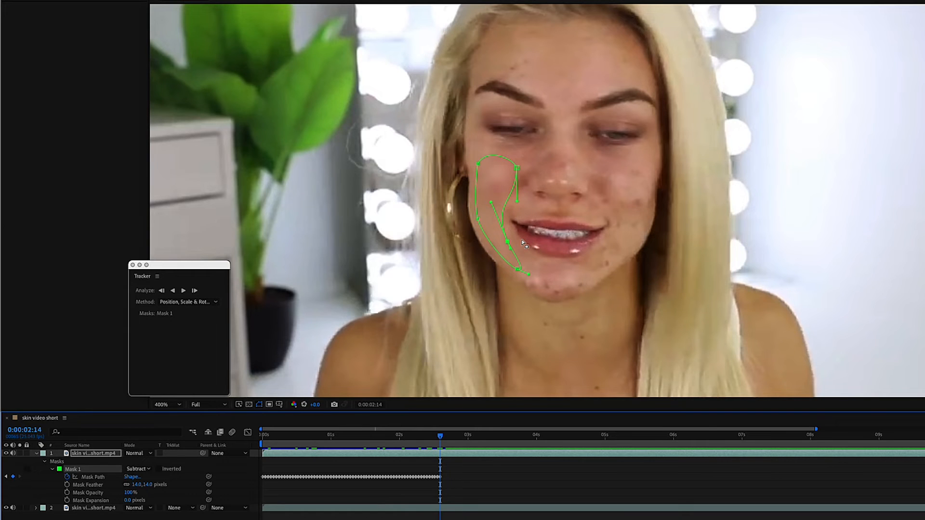
Track the mask to 0:00:02:16, move its upper outer point slightly inward, and continue tracking to 0:00:02:18.
{"action": "left_click", "coordinate": [194, 291]}
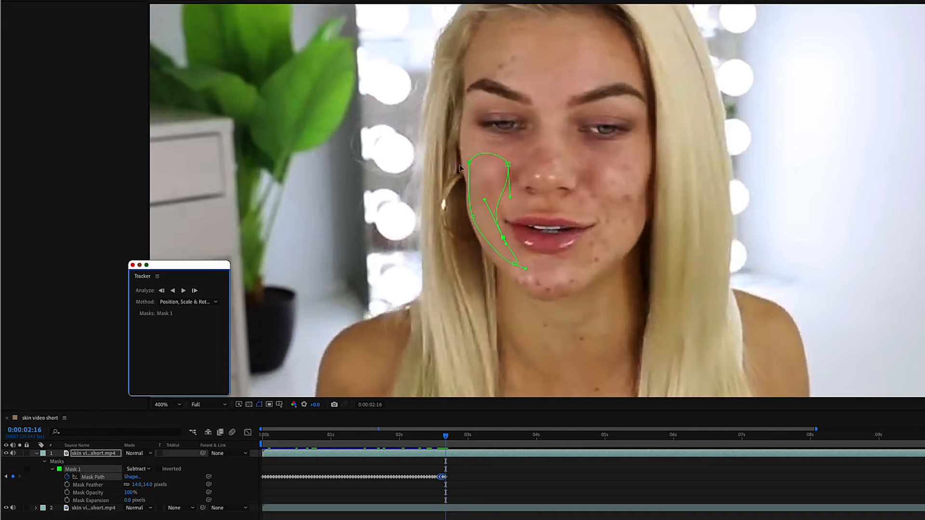
{"action": "left_click_drag", "start_coordinate": [469, 163], "coordinate": [473, 165]}
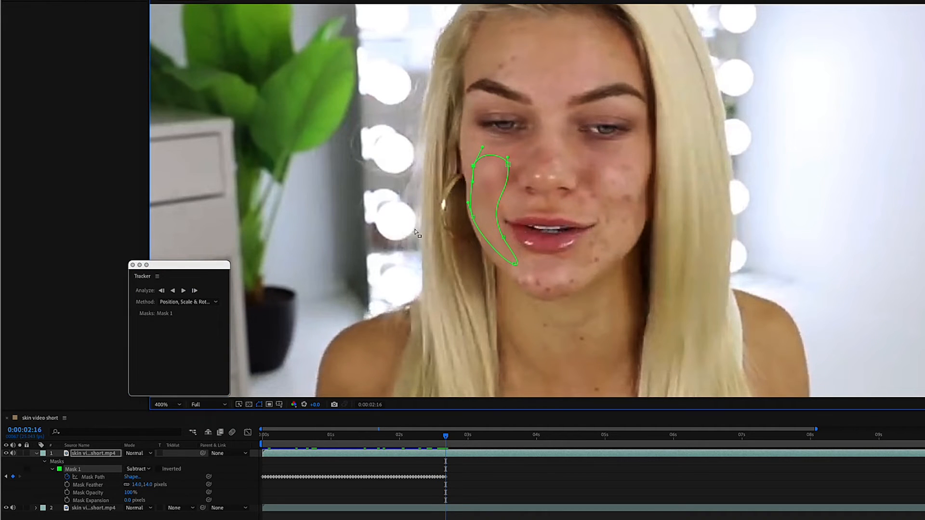
{"action": "left_click", "coordinate": [194, 290]}
{"action": "left_click", "coordinate": [195, 290]}
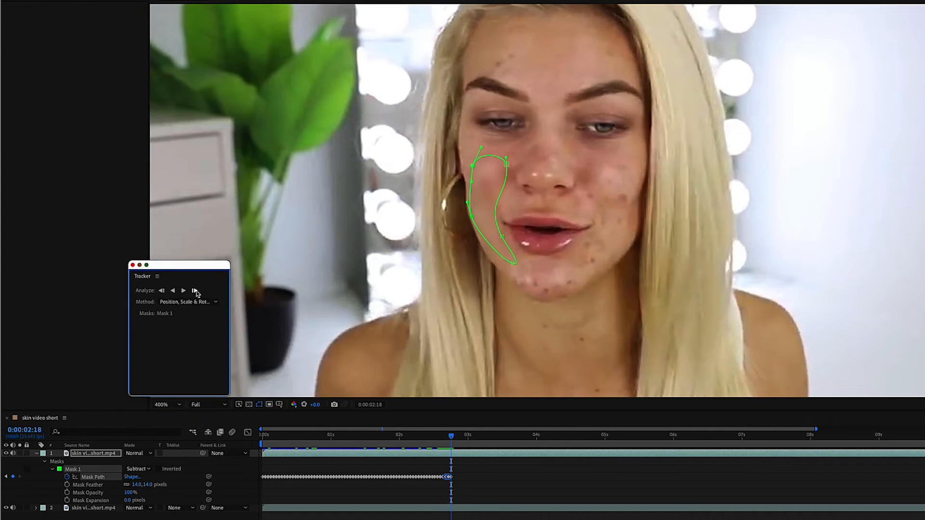
Move the mask's outer jaw point slightly inward at 0:00:02:18, and track the mask forward to 0:00:02:22.
{"action": "left_click_drag", "start_coordinate": [473, 217], "coordinate": [478, 220]}
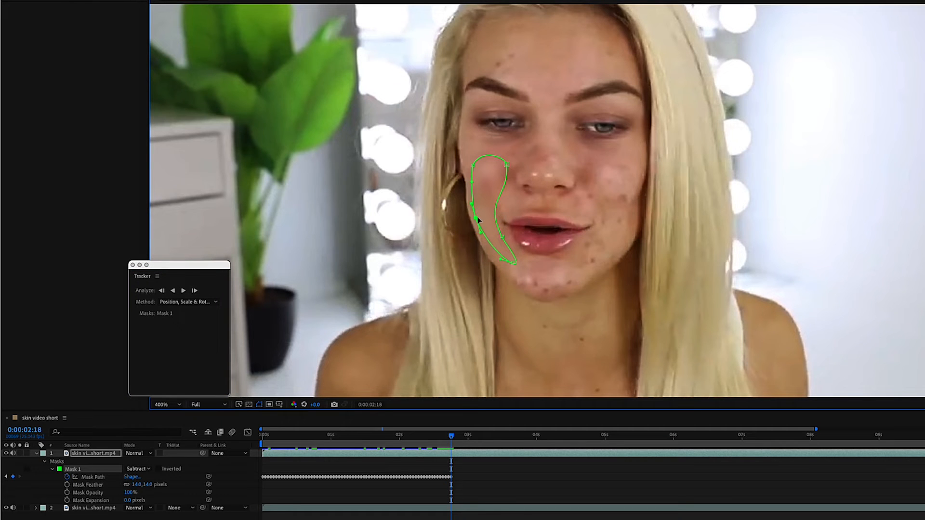
{"action": "left_click", "coordinate": [194, 290]}
{"action": "left_click", "coordinate": [195, 291]}
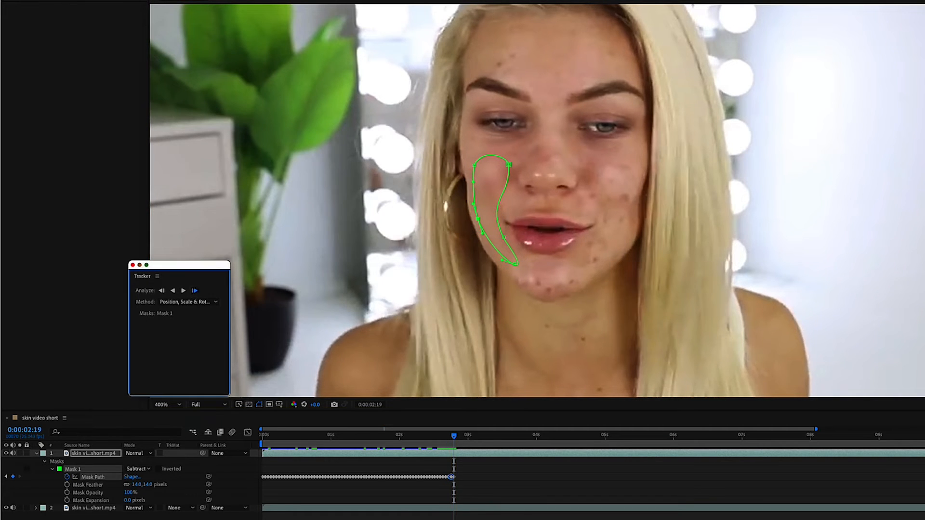
{"action": "left_click", "coordinate": [194, 291]}
{"action": "left_click", "coordinate": [194, 291]}
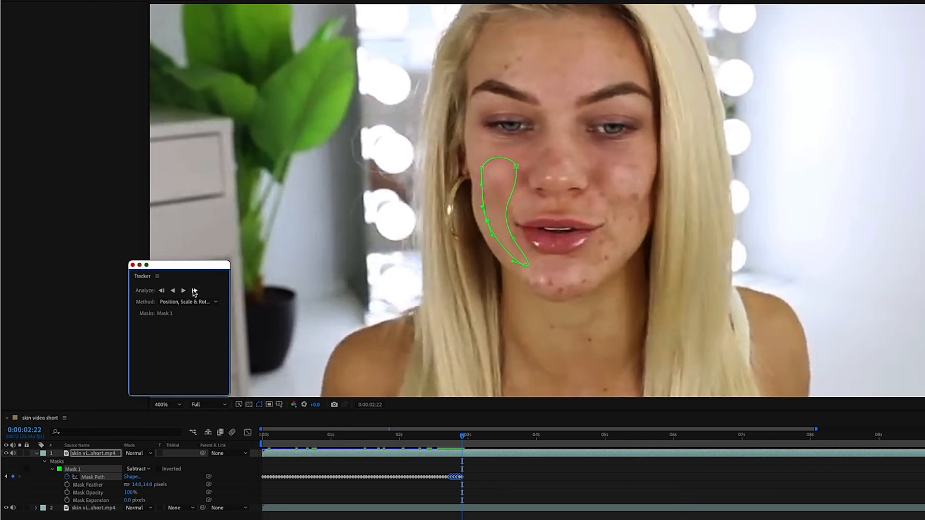
Move the mask's outer jaw point slightly outward and adjust the chin point at 0:00:02:22, and track the mask forward to 0:00:03:03.
{"action": "left_click_drag", "start_coordinate": [488, 224], "coordinate": [484, 224]}
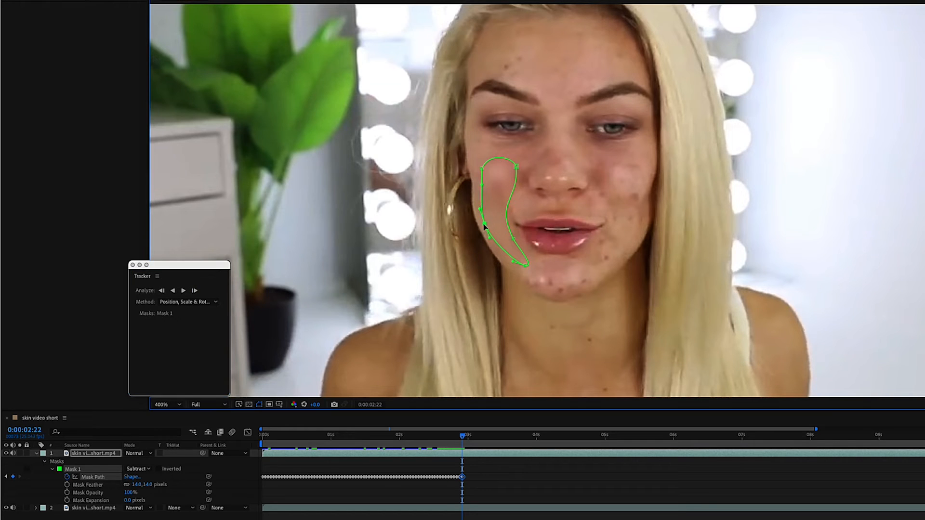
{"action": "left_click", "coordinate": [526, 264]}
{"action": "left_click", "coordinate": [194, 291]}
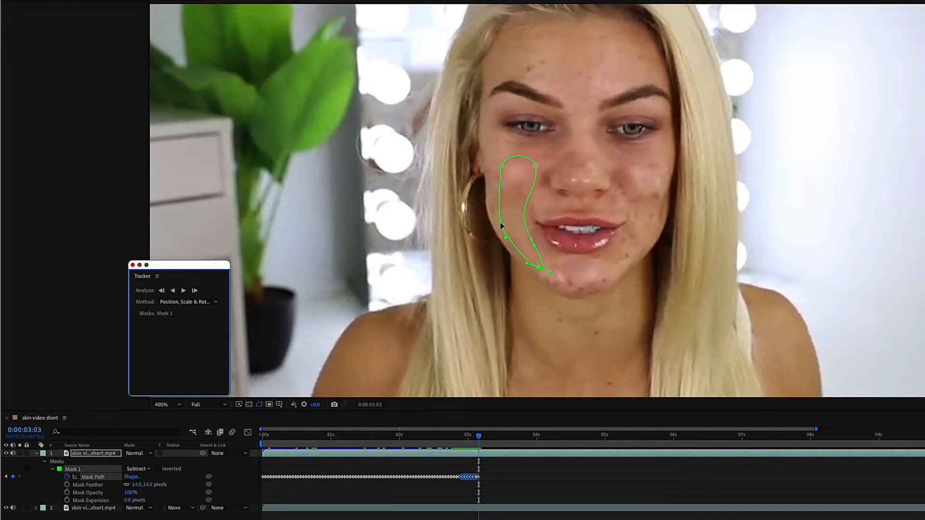
Move the mask's outer jaw point outward to the edge of the face at 0:00:03:03, and track the mask forward to 0:00:03:08.
{"action": "left_click_drag", "start_coordinate": [501, 224], "coordinate": [491, 218]}
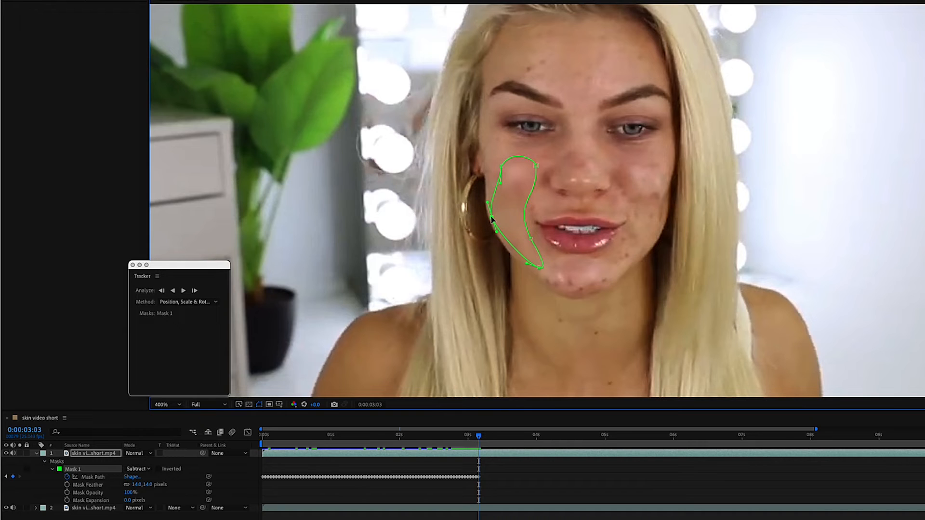
{"action": "left_click", "coordinate": [194, 291]}
{"action": "left_click", "coordinate": [194, 291]}
{"action": "left_click", "coordinate": [194, 291]}
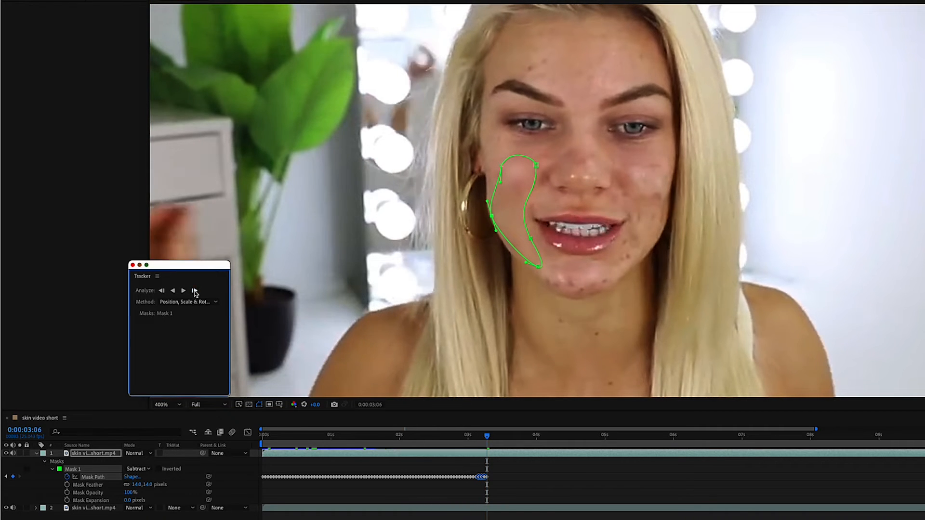
{"action": "left_click", "coordinate": [195, 291]}
{"action": "left_click", "coordinate": [195, 291]}
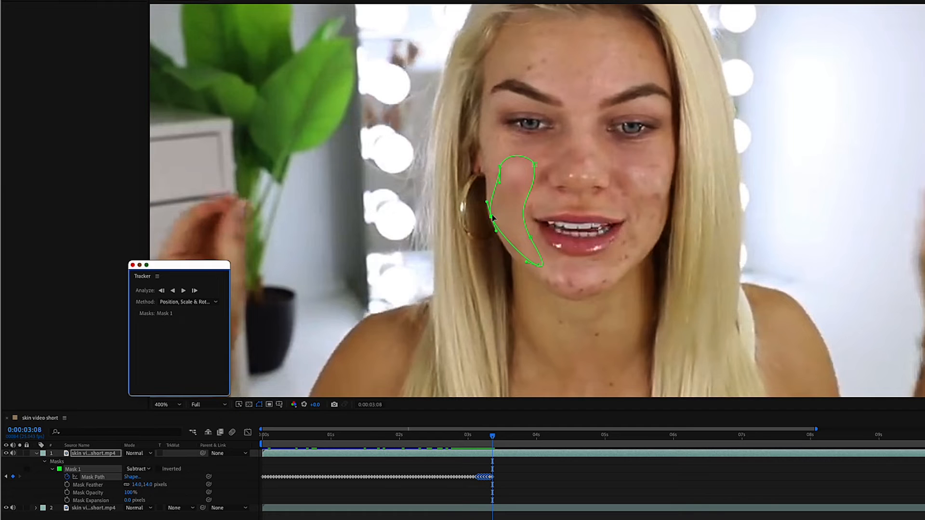
Move the mask's outer jaw point inward and its upper outer point outward toward the ear at 0:00:03:08.
{"action": "left_click_drag", "start_coordinate": [491, 216], "coordinate": [498, 216]}
{"action": "left_click", "coordinate": [499, 167]}
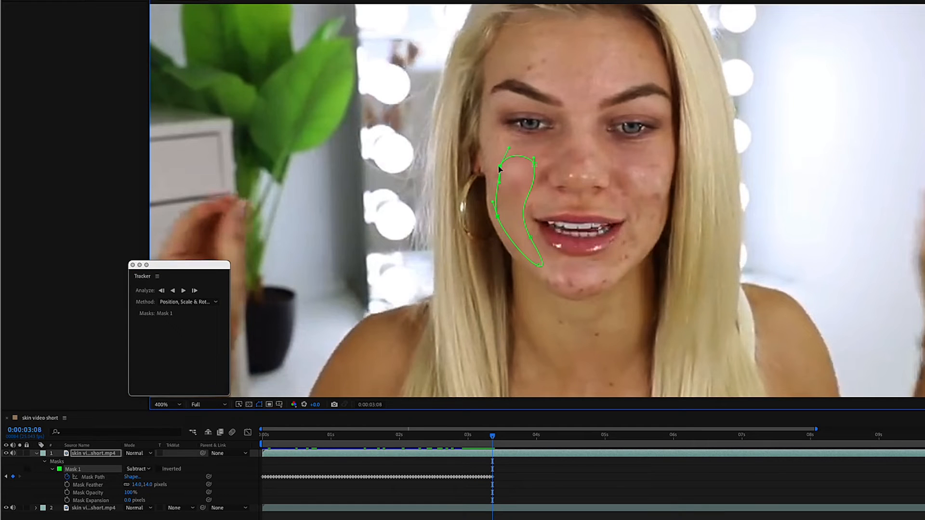
{"action": "left_click_drag", "start_coordinate": [499, 168], "coordinate": [493, 168]}
Track the corrected mask forward frame by frame from 0:00:03:08 to 0:00:03:19.
{"action": "left_click", "coordinate": [194, 291]}
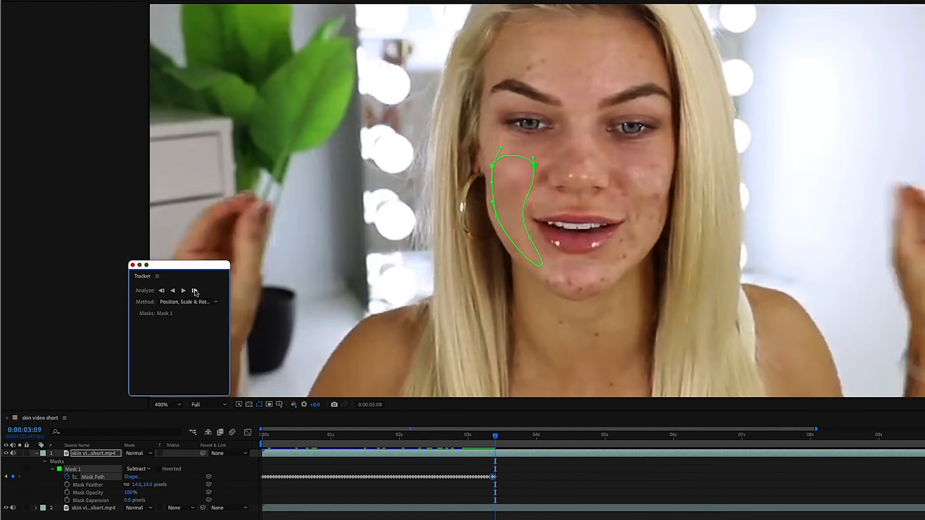
{"action": "left_click", "coordinate": [194, 291]}
{"action": "left_click", "coordinate": [195, 291]}
{"action": "left_click", "coordinate": [195, 291]}
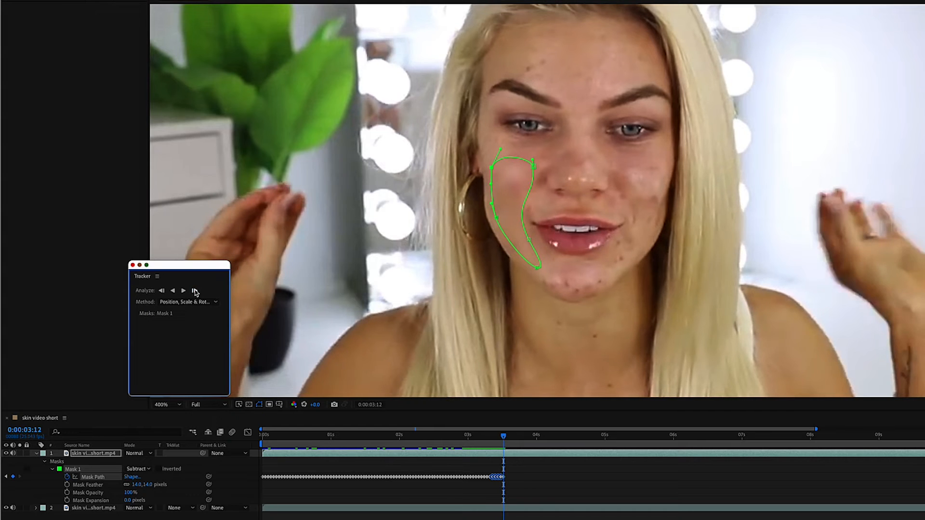
{"action": "left_click", "coordinate": [194, 290]}
{"action": "left_click", "coordinate": [195, 290]}
{"action": "left_click", "coordinate": [195, 291]}
{"action": "left_click", "coordinate": [194, 291]}
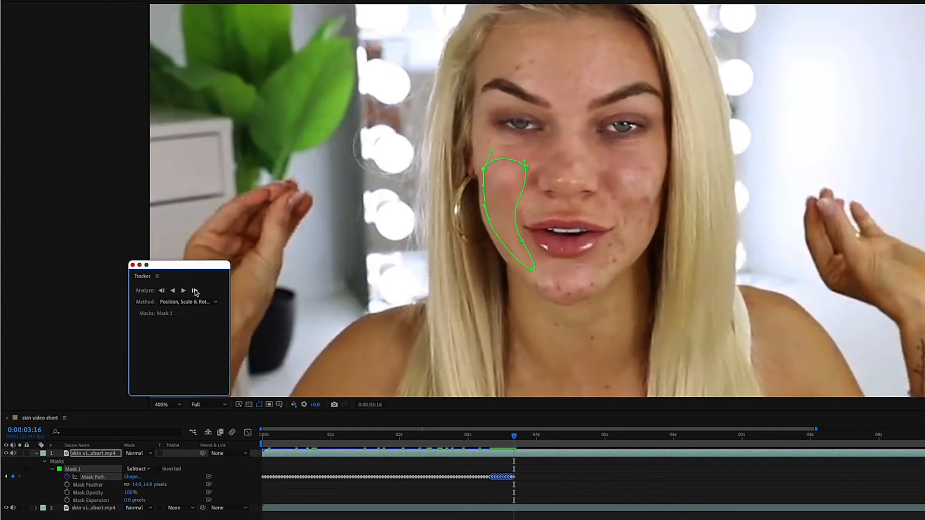
{"action": "left_click", "coordinate": [195, 291]}
{"action": "left_click", "coordinate": [195, 291]}
{"action": "left_click", "coordinate": [194, 291]}
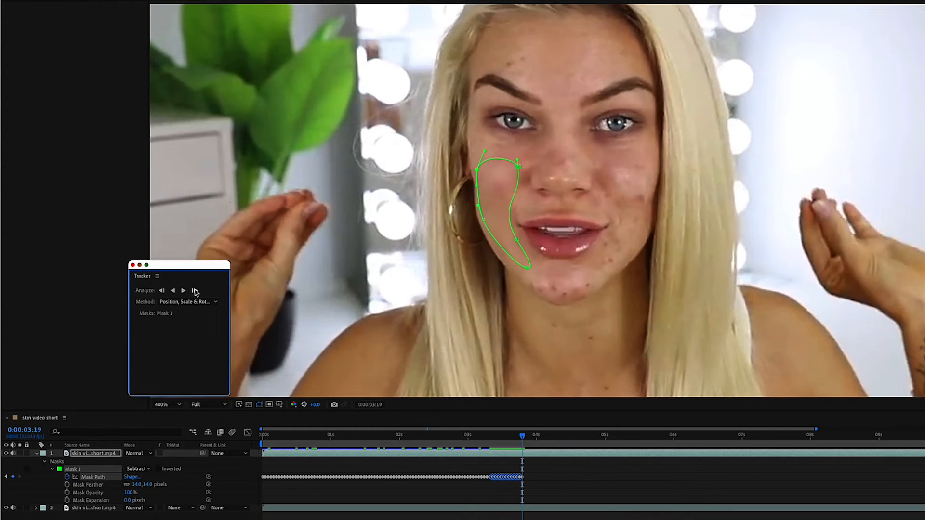
Track the cheek mask forward frame by frame from 0:00:03:19 to 0:00:04:06.
{"action": "left_click", "coordinate": [195, 291]}
{"action": "left_click", "coordinate": [195, 291]}
{"action": "left_click", "coordinate": [194, 291]}
{"action": "left_click", "coordinate": [195, 291]}
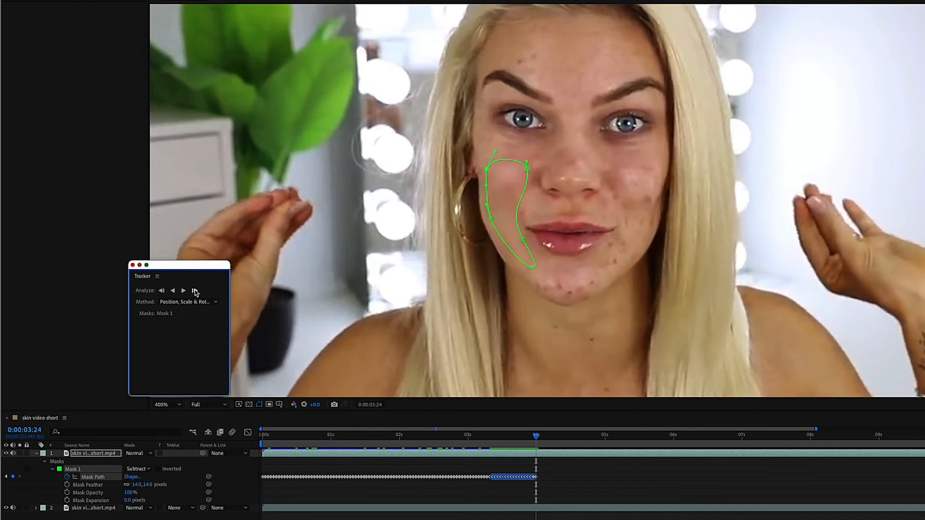
{"action": "left_click", "coordinate": [195, 291]}
{"action": "left_click", "coordinate": [194, 291]}
{"action": "left_click", "coordinate": [194, 291]}
{"action": "left_click", "coordinate": [194, 291]}
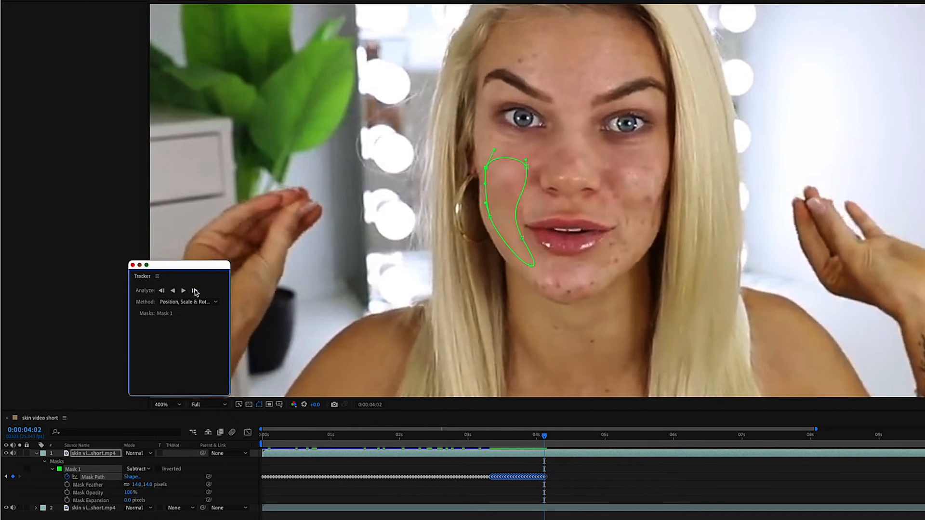
{"action": "left_click", "coordinate": [195, 291]}
{"action": "left_click", "coordinate": [195, 291]}
{"action": "left_click", "coordinate": [194, 291]}
{"action": "left_click", "coordinate": [195, 290]}
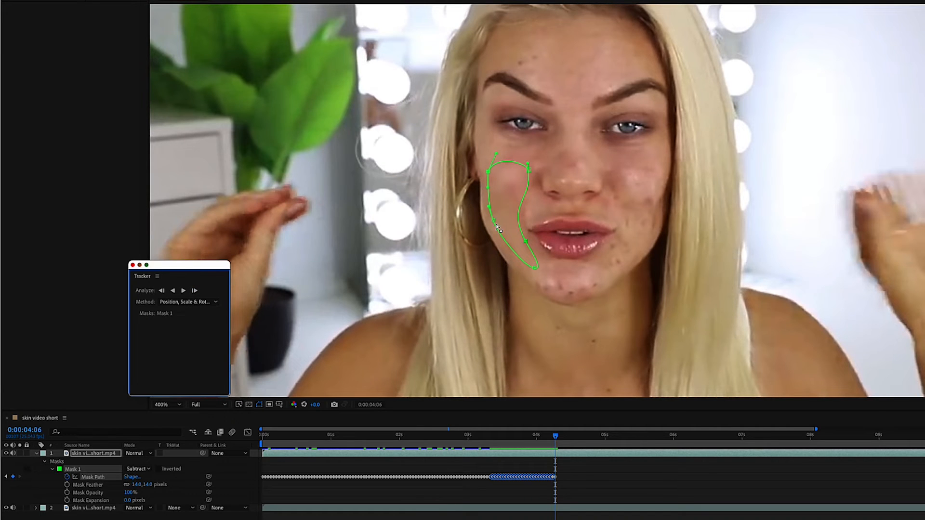
Adjust the mask's chin point and shift its two inner cheek points slightly outward, away from the nose and mouth, at 0:00:04:06.
{"action": "left_click", "coordinate": [533, 269]}
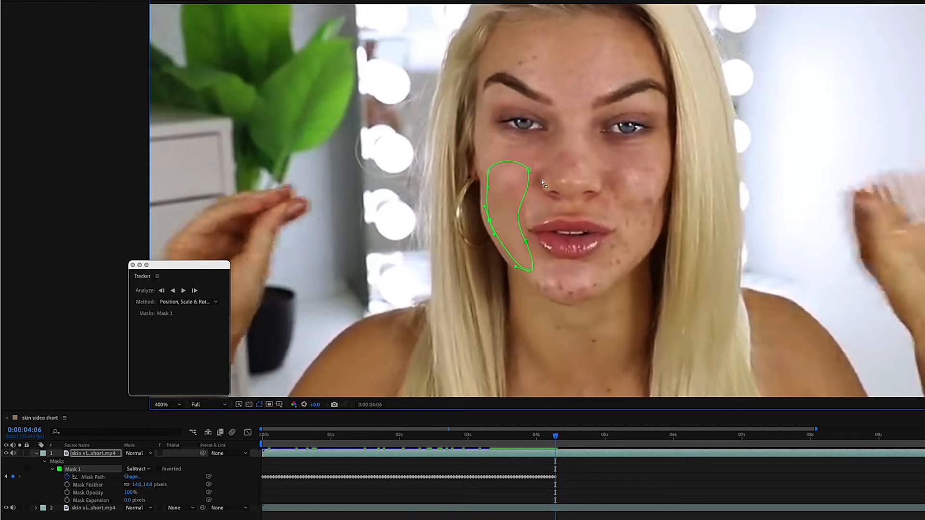
{"action": "left_click_drag", "start_coordinate": [529, 170], "coordinate": [524, 173]}
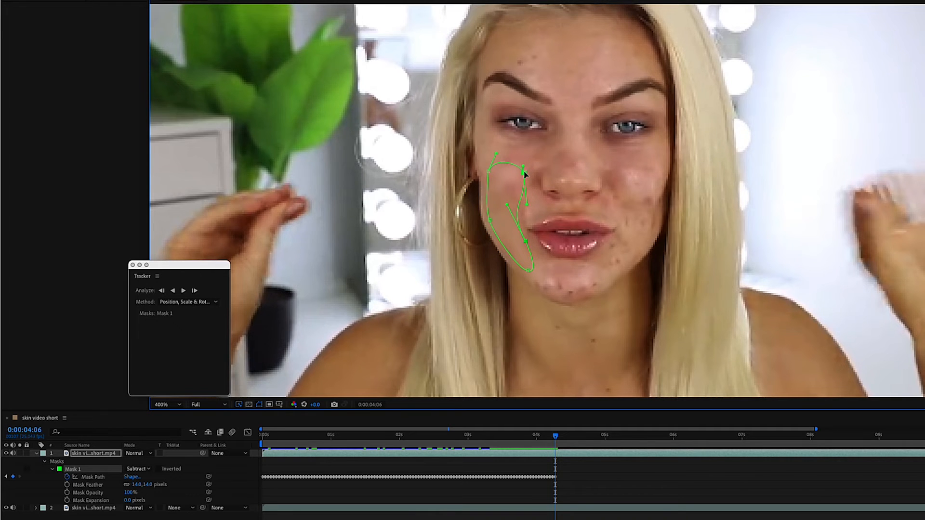
{"action": "left_click", "coordinate": [524, 242]}
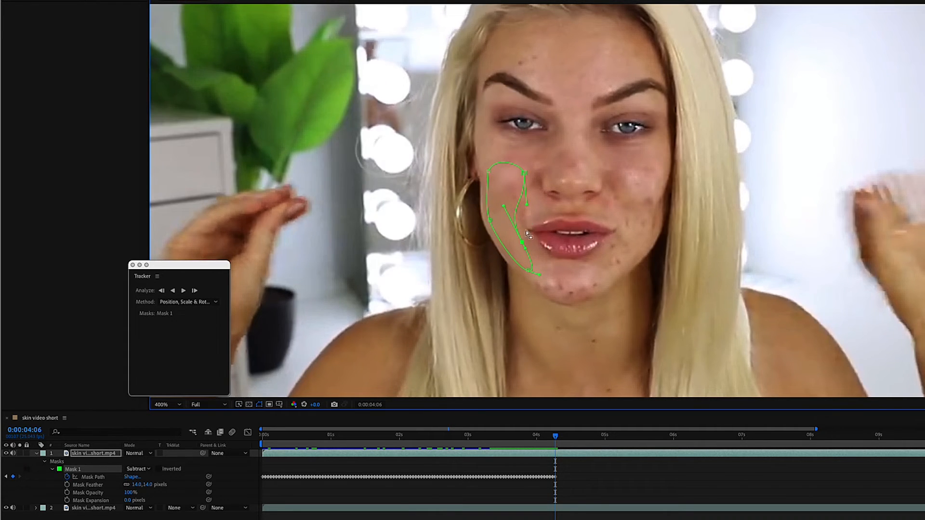
Track the corrected mask forward frame by frame from 0:00:04:06 to 0:00:04:20.
{"action": "left_click", "coordinate": [195, 291]}
{"action": "left_click", "coordinate": [195, 290]}
{"action": "left_click", "coordinate": [195, 291]}
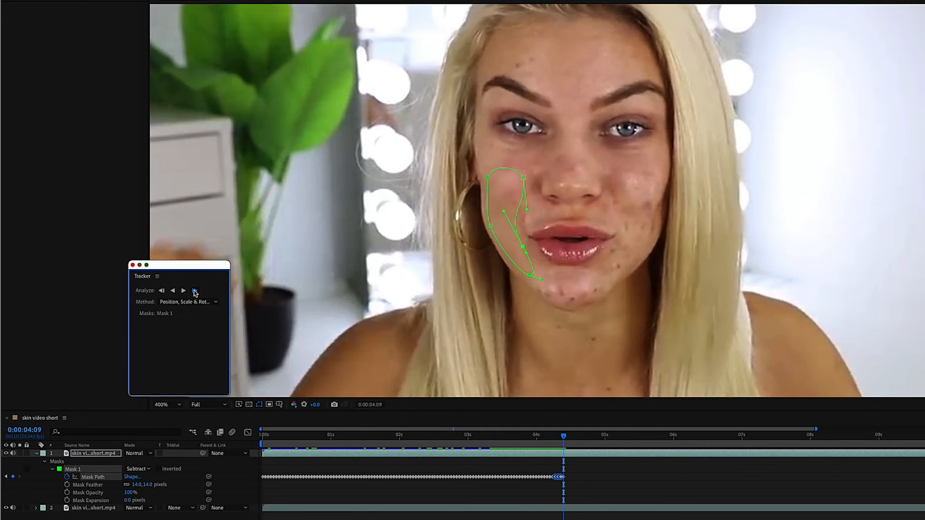
{"action": "left_click", "coordinate": [195, 291]}
{"action": "left_click", "coordinate": [194, 291]}
{"action": "left_click", "coordinate": [194, 291]}
{"action": "left_click", "coordinate": [195, 291]}
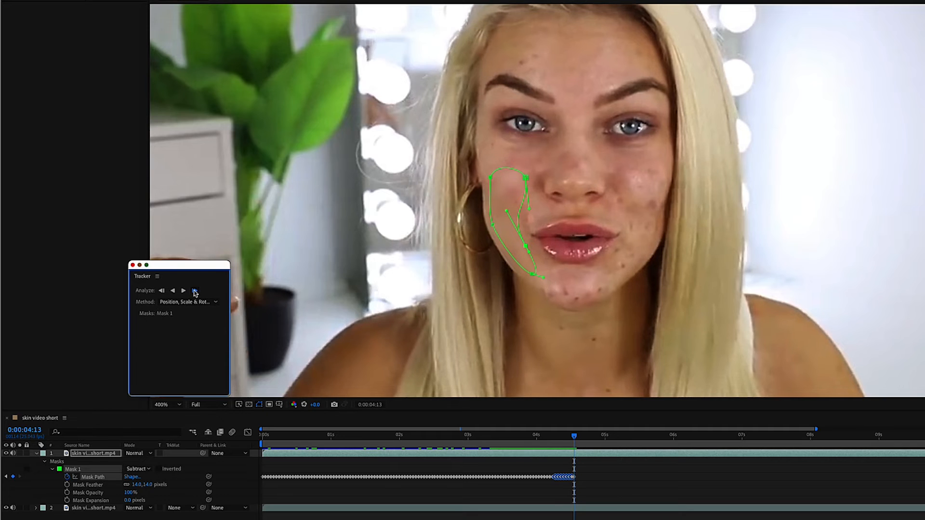
{"action": "left_click", "coordinate": [194, 291]}
{"action": "left_click", "coordinate": [195, 291]}
{"action": "left_click", "coordinate": [195, 291]}
{"action": "left_click", "coordinate": [194, 291]}
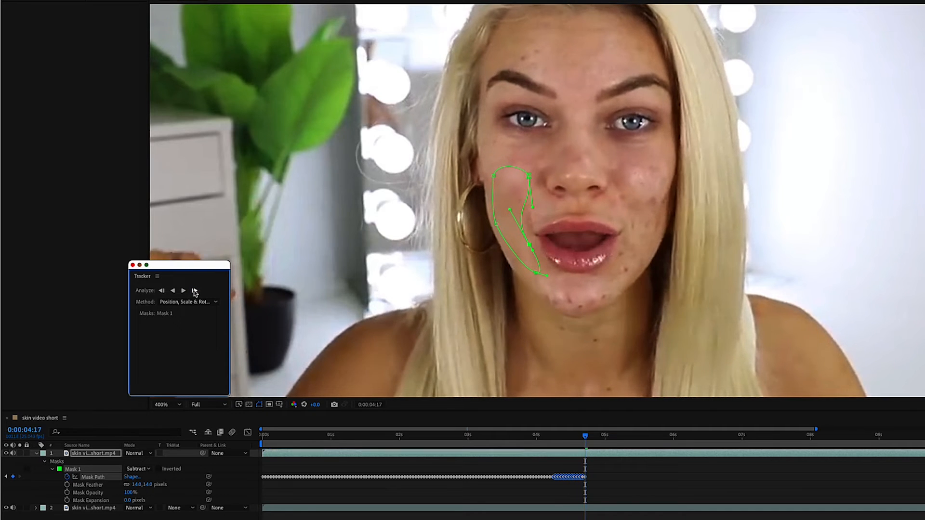
{"action": "left_click", "coordinate": [194, 291]}
{"action": "left_click", "coordinate": [194, 291]}
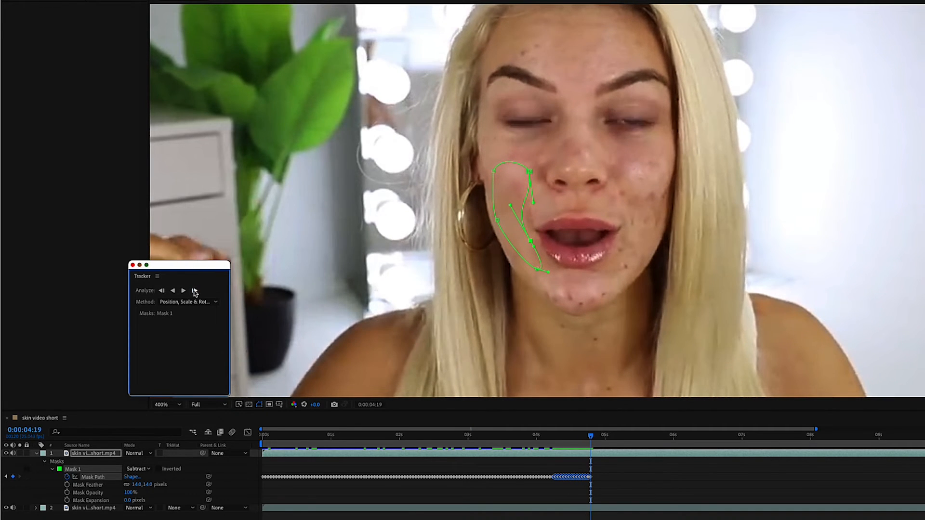
{"action": "left_click", "coordinate": [195, 291]}
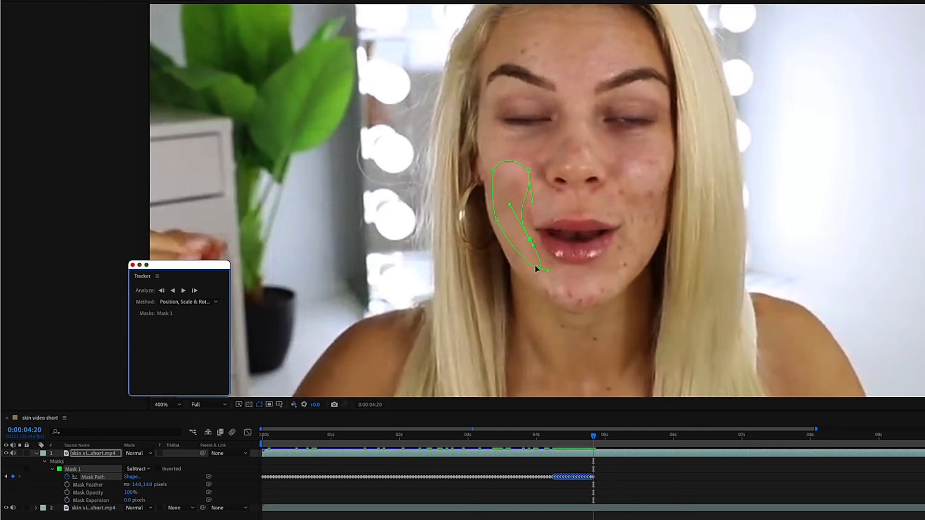
Correct the mask's chin point at 0:00:04:20 and again at 0:00:04:23, tracking the mask forward to 0:00:04:24.
{"action": "left_click_drag", "start_coordinate": [536, 268], "coordinate": [535, 280]}
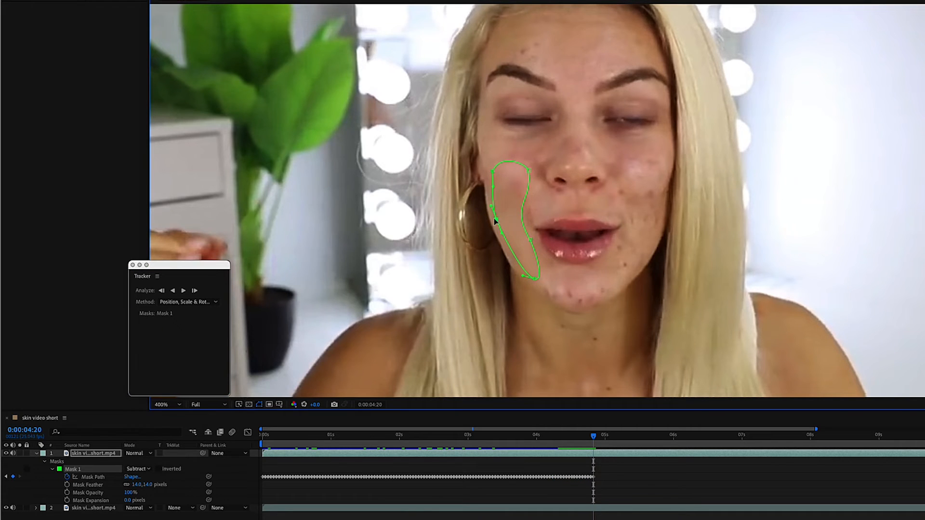
{"action": "left_click", "coordinate": [194, 291]}
{"action": "left_click", "coordinate": [194, 291]}
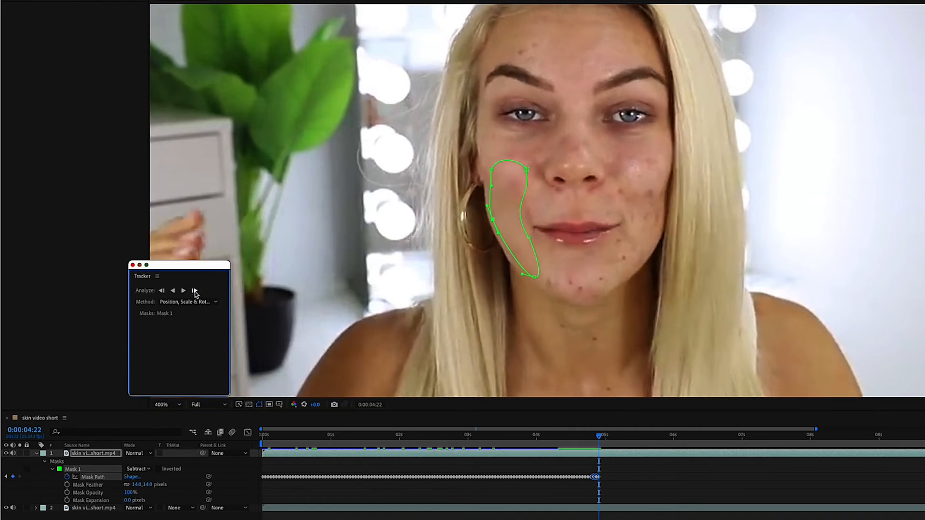
{"action": "left_click", "coordinate": [195, 291]}
{"action": "left_click_drag", "start_coordinate": [533, 275], "coordinate": [536, 272]}
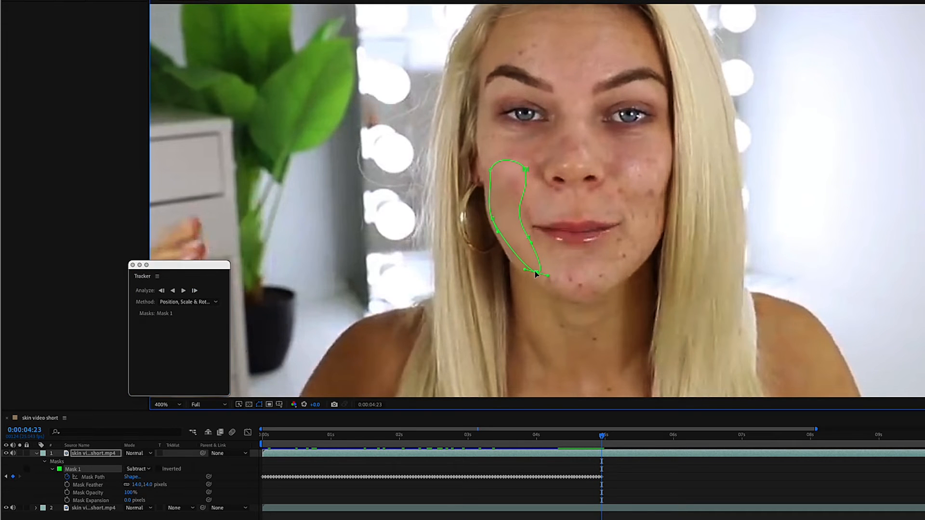
{"action": "left_click", "coordinate": [195, 291]}
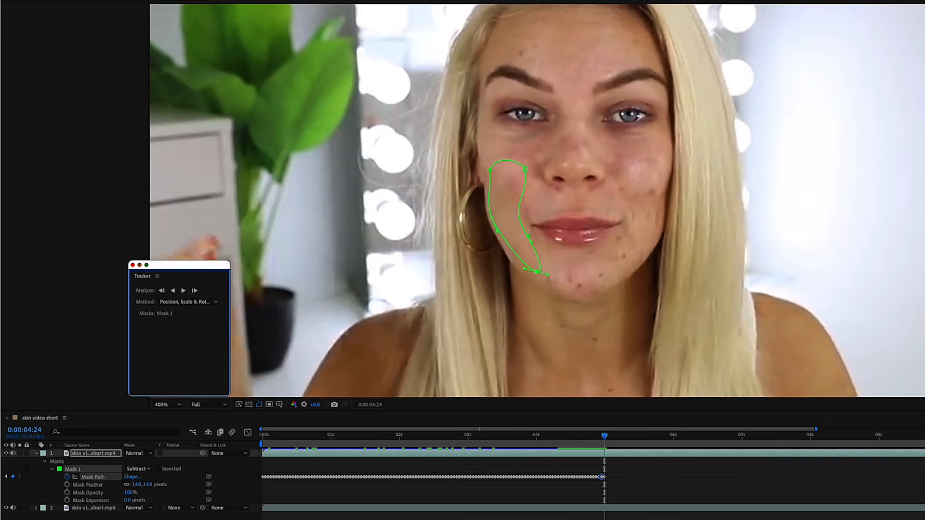
Shorten the work area to end just after 0:00:04:24 and preview the tracked cheek mask from the first frame.
{"action": "left_click_drag", "start_coordinate": [922, 445], "coordinate": [613, 447]}
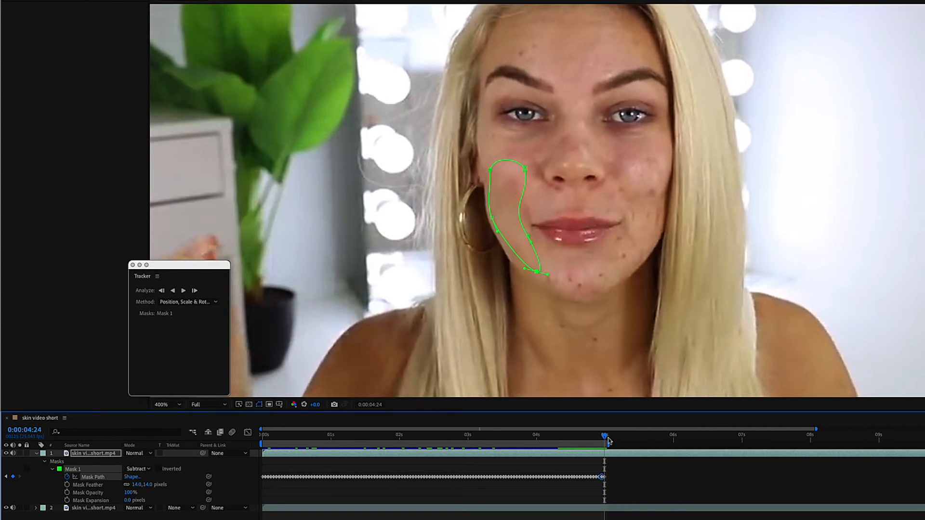
{"action": "left_click_drag", "start_coordinate": [605, 436], "coordinate": [264, 439]}
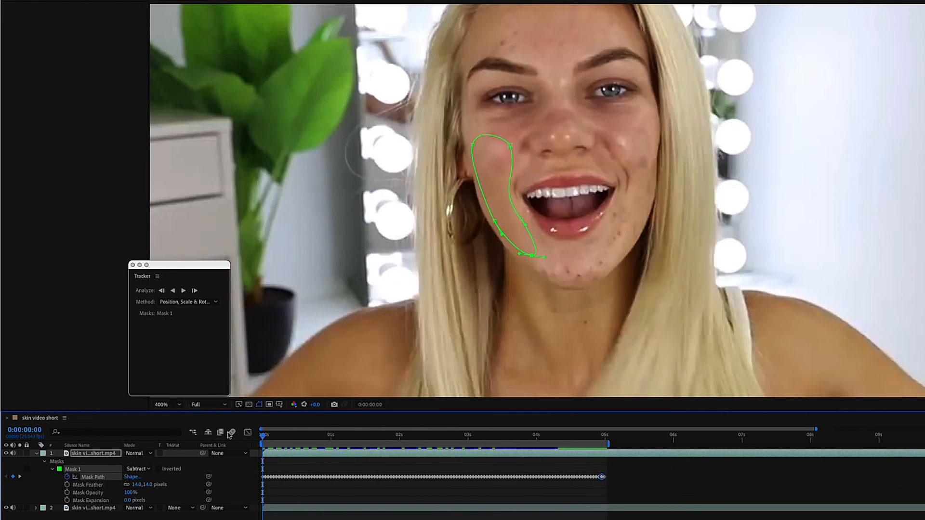
{"action": "key", "text": "space"}
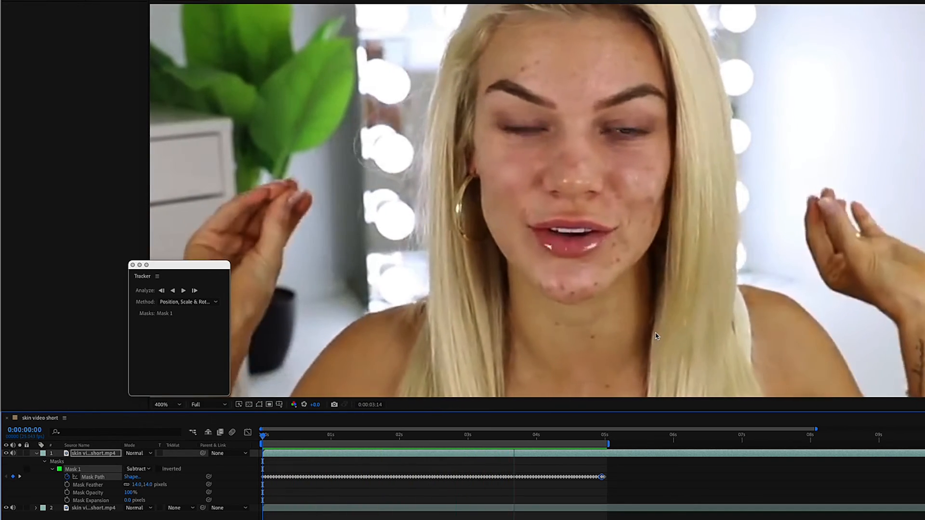
{"action": "key", "text": "space"}
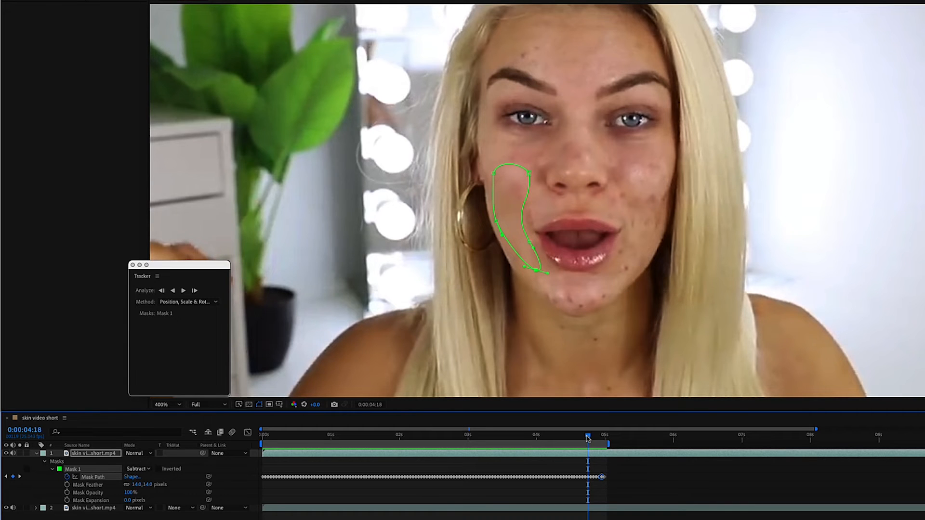
Scrub through the tracked section to inspect the blurred cheek, and return to 0:00:00:00.
{"action": "left_click_drag", "start_coordinate": [587, 438], "coordinate": [492, 437]}
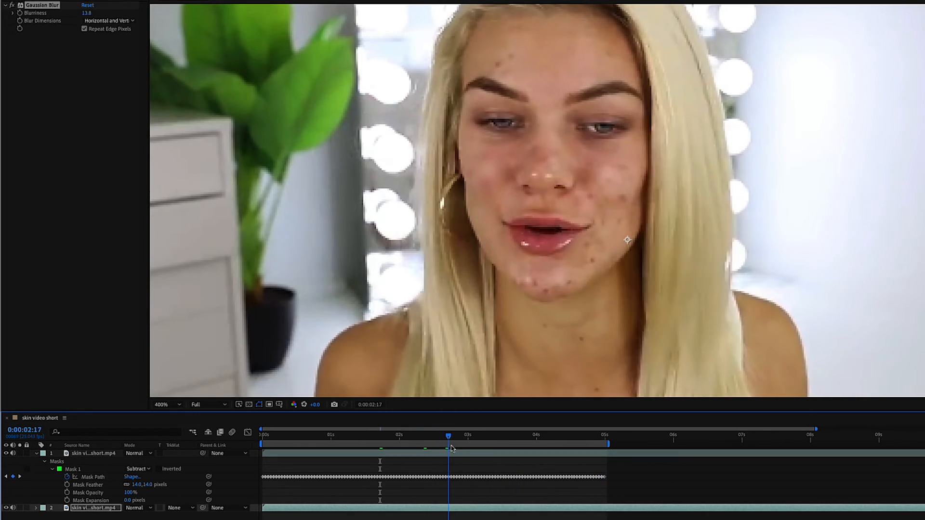
{"action": "left_click_drag", "start_coordinate": [443, 445], "coordinate": [263, 440]}
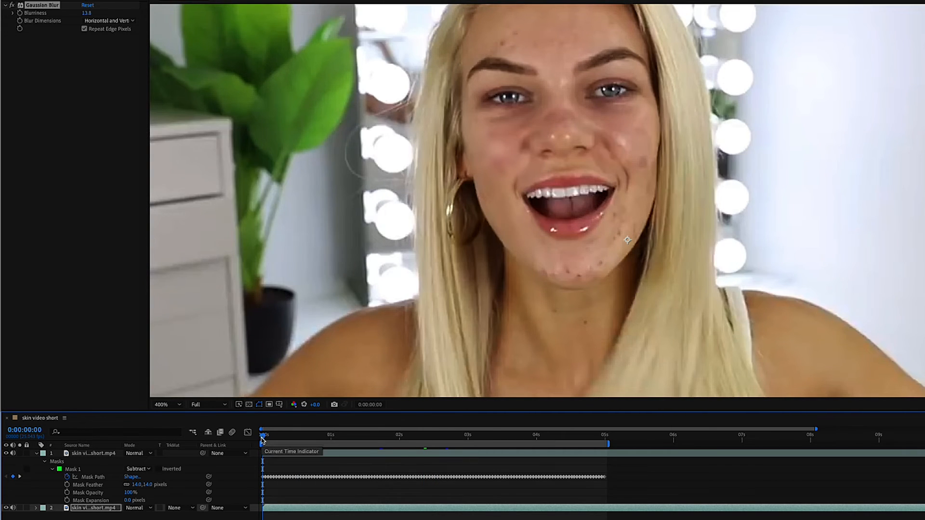
{"action": "left_click_drag", "start_coordinate": [266, 440], "coordinate": [298, 435]}
{"action": "left_click_drag", "start_coordinate": [521, 276], "coordinate": [504, 318]}
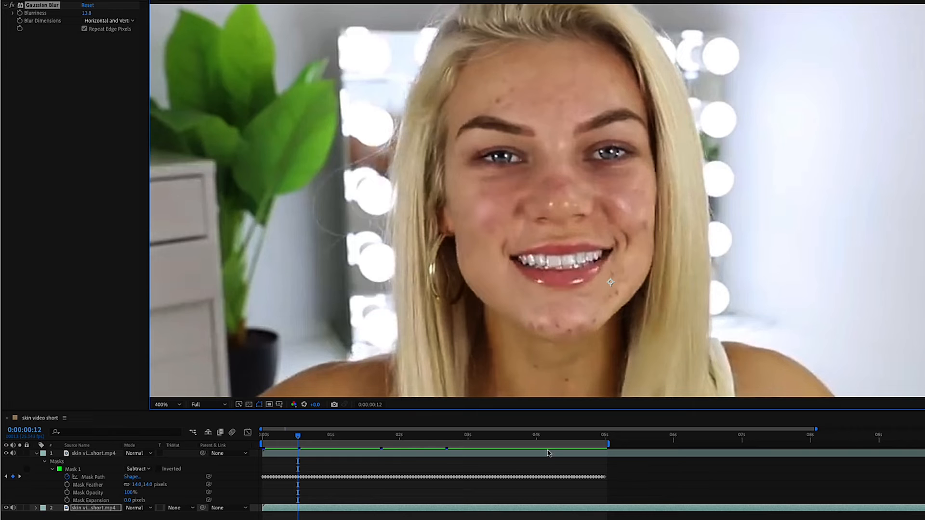
{"action": "left_click_drag", "start_coordinate": [297, 437], "coordinate": [222, 461]}
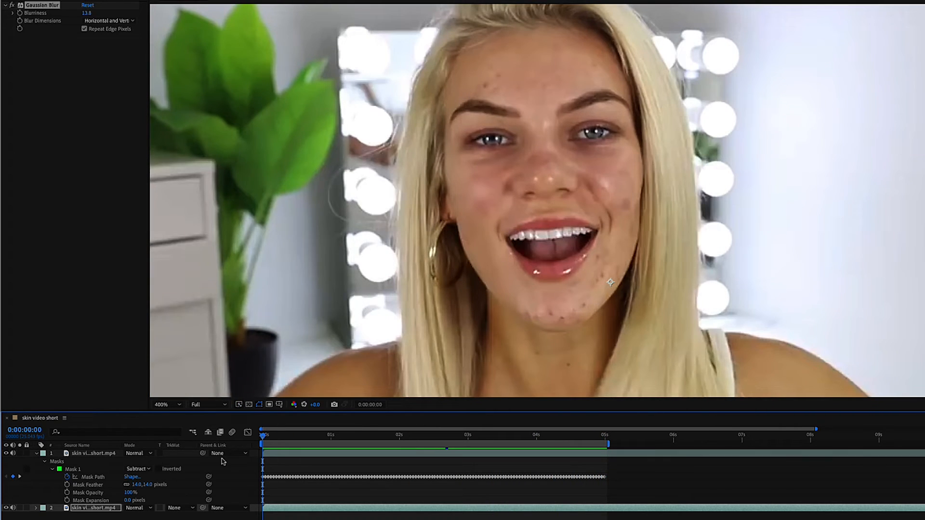
Draw a closed second mask around the blemished chin on the top layer with the Pen tool at 0:00:00:00.
{"action": "left_click", "coordinate": [52, 469]}
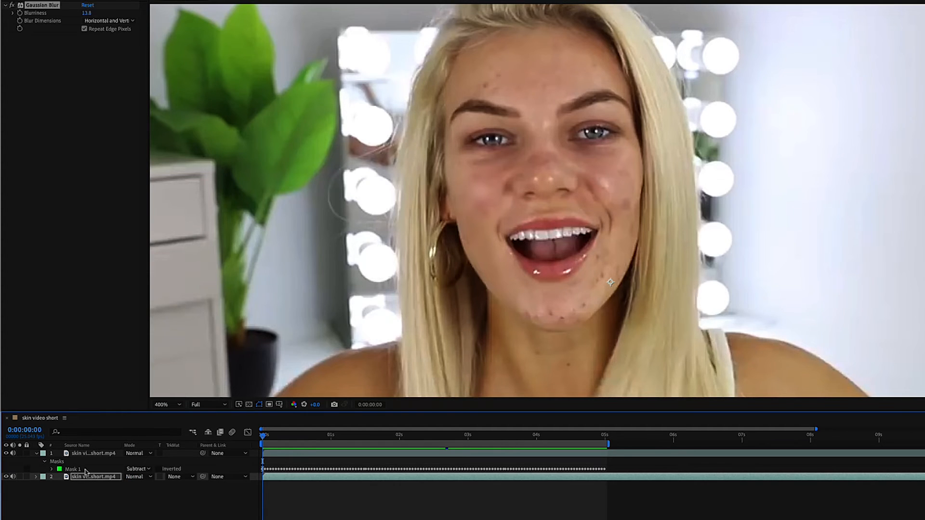
{"action": "left_click", "coordinate": [100, 456]}
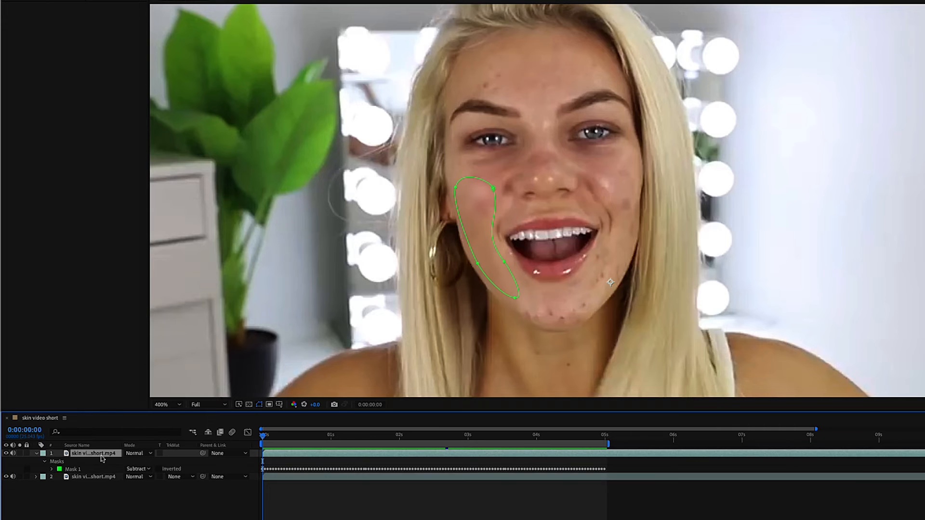
{"action": "key", "text": "g"}
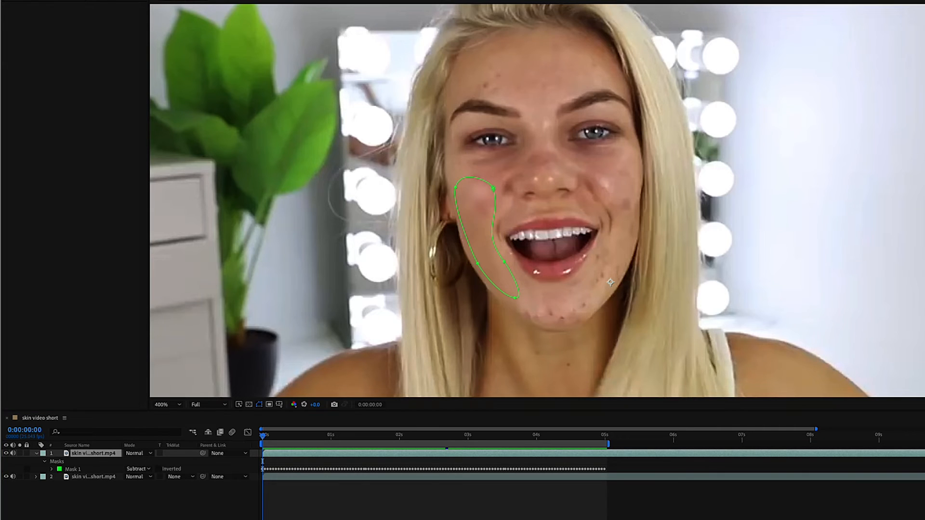
{"action": "left_click", "coordinate": [560, 295]}
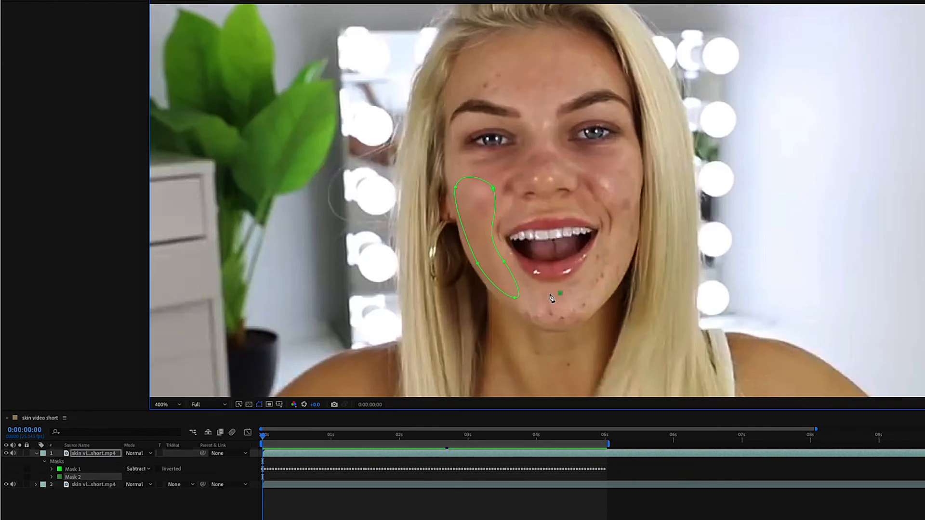
{"action": "left_click_drag", "start_coordinate": [533, 296], "coordinate": [586, 319]}
{"action": "left_click", "coordinate": [593, 305]}
{"action": "left_click", "coordinate": [561, 293]}
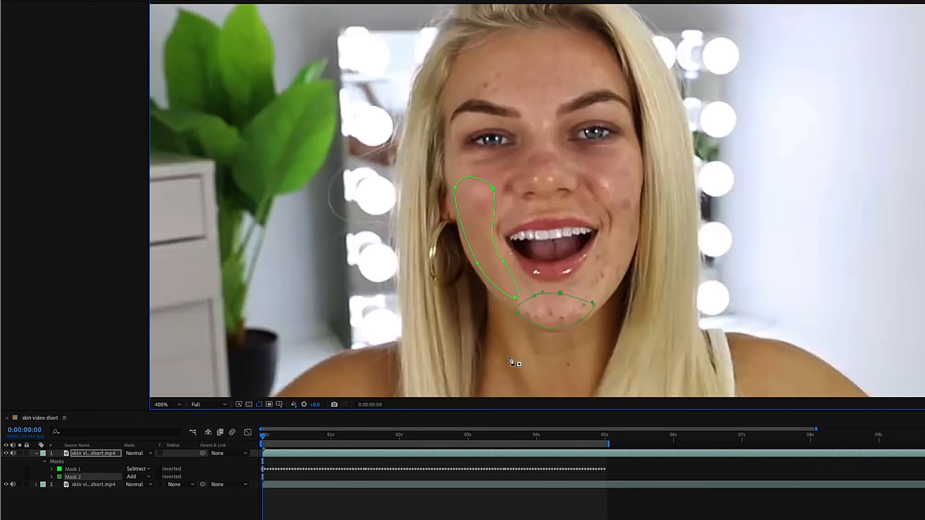
Refine the chin mask's side and lower points into a smooth oval that follows the chin's edge.
{"action": "scroll", "coordinate": [562, 295], "scroll_direction": "up", "scroll_amount": 1}
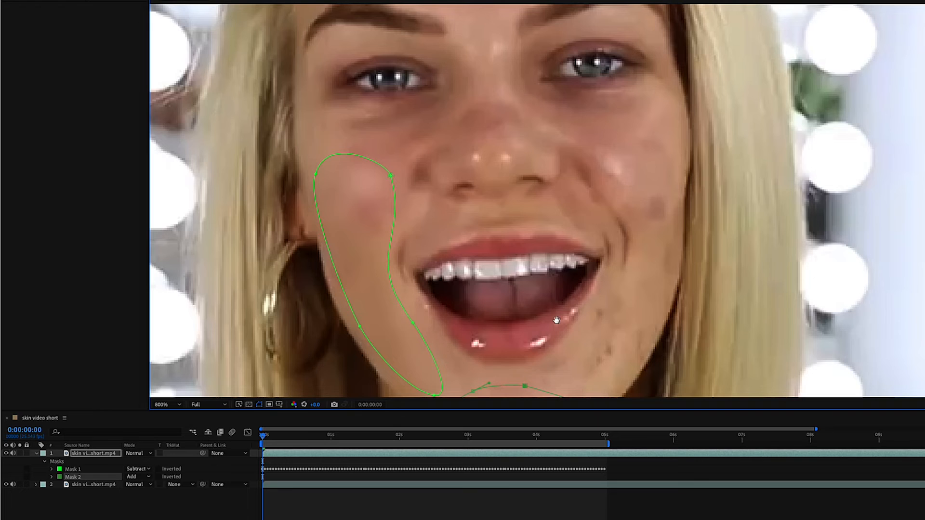
{"action": "scroll", "coordinate": [556, 319], "scroll_direction": "up", "scroll_amount": 1}
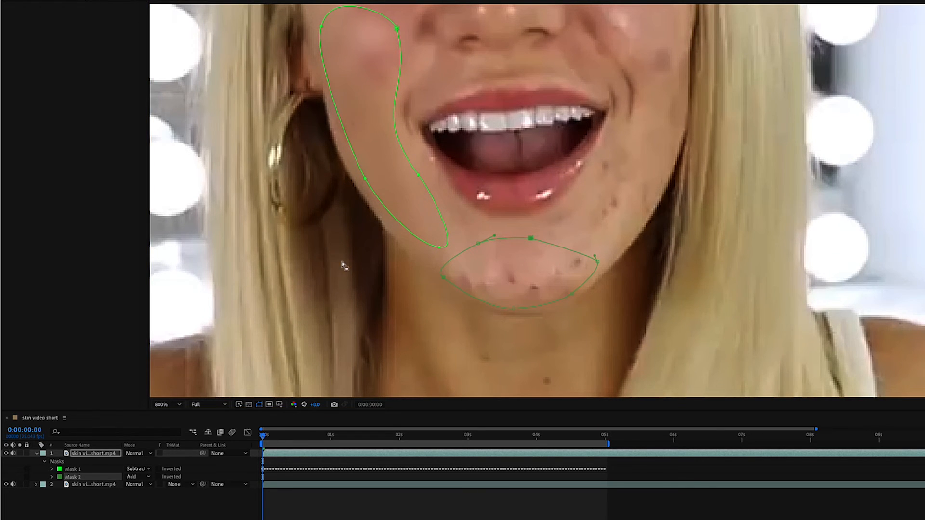
{"action": "left_click_drag", "start_coordinate": [442, 279], "coordinate": [462, 250]}
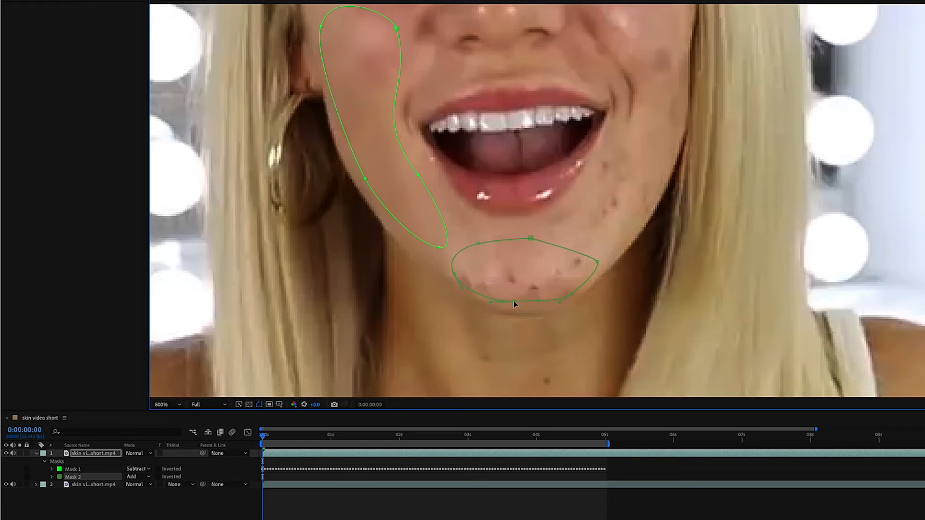
{"action": "left_click_drag", "start_coordinate": [512, 302], "coordinate": [515, 302]}
{"action": "mouse_move", "coordinate": [593, 254]}
{"action": "left_mouse_down"}
{"action": "mouse_move", "coordinate": [593, 241]}
{"action": "mouse_move", "coordinate": [593, 264]}
{"action": "left_mouse_up"}
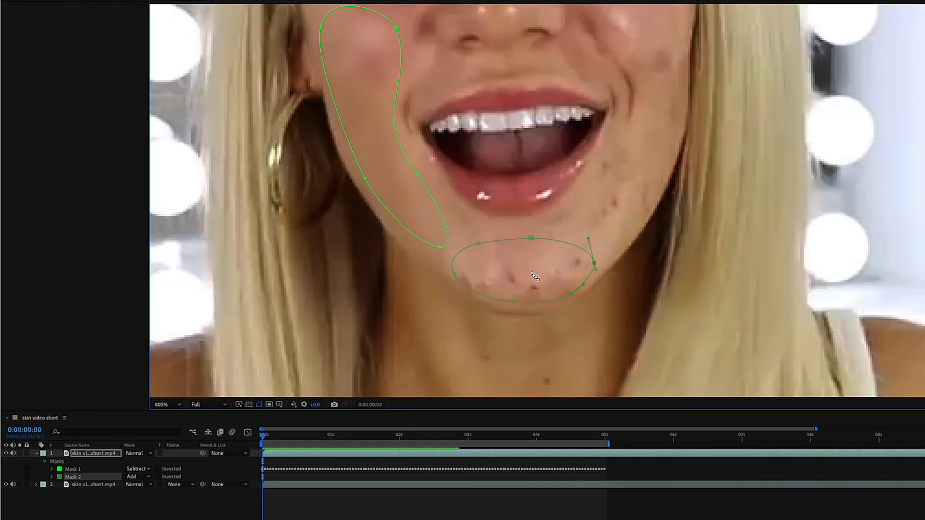
Change the chin mask's color to blue and select the cheek mask.
{"action": "left_click", "coordinate": [59, 476]}
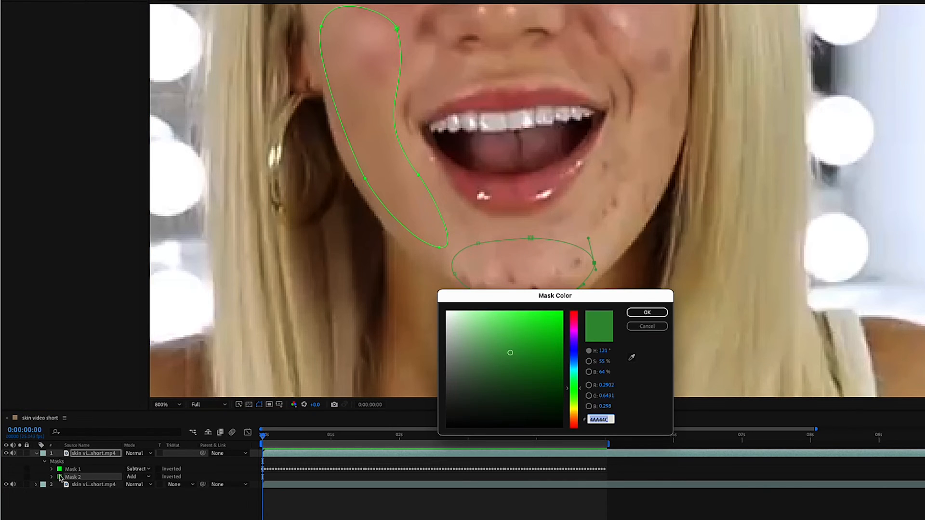
{"action": "left_click", "coordinate": [574, 352]}
{"action": "left_click", "coordinate": [647, 313]}
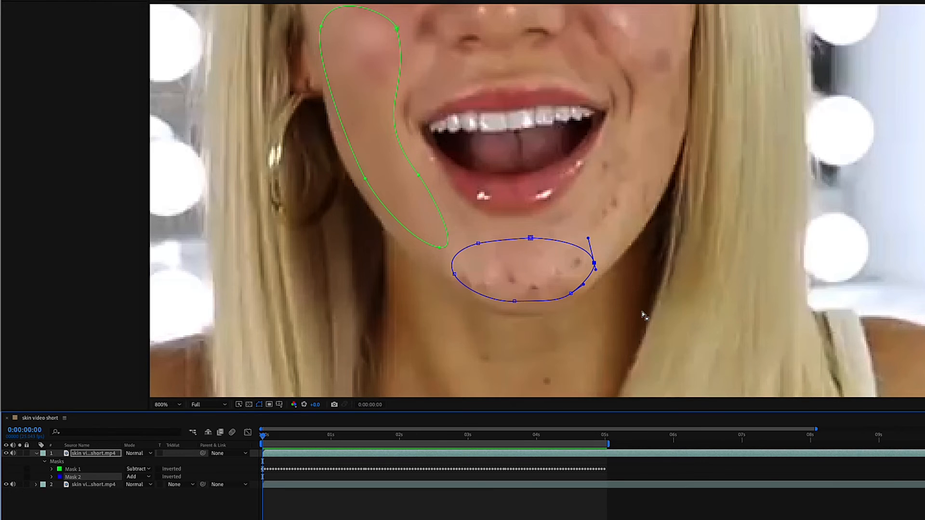
{"action": "left_click", "coordinate": [79, 471]}
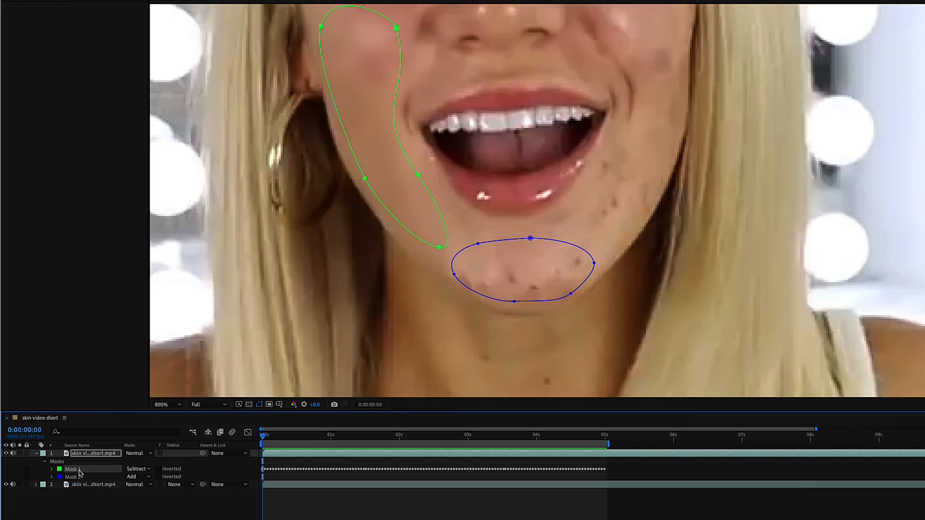
Rename the cheek mask to "l chk" and the chin mask to "chin".
{"action": "key", "text": "Return"}
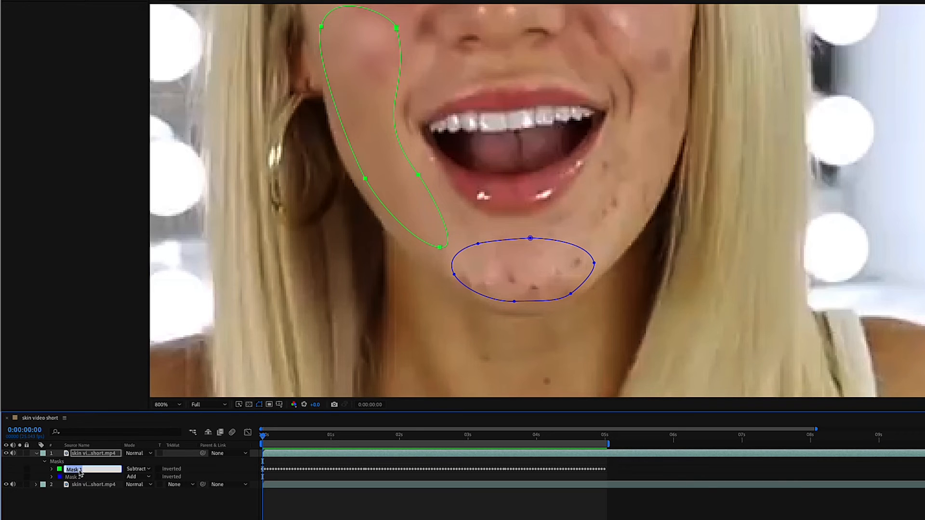
{"action": "key", "text": "BackSpace"}
{"action": "key", "text": "BackSpace"}
{"action": "key", "text": "BackSpace"}
{"action": "left_click", "coordinate": [69, 477]}
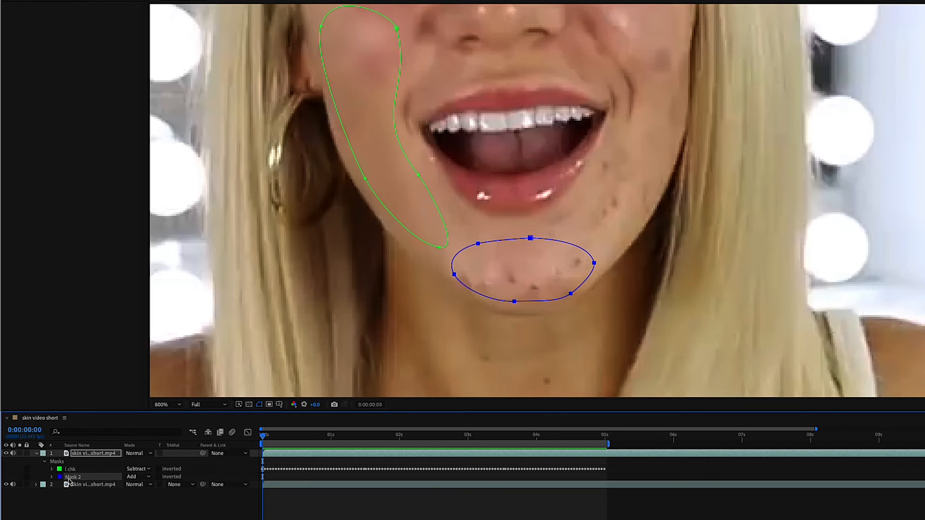
{"action": "key", "text": "Return"}
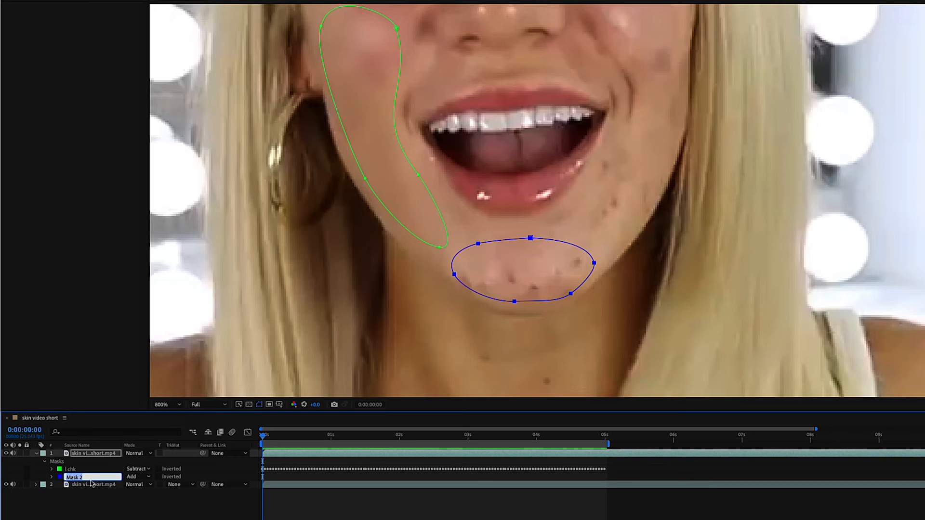
{"action": "type", "text": "chin"}
{"action": "left_click", "coordinate": [115, 501]}
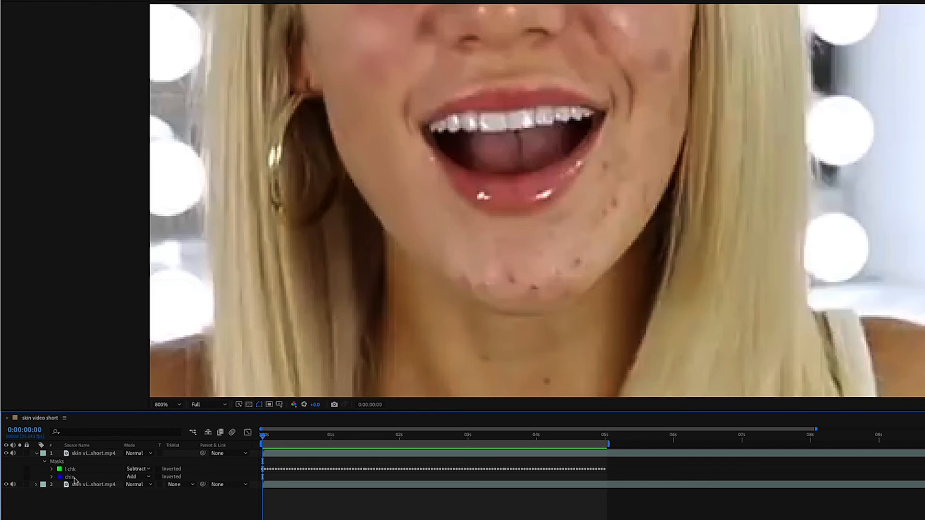
Set the chin mask's mode to Subtract to reveal the blurred duplicate beneath it.
{"action": "left_click", "coordinate": [70, 478]}
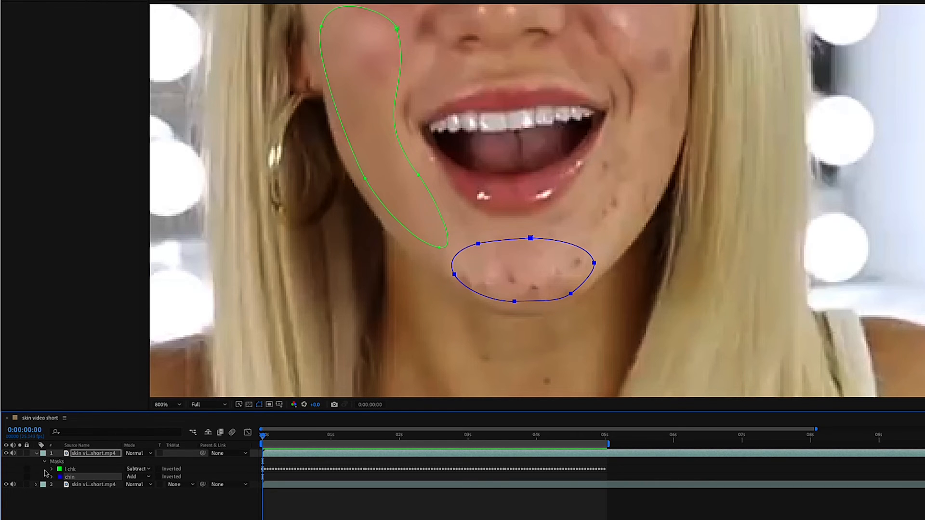
{"action": "left_click", "coordinate": [140, 477]}
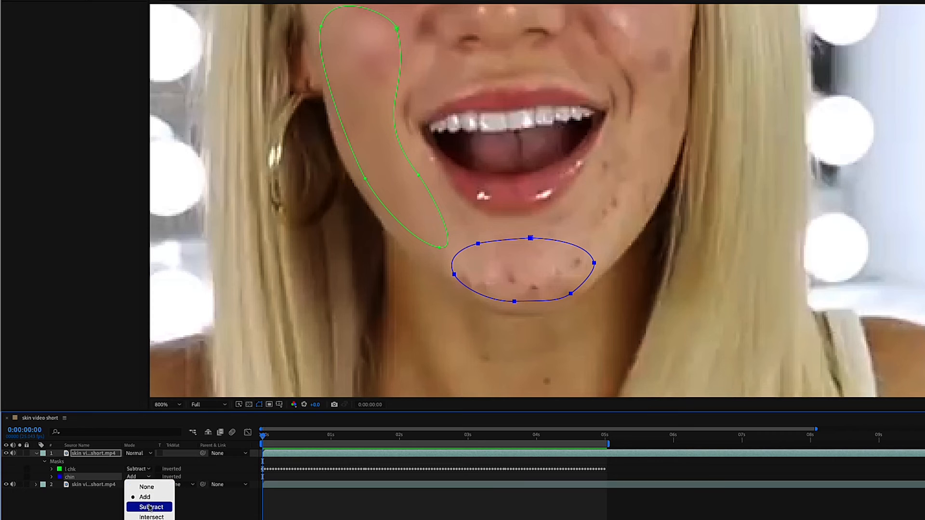
{"action": "left_click", "coordinate": [150, 507]}
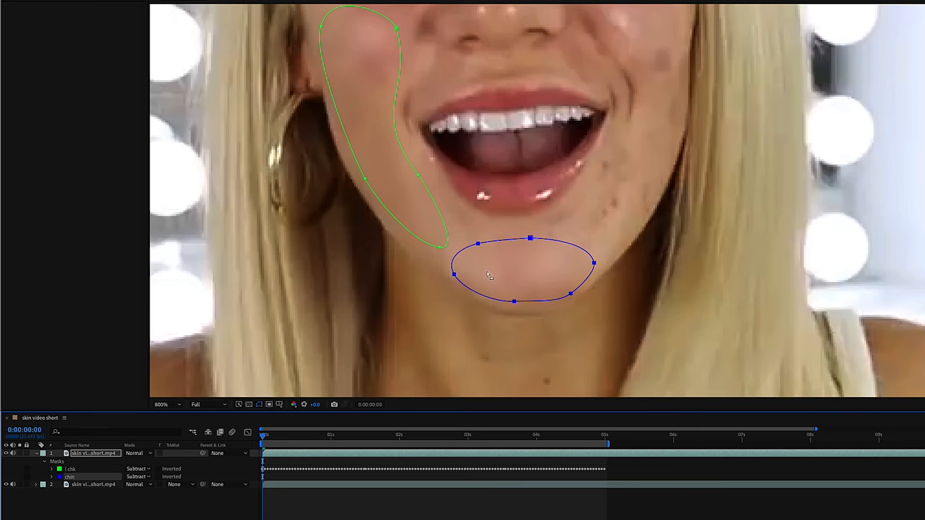
Enable Mask Path keyframing for the chin mask at 0:00:00:00 and open Track Mask for it.
{"action": "left_click", "coordinate": [52, 477]}
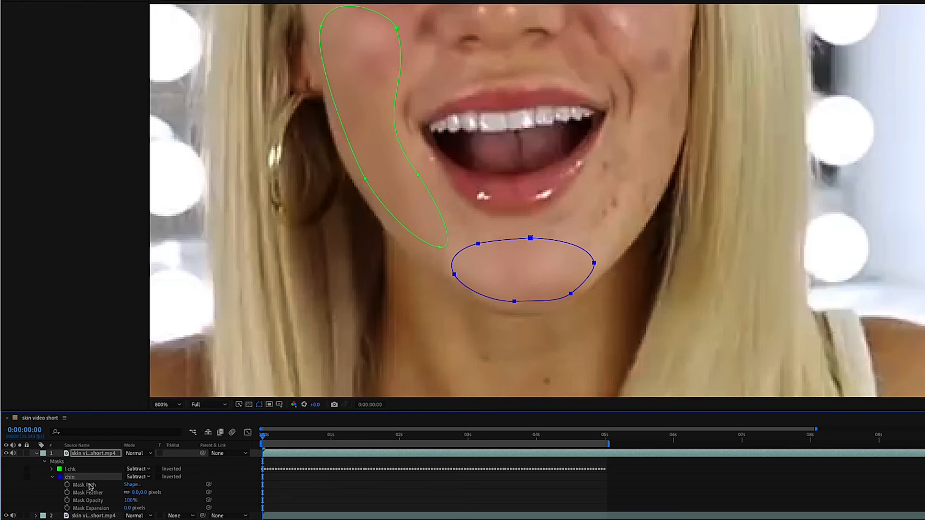
{"action": "left_click", "coordinate": [67, 485]}
{"action": "right_click", "coordinate": [92, 485]}
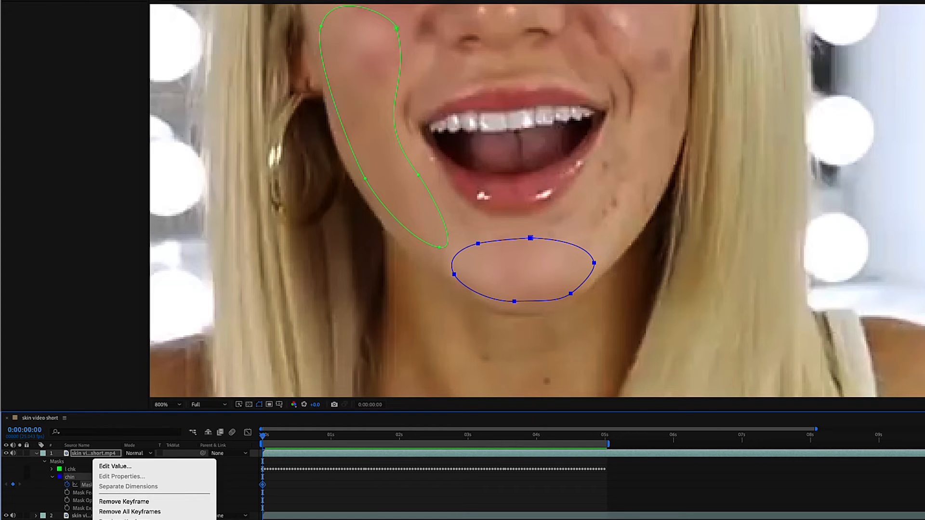
{"action": "key", "text": "Escape"}
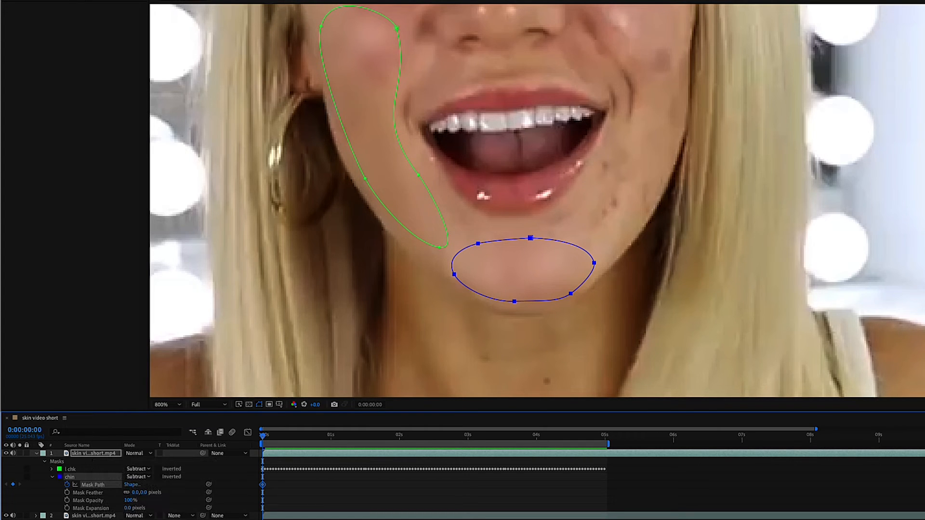
{"action": "key", "text": "super+shift+a"}
{"action": "left_click", "coordinate": [92, 476]}
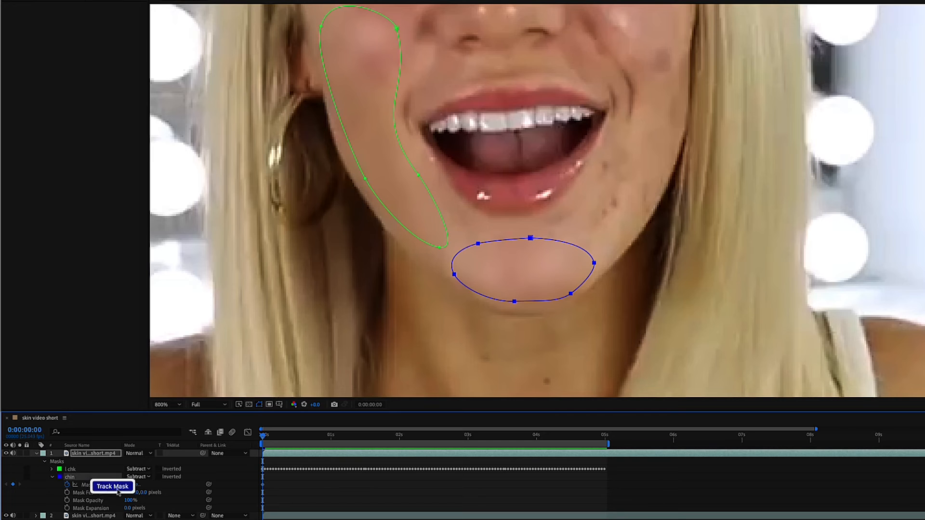
{"action": "left_click", "coordinate": [109, 487]}
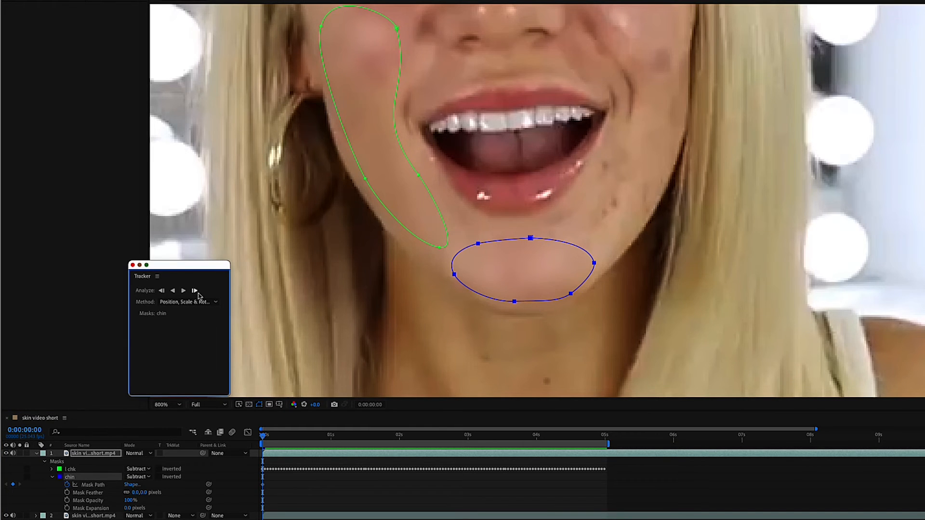
Track the chin mask forward with Face Tracking (Detailed Features), using 0:00:00:00 as the rest pose.
{"action": "left_click", "coordinate": [211, 304]}
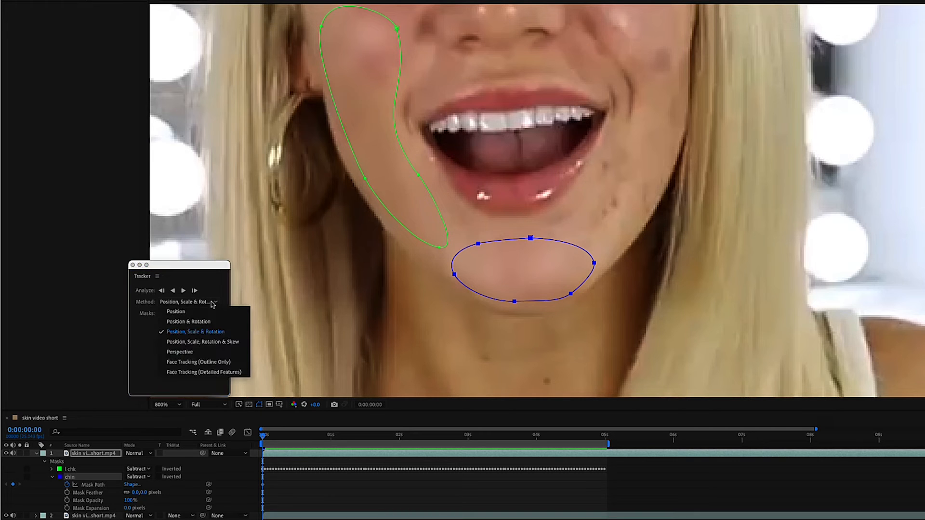
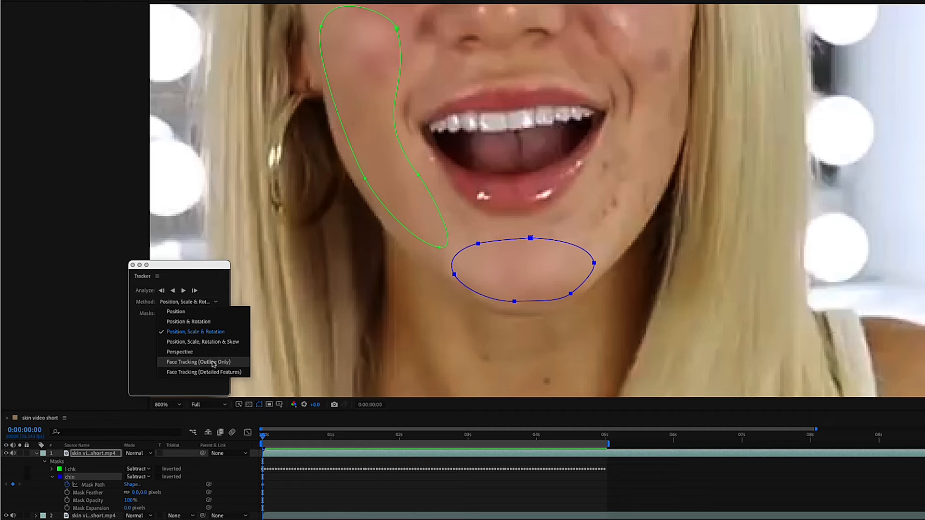
{"action": "left_click", "coordinate": [177, 372]}
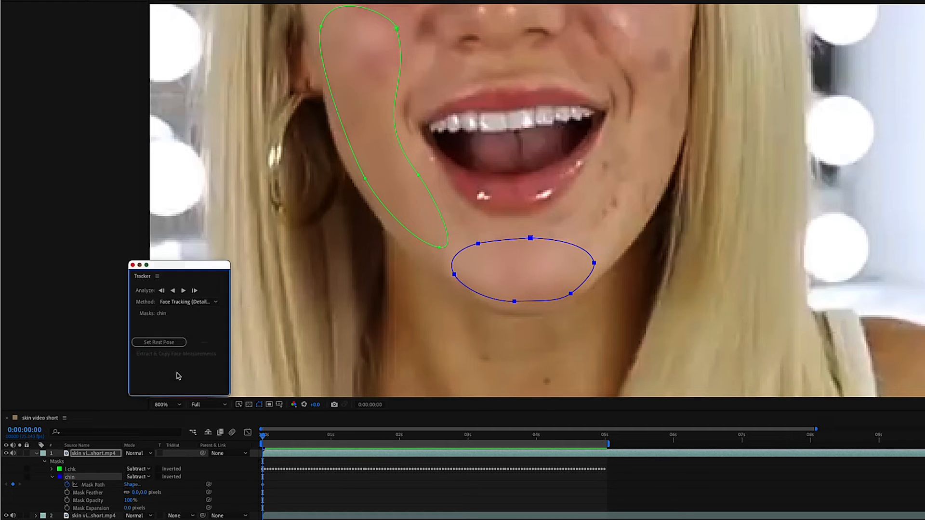
{"action": "left_click", "coordinate": [164, 343]}
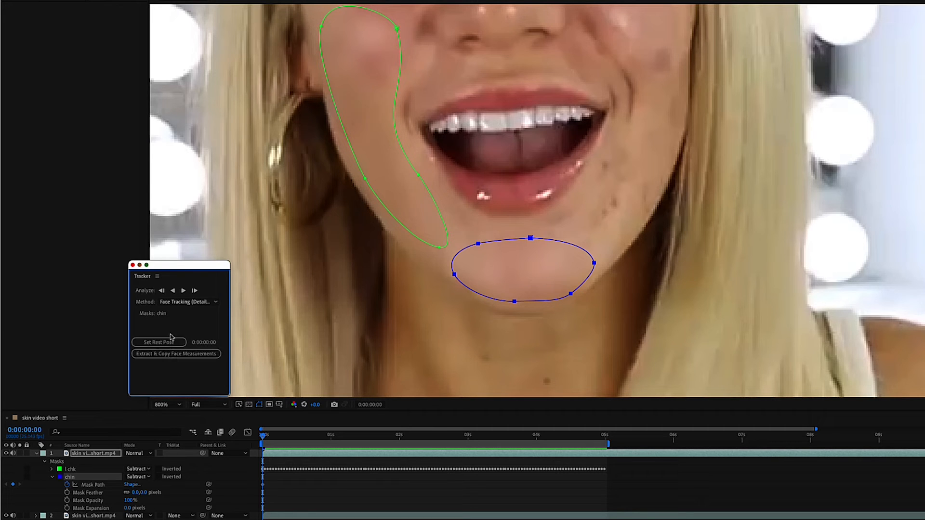
{"action": "left_click", "coordinate": [183, 291]}
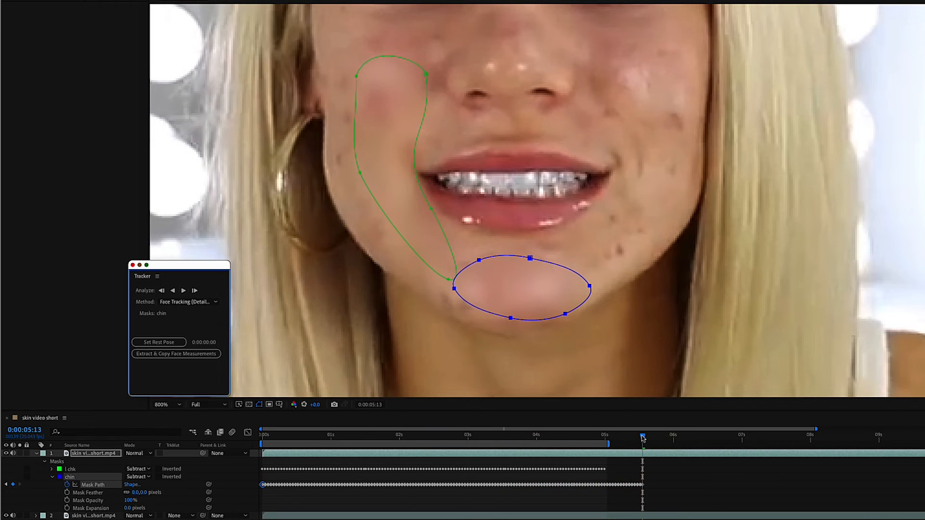
Check the tracked chin mask frame by frame and pull its right and lower-right points inward onto the chin at 0:00:01:06.
{"action": "left_click_drag", "start_coordinate": [642, 437], "coordinate": [323, 444]}
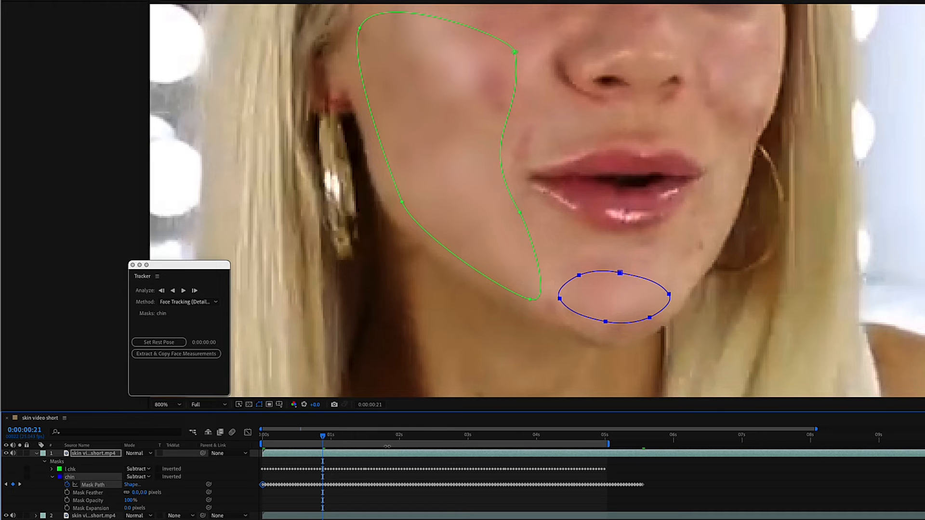
{"action": "left_click_drag", "start_coordinate": [324, 437], "coordinate": [351, 441]}
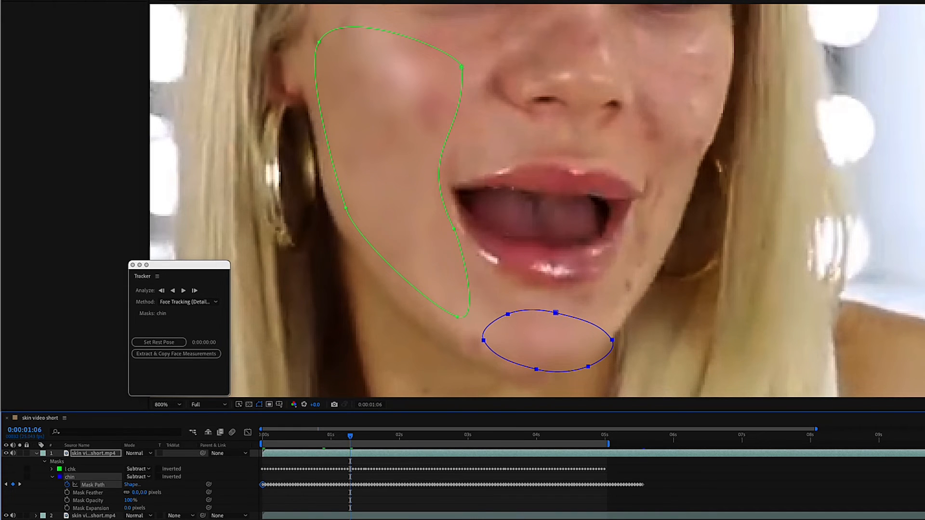
{"action": "key", "text": "Page_Up"}
{"action": "key", "text": "Page_Down"}
{"action": "key", "text": "Page_Up"}
{"action": "key", "text": "Page_Down"}
{"action": "left_click", "coordinate": [588, 369]}
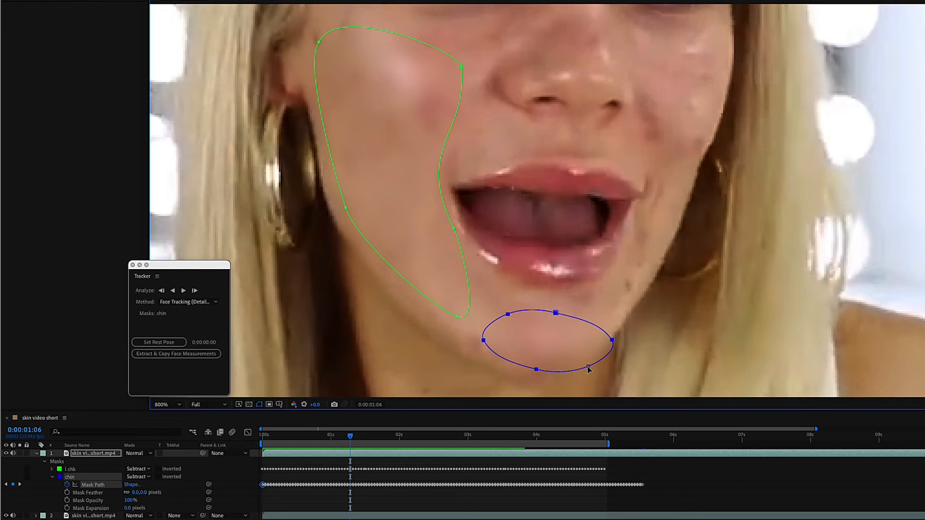
{"action": "left_click_drag", "start_coordinate": [589, 368], "coordinate": [592, 329]}
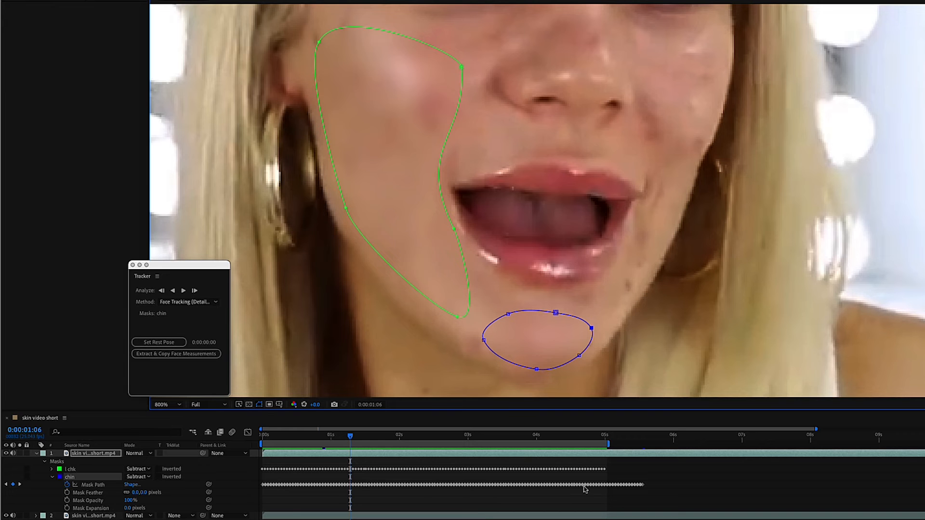
Retrack the chin mask forward from 0:00:01:06 to about 0:00:05:07 and set its feather to 15 pixels.
{"action": "left_click", "coordinate": [183, 291]}
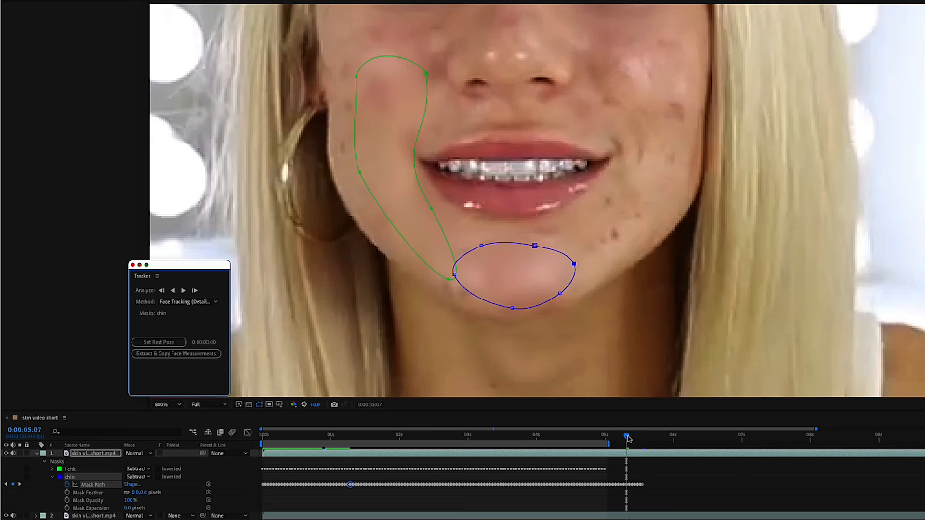
{"action": "left_click_drag", "start_coordinate": [627, 437], "coordinate": [262, 433]}
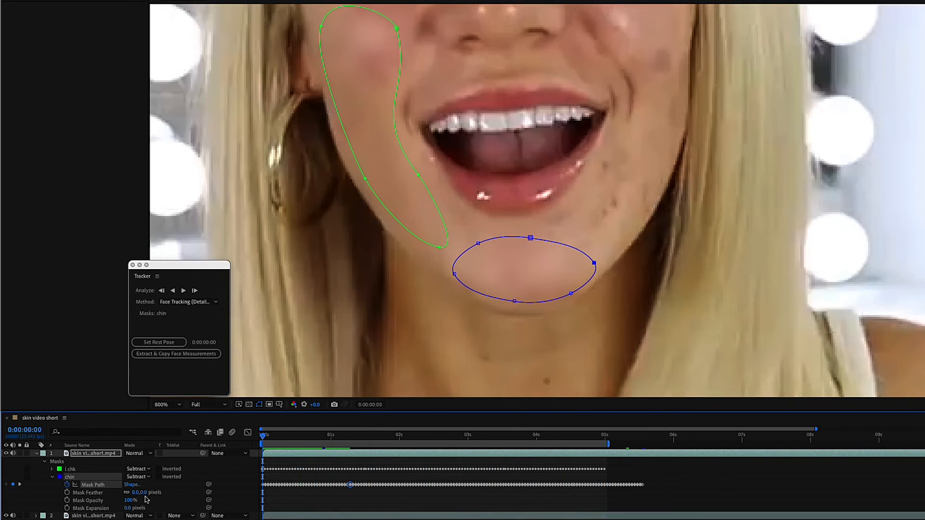
{"action": "left_click_drag", "start_coordinate": [135, 493], "coordinate": [146, 497]}
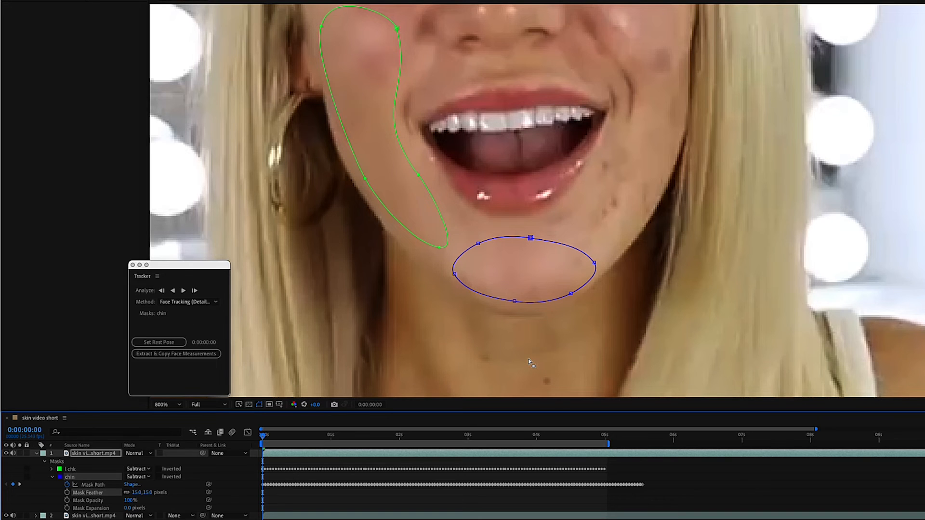
Deselect the masks and play back the full frame to examine the smoothed cheek and chin.
{"action": "scroll", "coordinate": [530, 362], "scroll_direction": "down", "scroll_amount": 2}
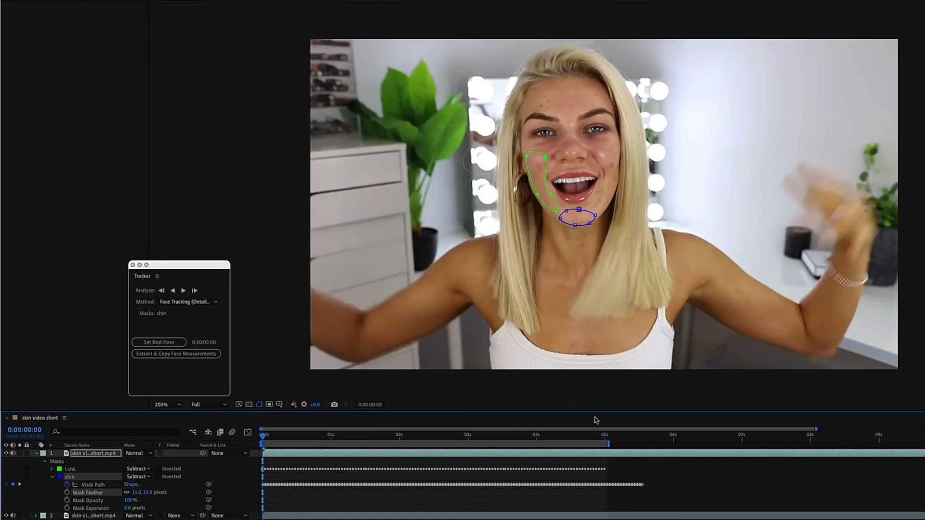
{"action": "key", "text": "super+shift+a"}
{"action": "key", "text": "space"}
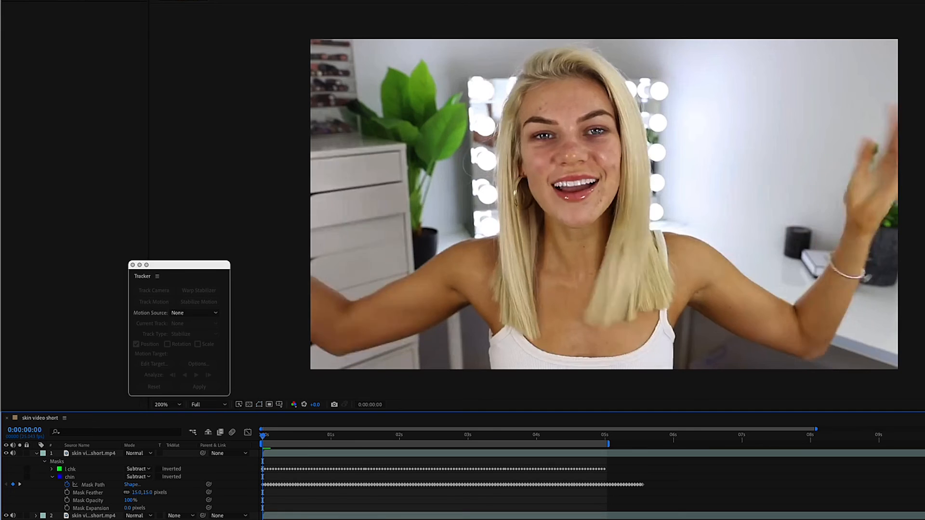
{"action": "key", "text": "space"}
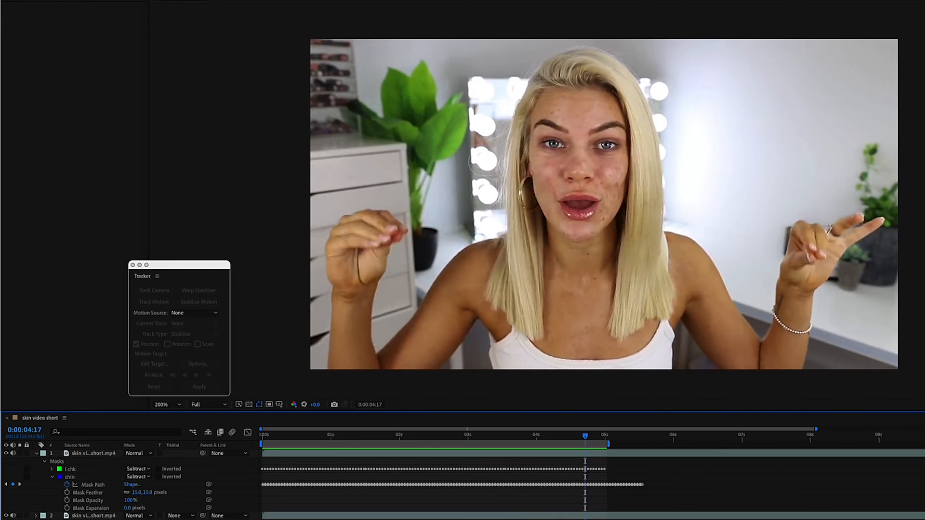
{"action": "key", "text": "space"}
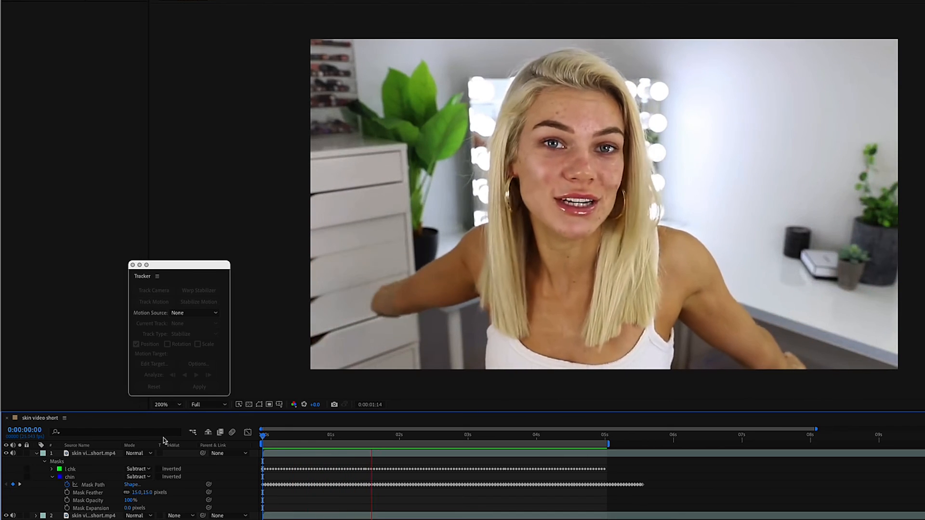
{"action": "key", "text": "space"}
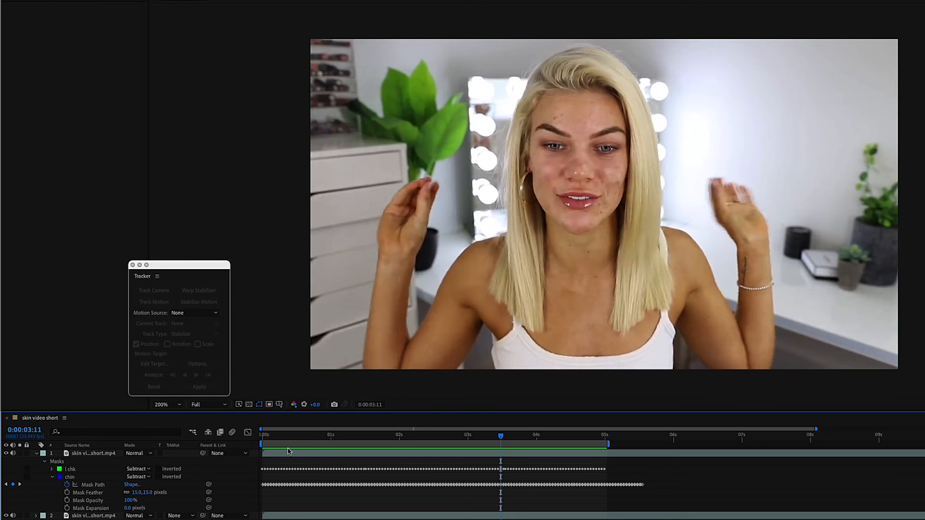
At 0:00:02:00, set the chin mask's feather to 5 pixels and its expansion to 5 pixels.
{"action": "left_click", "coordinate": [403, 438]}
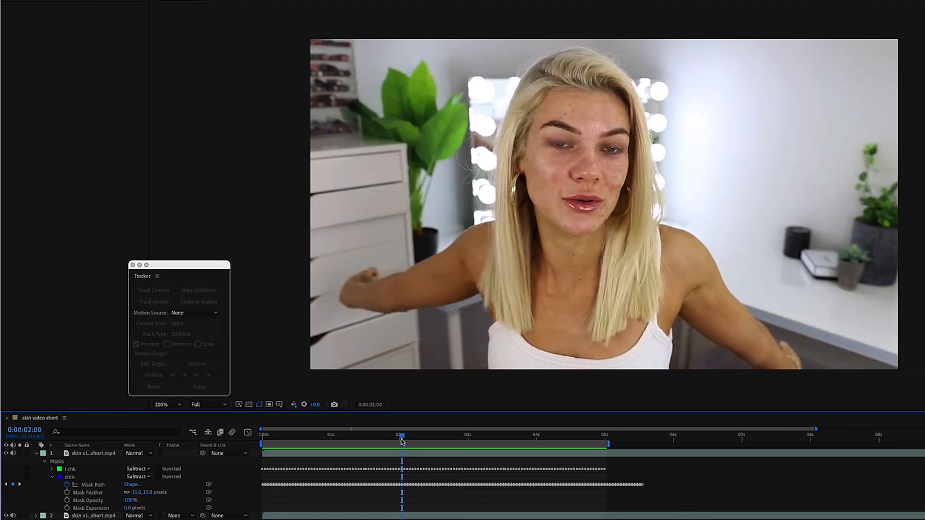
{"action": "left_click", "coordinate": [77, 476]}
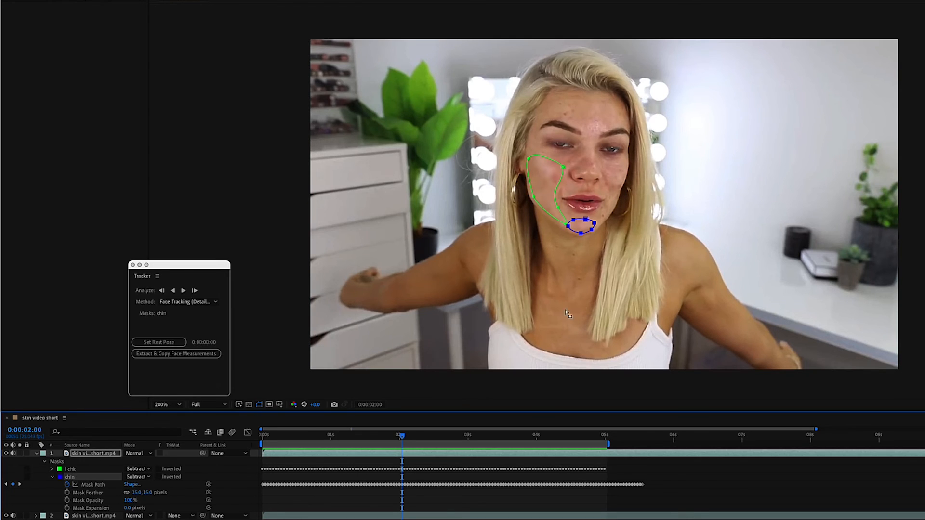
{"action": "scroll", "coordinate": [583, 308], "scroll_direction": "up", "scroll_amount": 2}
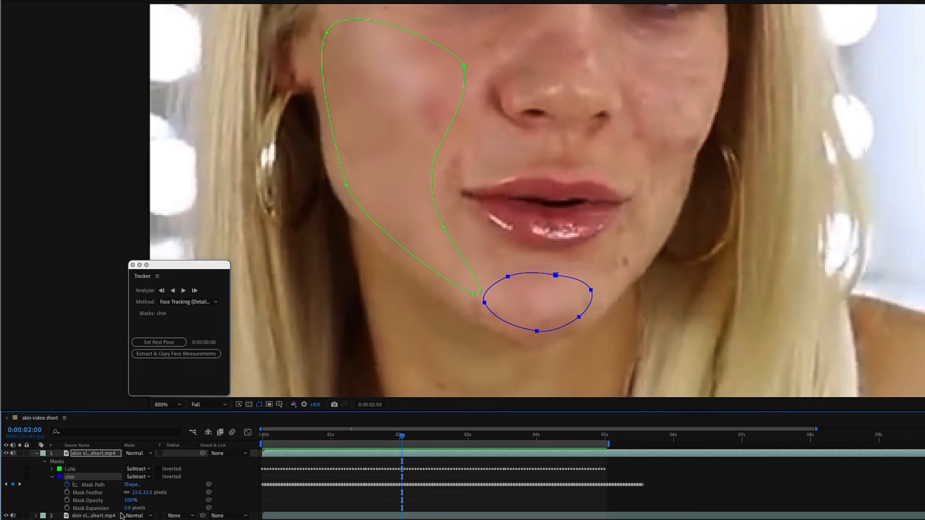
{"action": "left_click_drag", "start_coordinate": [127, 507], "coordinate": [132, 507]}
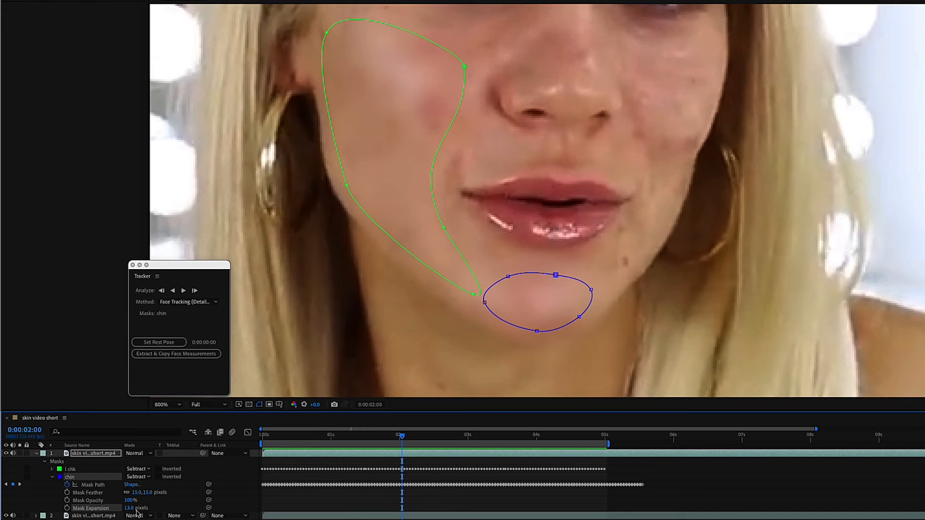
{"action": "left_click_drag", "start_coordinate": [134, 492], "coordinate": [129, 492]}
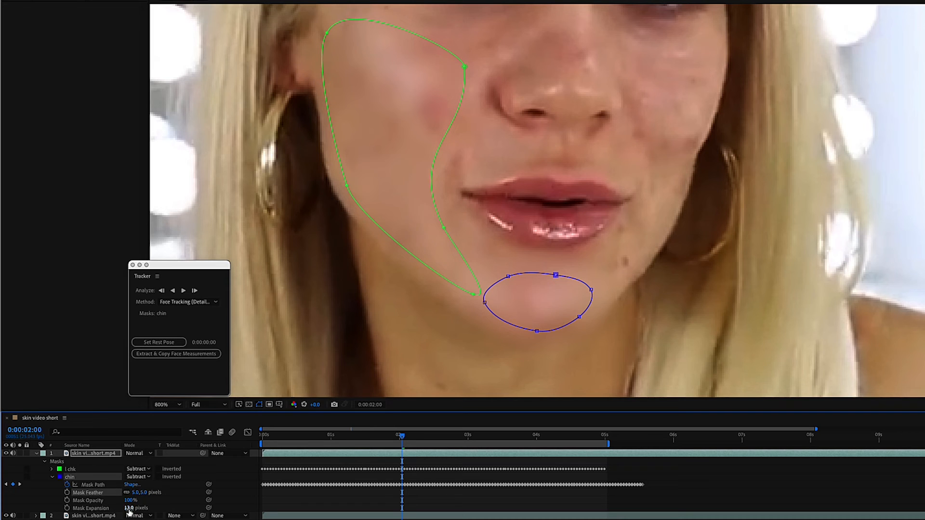
{"action": "left_click_drag", "start_coordinate": [127, 508], "coordinate": [126, 511]}
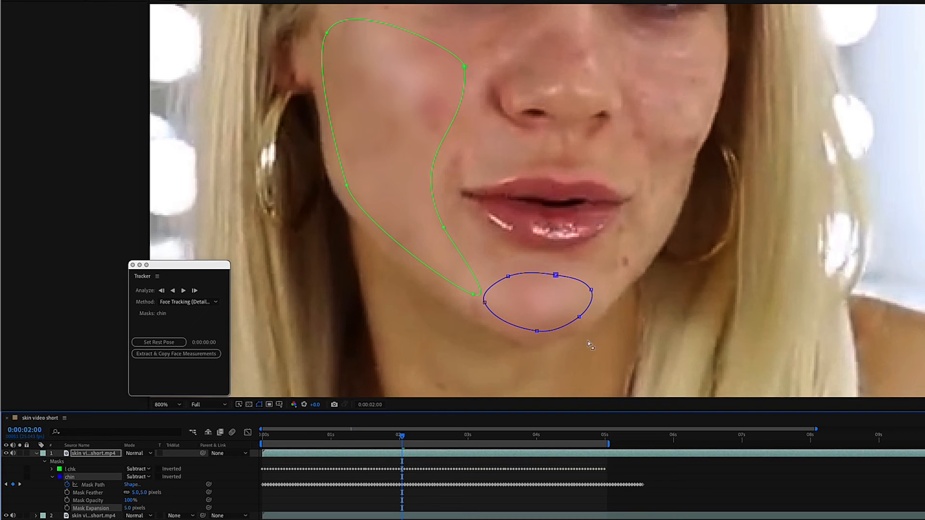
Return to 0:00:00:00 and draw a closed mask around the blemishes on the right cheek, from the cheekbone down to beside the chin.
{"action": "left_click_drag", "start_coordinate": [407, 444], "coordinate": [605, 466]}
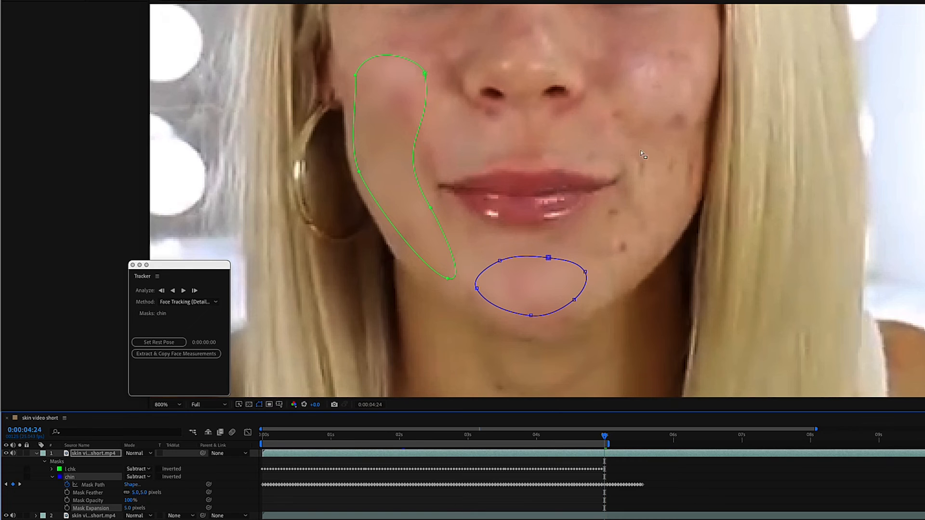
{"action": "key", "text": "Home"}
{"action": "left_click_drag", "start_coordinate": [638, 203], "coordinate": [647, 327]}
{"action": "key", "text": "g"}
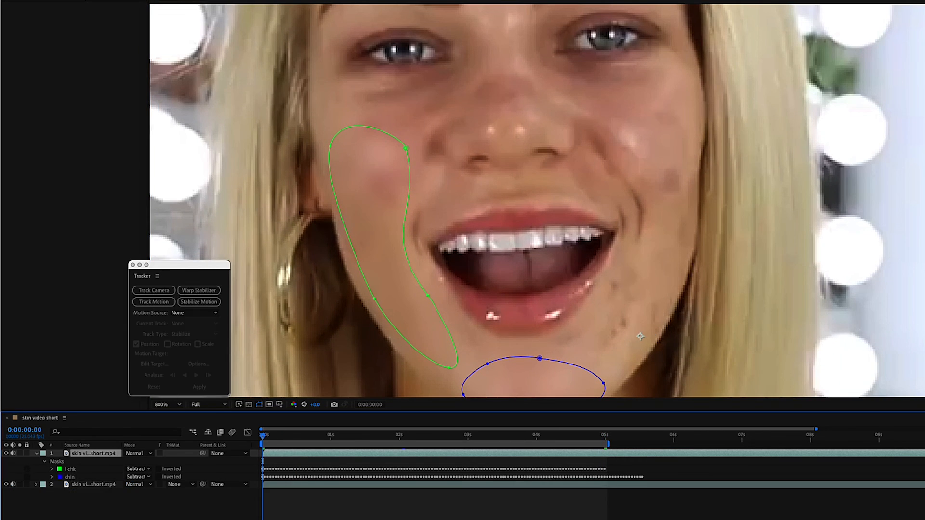
{"action": "left_click_drag", "start_coordinate": [674, 153], "coordinate": [689, 164]}
{"action": "left_click", "coordinate": [656, 164]}
{"action": "left_click", "coordinate": [654, 202]}
{"action": "left_click", "coordinate": [644, 248]}
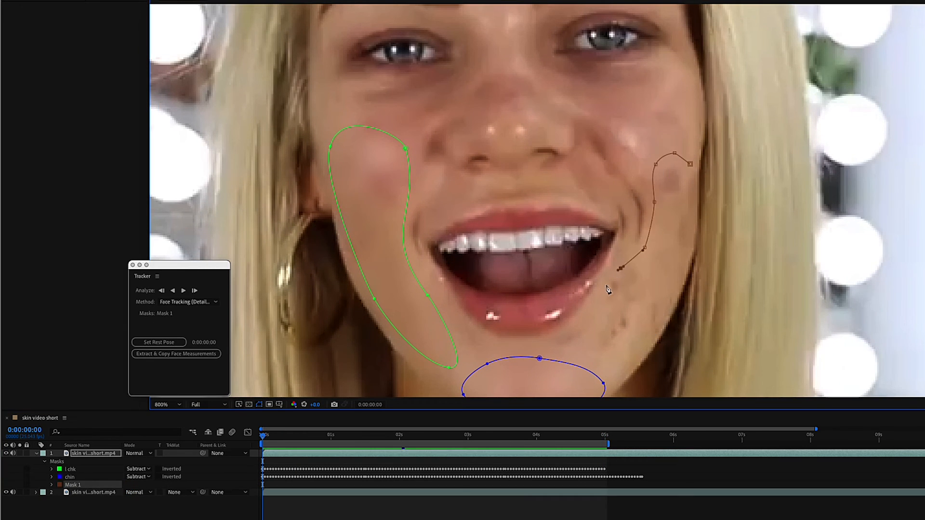
{"action": "left_click", "coordinate": [604, 287]}
{"action": "left_click", "coordinate": [593, 357]}
{"action": "left_click", "coordinate": [659, 316]}
{"action": "left_click", "coordinate": [686, 233]}
{"action": "left_click", "coordinate": [689, 164]}
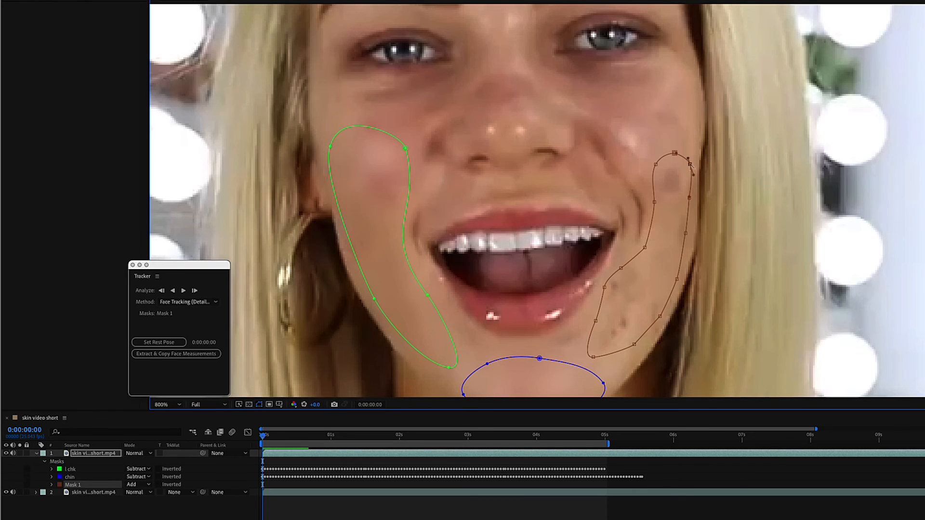
Remove surplus points from the right cheek mask's outer edge and bend that edge to follow the jawline.
{"action": "left_click", "coordinate": [689, 164], "text": "alt"}
{"action": "left_click", "coordinate": [685, 233], "text": "alt"}
{"action": "key", "text": "Delete"}
{"action": "left_click", "coordinate": [676, 279]}
{"action": "key", "text": "Delete"}
{"action": "left_click", "coordinate": [659, 316]}
{"action": "key", "text": "Delete"}
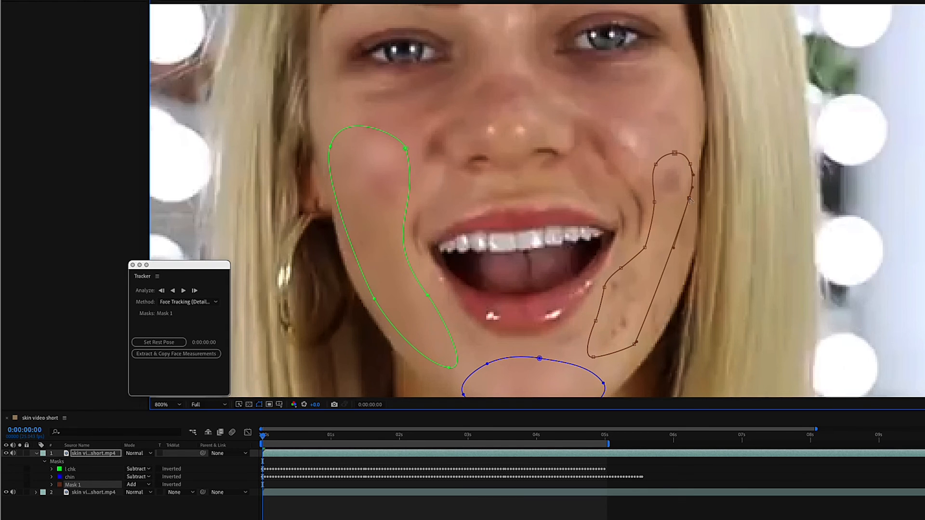
{"action": "left_click", "coordinate": [689, 198]}
{"action": "left_click_drag", "start_coordinate": [688, 210], "coordinate": [685, 250]}
{"action": "left_click_drag", "start_coordinate": [637, 342], "coordinate": [651, 335]}
Delete surplus points along the right cheek mask's inner edge and smooth its curve down to the lower tip.
{"action": "left_click", "coordinate": [596, 320], "text": "super"}
{"action": "left_click", "coordinate": [621, 268], "text": "super"}
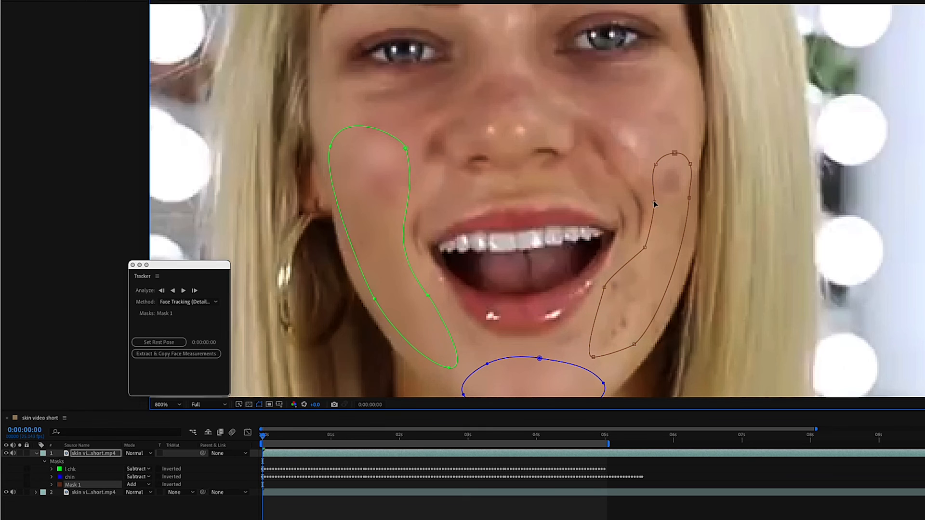
{"action": "left_click", "coordinate": [654, 202], "text": "super"}
{"action": "left_click", "coordinate": [656, 164]}
{"action": "left_click_drag", "start_coordinate": [656, 177], "coordinate": [660, 198]}
{"action": "left_click", "coordinate": [604, 287]}
{"action": "left_click_drag", "start_coordinate": [602, 291], "coordinate": [594, 304]}
{"action": "left_click_drag", "start_coordinate": [593, 357], "coordinate": [598, 358]}
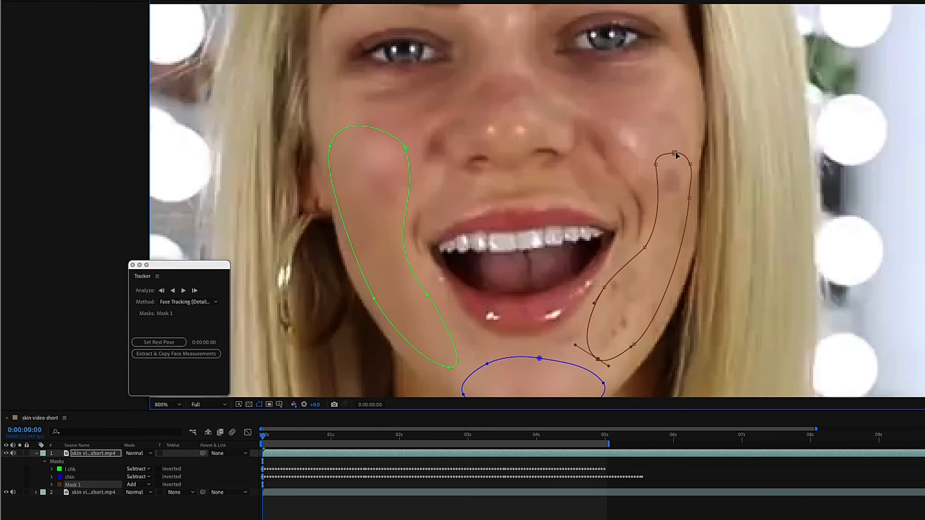
Simplify the right cheek mask's upper end to one rounded point and reshape the lower inner curve with fewer points.
{"action": "left_click", "coordinate": [674, 152], "text": "super"}
{"action": "left_click", "coordinate": [690, 164], "text": "super"}
{"action": "left_click", "coordinate": [656, 165]}
{"action": "left_click_drag", "start_coordinate": [656, 165], "coordinate": [669, 158]}
{"action": "left_click_drag", "start_coordinate": [674, 198], "coordinate": [690, 157]}
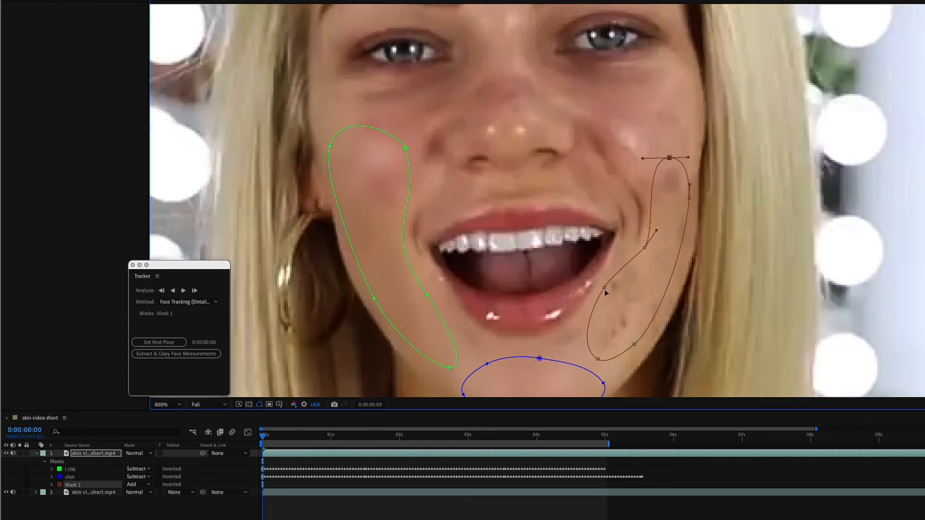
{"action": "left_click", "coordinate": [604, 288], "text": "super"}
{"action": "left_click", "coordinate": [598, 358]}
{"action": "left_click_drag", "start_coordinate": [588, 350], "coordinate": [577, 287]}
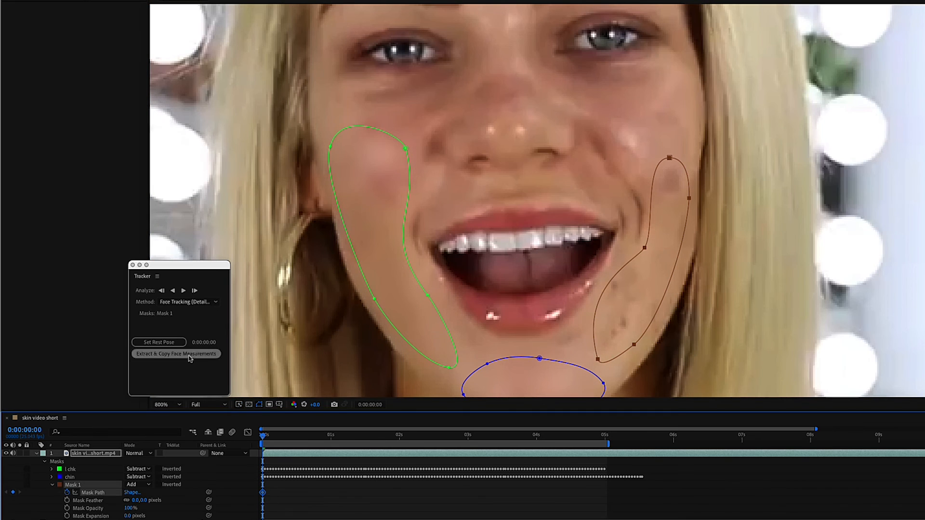
{"action": "left_click", "coordinate": [183, 290]}
{"action": "left_click_drag", "start_coordinate": [778, 296], "coordinate": [778, 194]}
{"action": "key", "text": "super+z"}
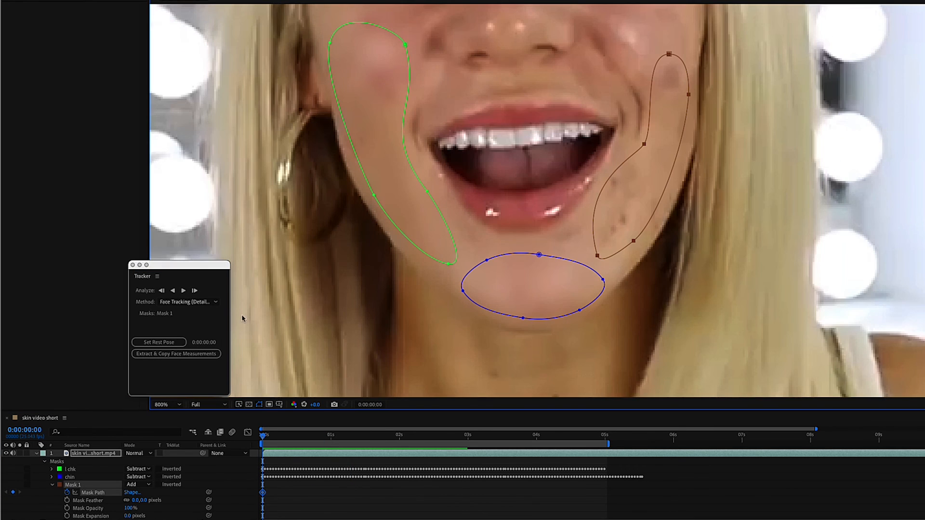
Track the right cheek mask forward frame by frame to 0:00:00:04 and move its lower points back over the blemishes near the jaw.
{"action": "left_click", "coordinate": [195, 291]}
{"action": "left_click", "coordinate": [195, 291]}
{"action": "left_click", "coordinate": [194, 290]}
{"action": "left_click", "coordinate": [195, 291]}
{"action": "left_click_drag", "start_coordinate": [636, 248], "coordinate": [657, 232]}
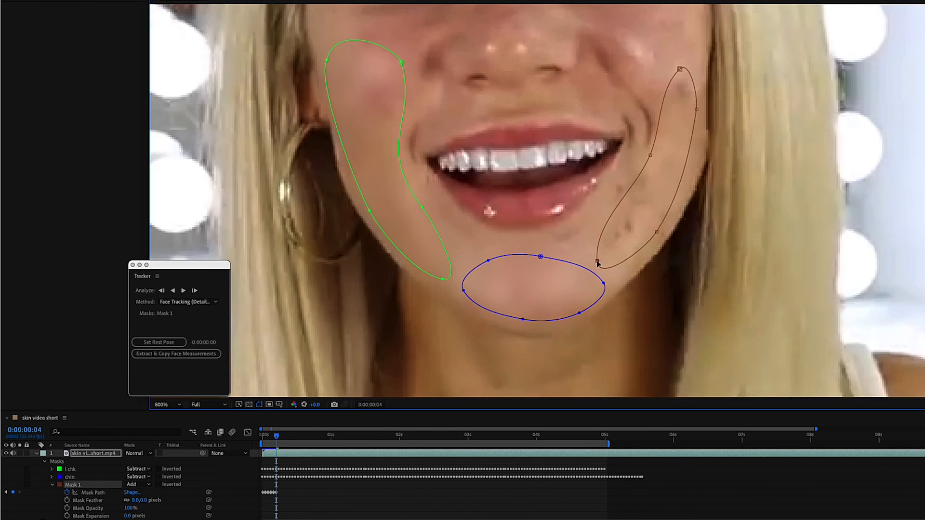
{"action": "mouse_move", "coordinate": [598, 261]}
{"action": "left_mouse_down"}
{"action": "mouse_move", "coordinate": [590, 245]}
{"action": "mouse_move", "coordinate": [594, 259]}
{"action": "left_mouse_up"}
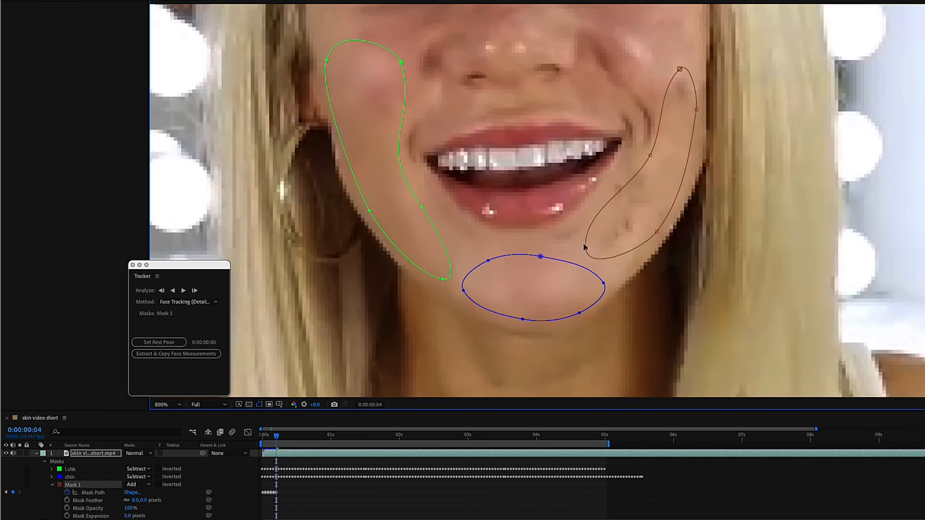
{"action": "double_click", "coordinate": [602, 260]}
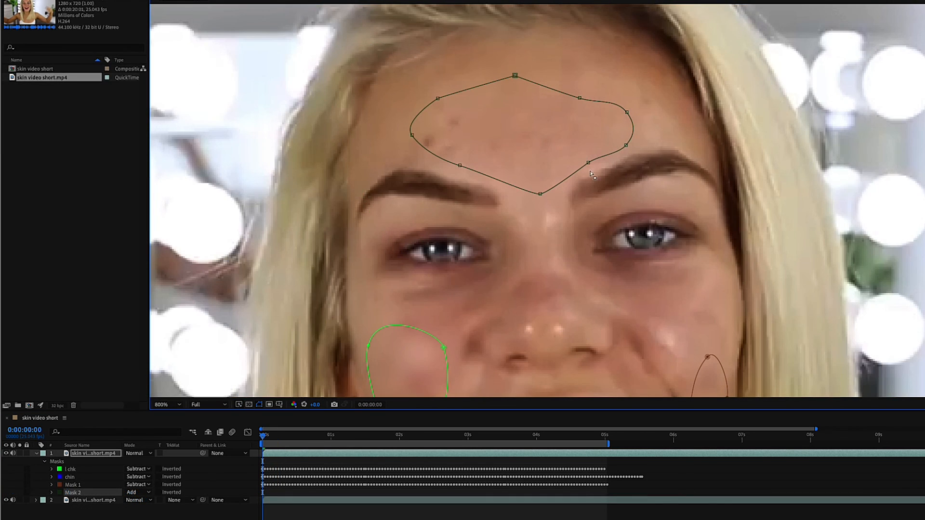
Delete surplus points from the forehead mask and reposition its lowest point between the brows and its outer corner.
{"action": "left_click", "coordinate": [588, 162]}
{"action": "left_click", "coordinate": [580, 98]}
{"action": "left_click", "coordinate": [460, 165]}
{"action": "left_click_drag", "start_coordinate": [540, 194], "coordinate": [568, 193]}
{"action": "left_click_drag", "start_coordinate": [540, 194], "coordinate": [532, 187]}
{"action": "left_click_drag", "start_coordinate": [430, 167], "coordinate": [492, 161]}
{"action": "left_click_drag", "start_coordinate": [412, 134], "coordinate": [417, 149]}
{"action": "left_click", "coordinate": [437, 98]}
{"action": "double_click", "coordinate": [452, 116]}
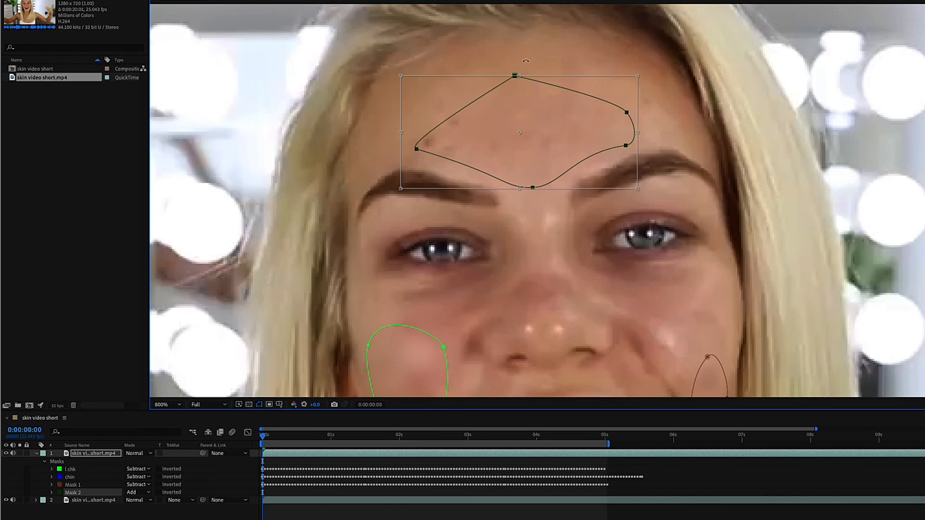
{"action": "left_click", "coordinate": [74, 231]}
{"action": "left_click", "coordinate": [585, 92]}
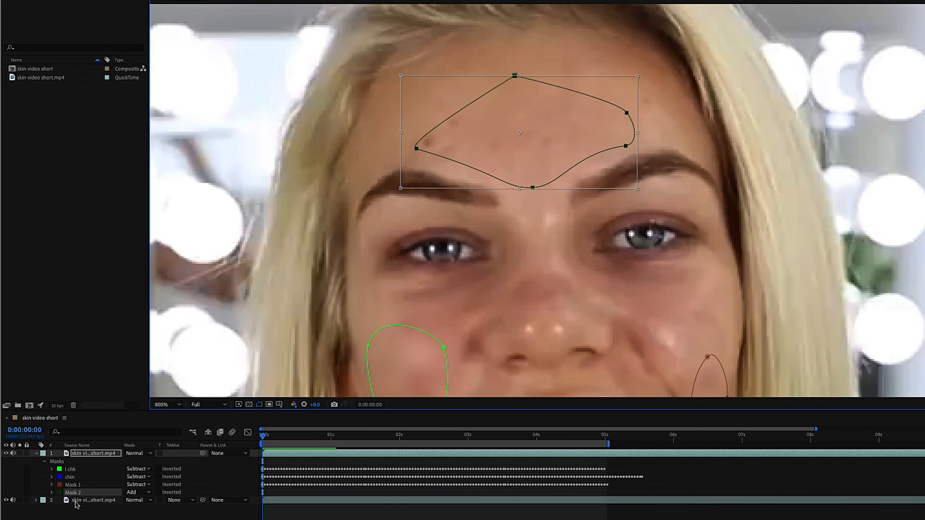
Curve the forehead mask's outline at its points and merge its two outer points above the brow into one.
{"action": "left_click", "coordinate": [416, 148]}
{"action": "left_click_drag", "start_coordinate": [423, 186], "coordinate": [471, 163]}
{"action": "left_click_drag", "start_coordinate": [598, 168], "coordinate": [570, 149]}
{"action": "left_click_drag", "start_coordinate": [555, 69], "coordinate": [560, 74]}
{"action": "left_click", "coordinate": [626, 114]}
{"action": "left_click_drag", "start_coordinate": [625, 146], "coordinate": [627, 128]}
{"action": "left_click_drag", "start_coordinate": [570, 131], "coordinate": [581, 141]}
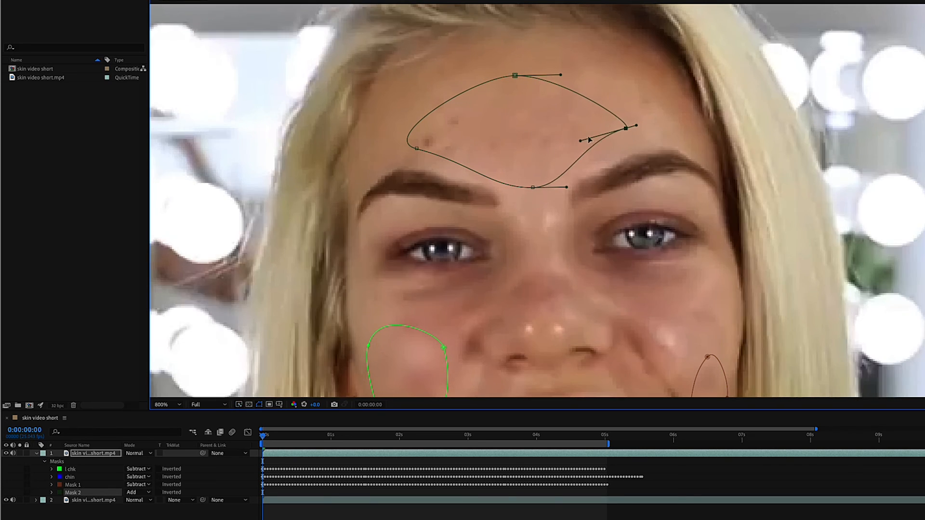
Lower the forehead mask's outer and uppermost points slightly and adjust the outer curve to balance its shape.
{"action": "left_click_drag", "start_coordinate": [637, 124], "coordinate": [670, 117]}
{"action": "left_click_drag", "start_coordinate": [626, 129], "coordinate": [627, 146]}
{"action": "left_click_drag", "start_coordinate": [515, 76], "coordinate": [514, 88]}
{"action": "left_click_drag", "start_coordinate": [532, 187], "coordinate": [530, 187]}
{"action": "left_click_drag", "start_coordinate": [514, 88], "coordinate": [518, 84]}
Set the forehead mask's mode to Subtract and its feather to 15 pixels.
{"action": "left_click", "coordinate": [138, 492]}
{"action": "left_click", "coordinate": [141, 519]}
{"action": "left_click", "coordinate": [51, 493]}
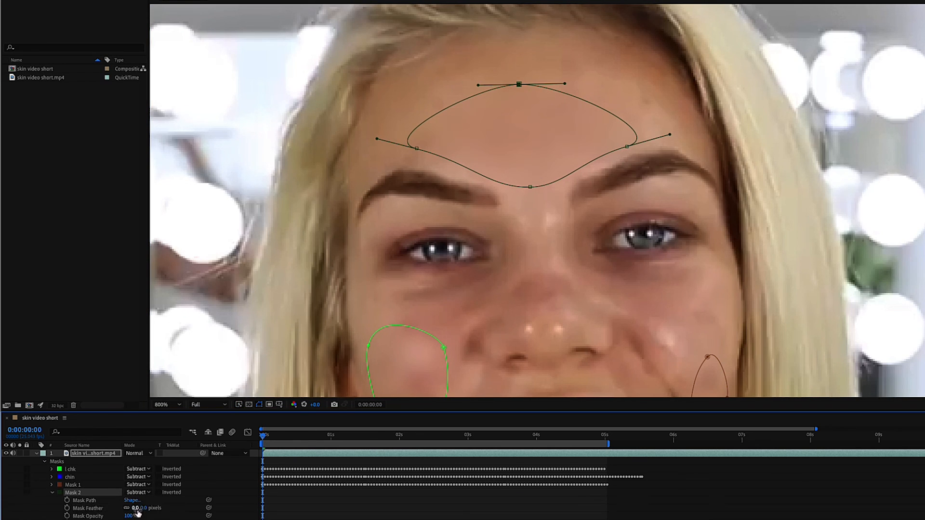
{"action": "left_click_drag", "start_coordinate": [137, 509], "coordinate": [181, 516]}
Rename the new forehead mask as forehead.
{"action": "key", "text": "super+shift+a"}
{"action": "left_click", "coordinate": [71, 492]}
{"action": "key", "text": "Return"}
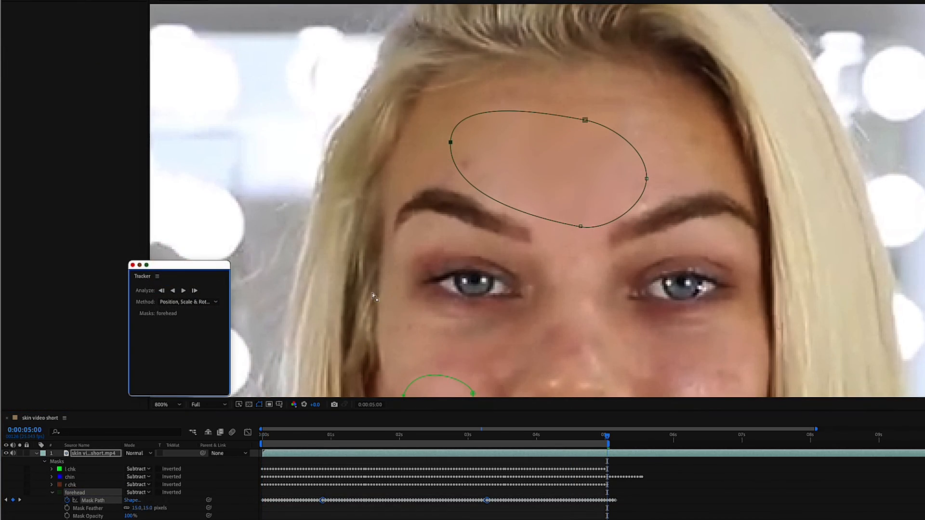
Deselect the masks, then scrub and play back the full frame to examine the smoothed cheeks, chin and forehead.
{"action": "mouse_move", "coordinate": [607, 437]}
{"action": "left_mouse_down"}
{"action": "mouse_move", "coordinate": [283, 437]}
{"action": "mouse_move", "coordinate": [602, 440]}
{"action": "left_mouse_up"}
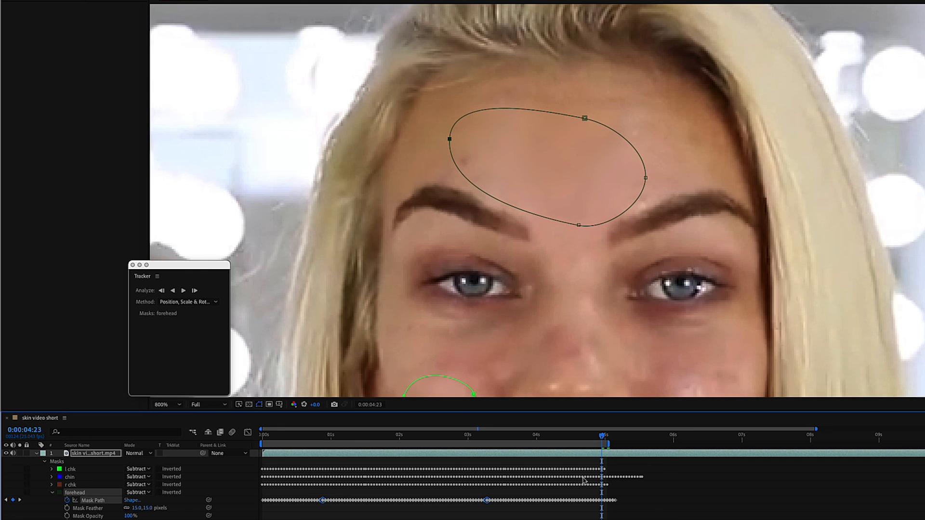
{"action": "left_click", "coordinate": [714, 511]}
{"action": "key", "text": "comma"}
{"action": "key", "text": "comma"}
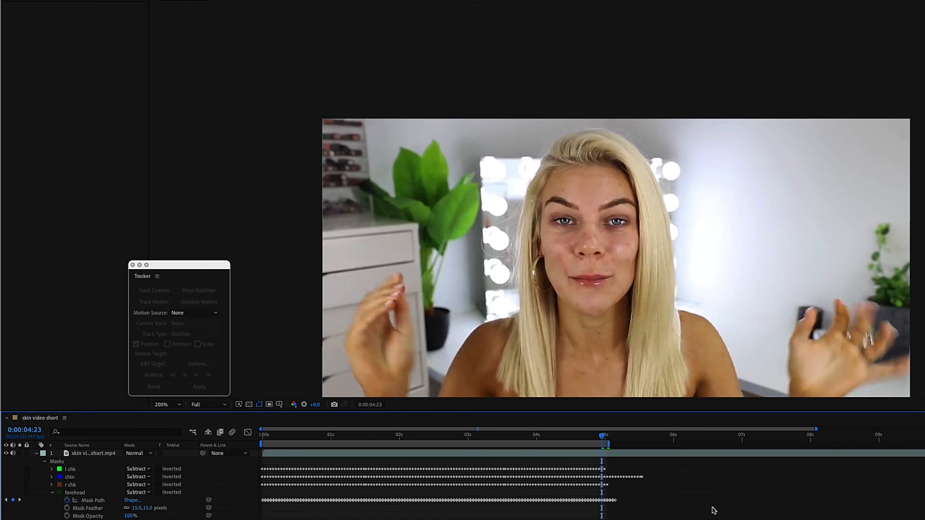
{"action": "left_click_drag", "start_coordinate": [659, 317], "coordinate": [657, 263]}
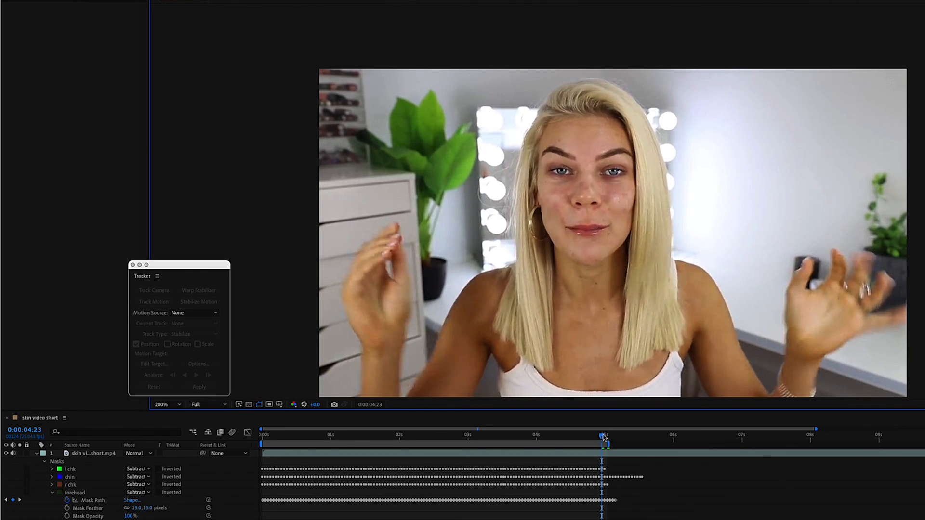
{"action": "left_click_drag", "start_coordinate": [603, 436], "coordinate": [273, 434]}
{"action": "left_click_drag", "start_coordinate": [273, 435], "coordinate": [261, 435]}
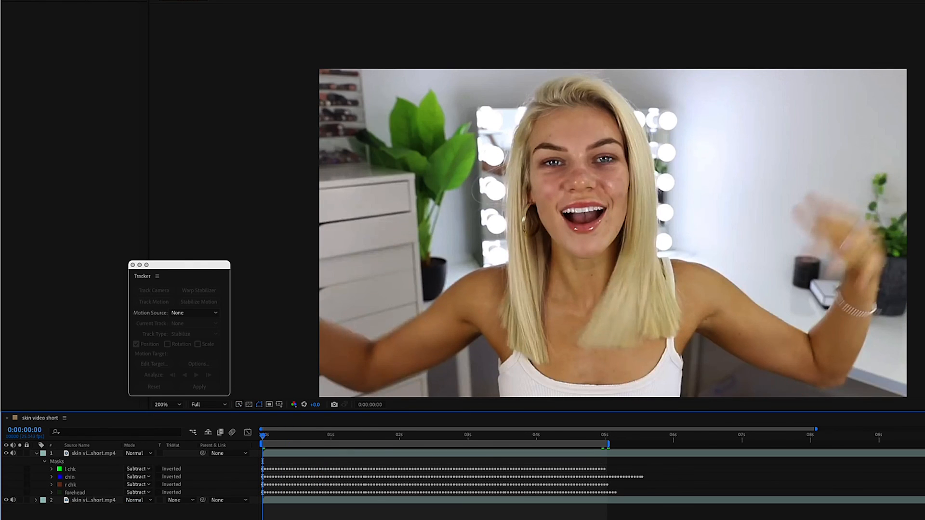
{"action": "left_click", "coordinate": [98, 454]}
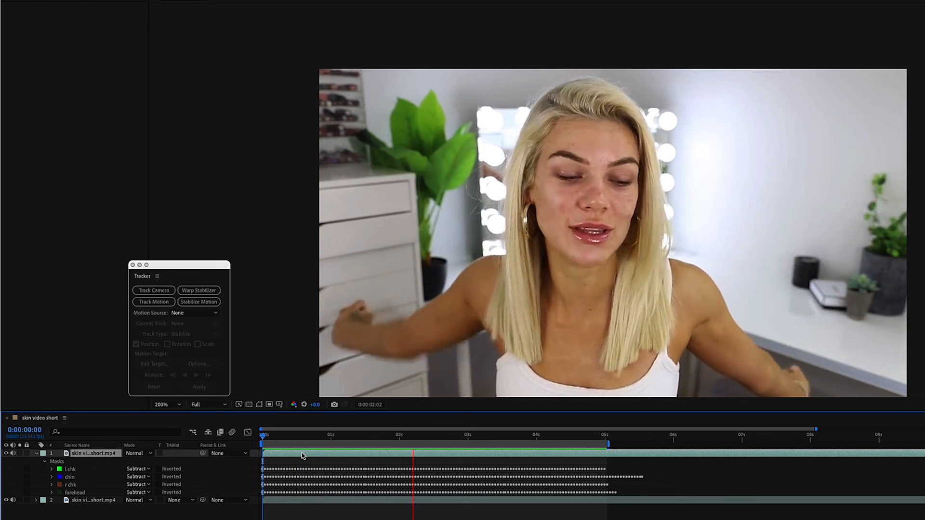
{"action": "key", "text": "space"}
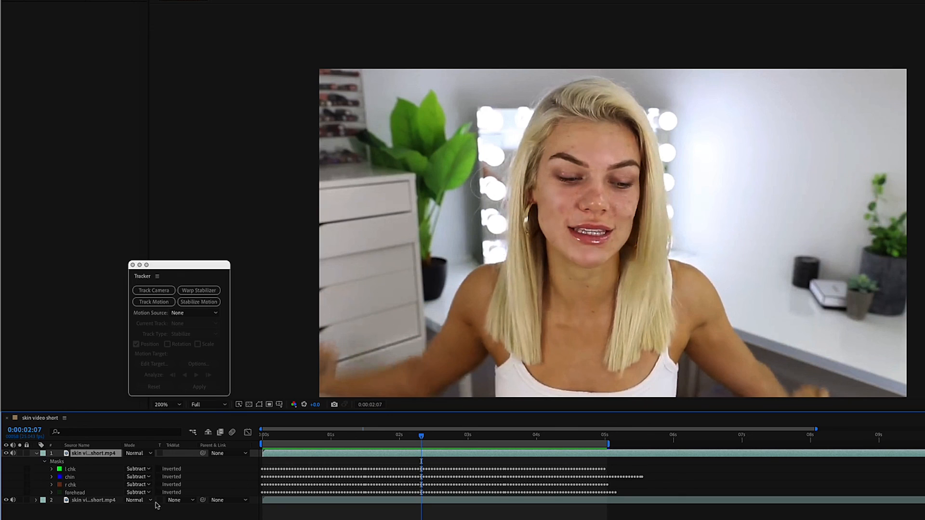
Rename the Gaussian-blurred layer beneath the masked footage as corrective.
{"action": "left_click", "coordinate": [98, 501]}
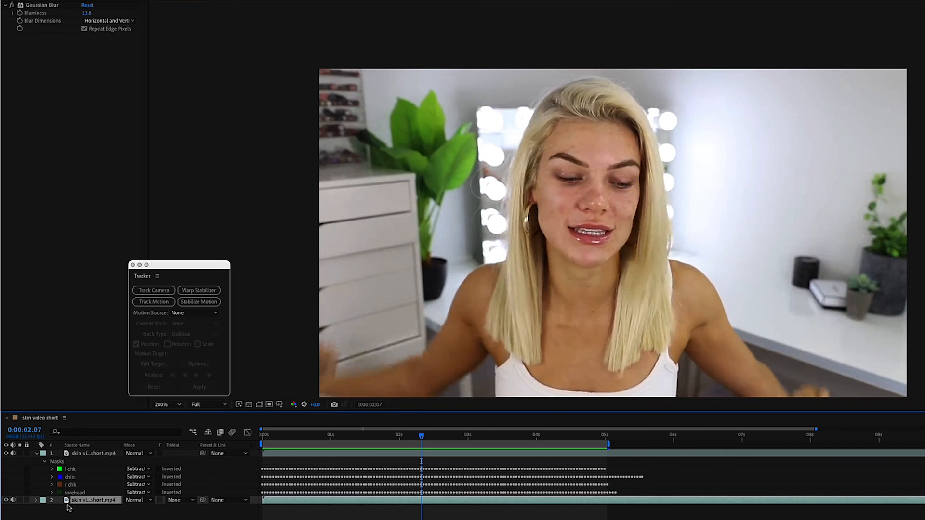
{"action": "left_click", "coordinate": [87, 513]}
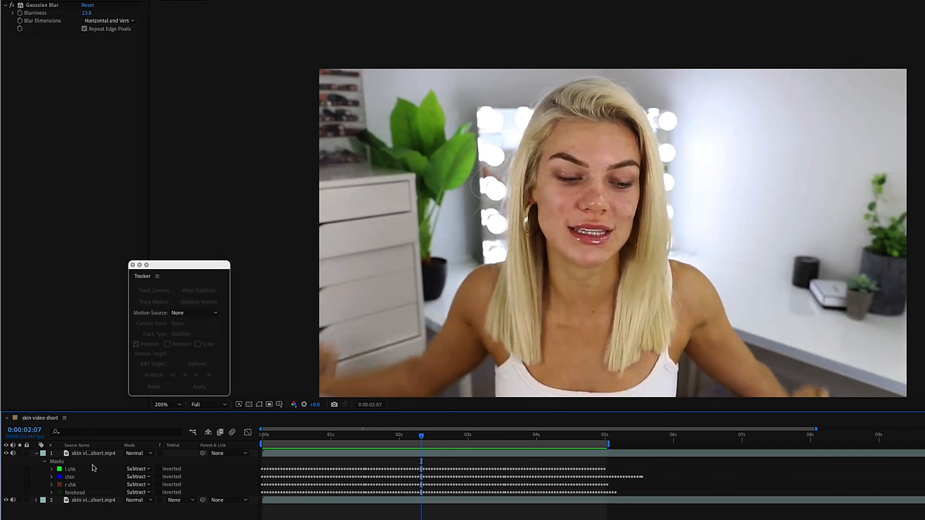
{"action": "left_click", "coordinate": [93, 500]}
{"action": "key", "text": "Return"}
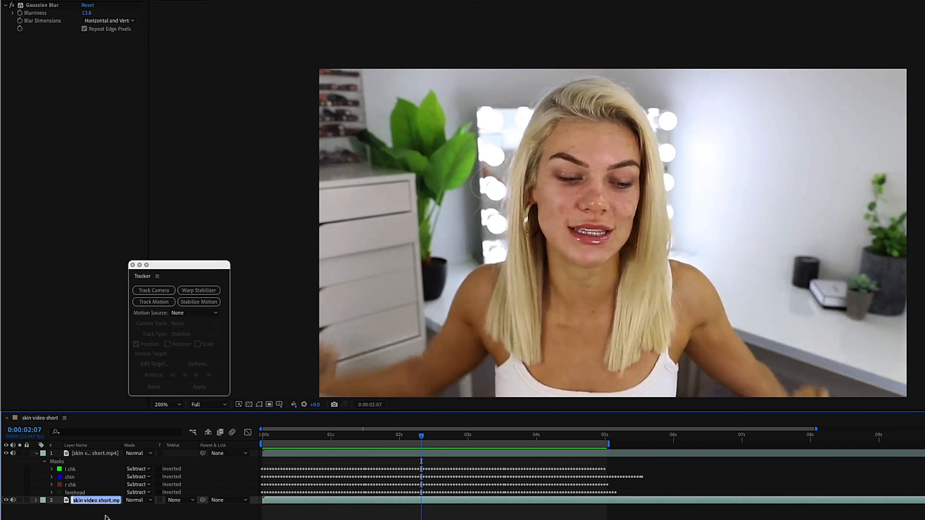
{"action": "type", "text": "corrective"}
{"action": "left_click", "coordinate": [168, 516]}
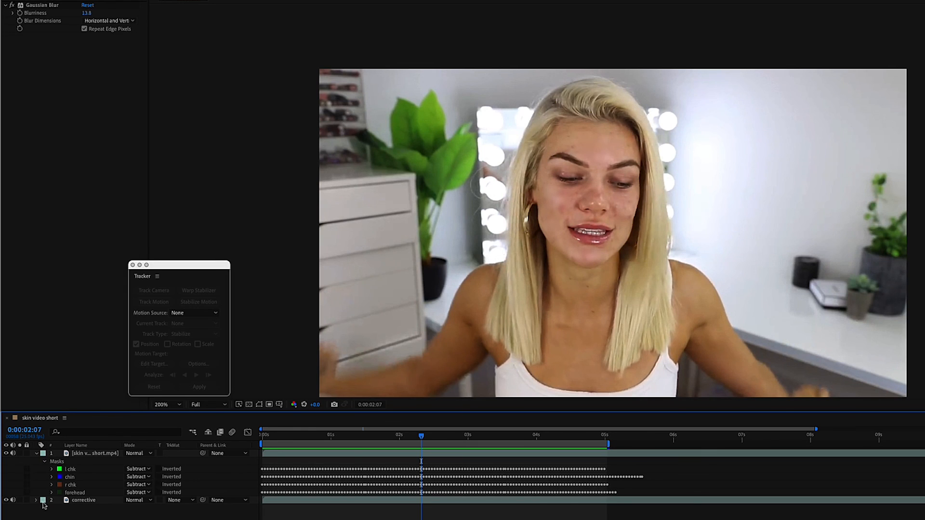
Hide the masked footage layer so the blurred corrective layer can be viewed alone, close up on the face.
{"action": "left_click", "coordinate": [99, 500]}
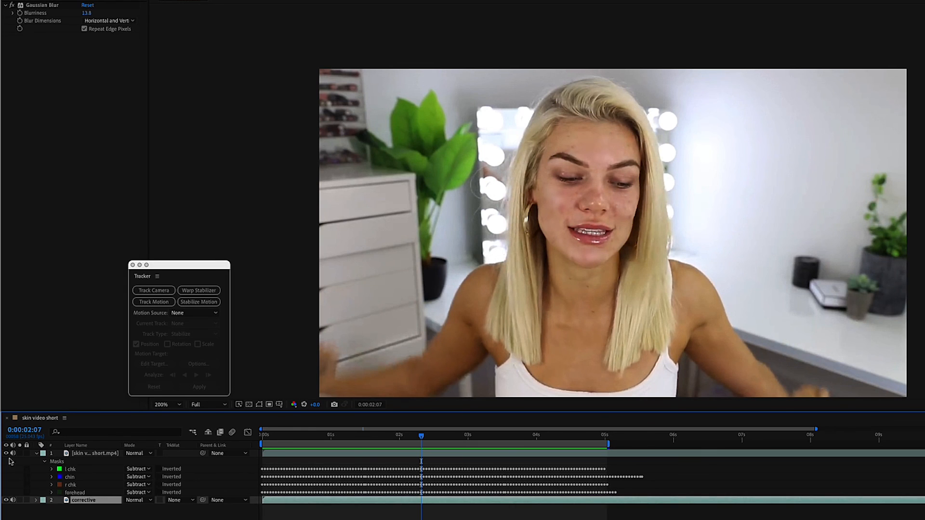
{"action": "left_click", "coordinate": [6, 453]}
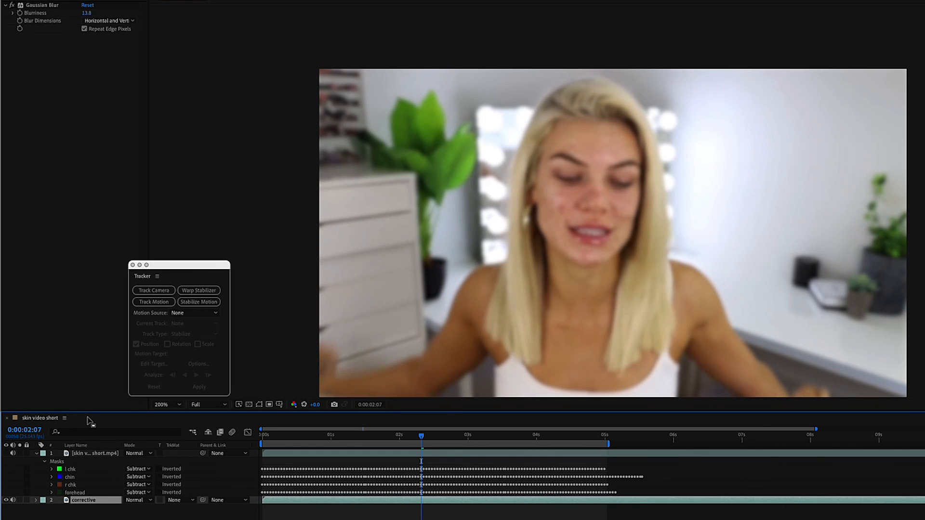
{"action": "key", "text": "period"}
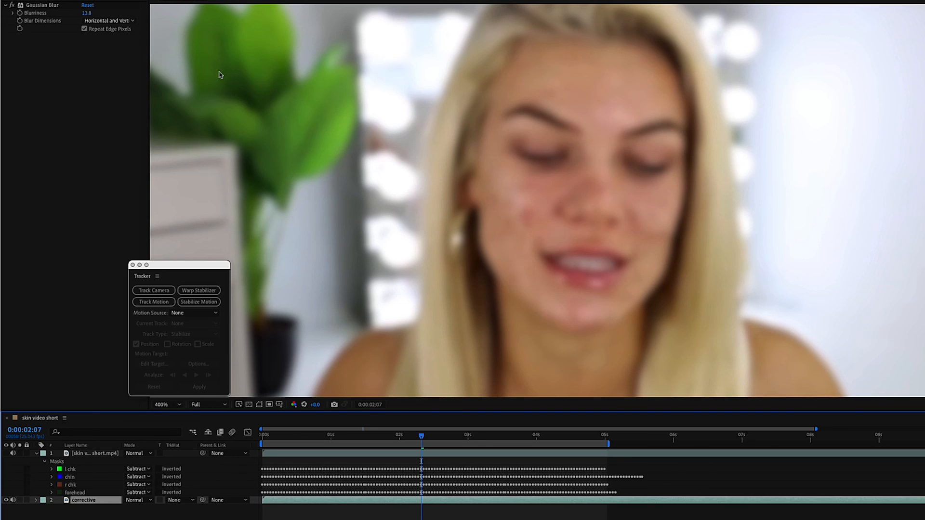
Apply the Lumetri Color effect to the corrective layer and open its Curves settings.
{"action": "right_click", "coordinate": [100, 504]}
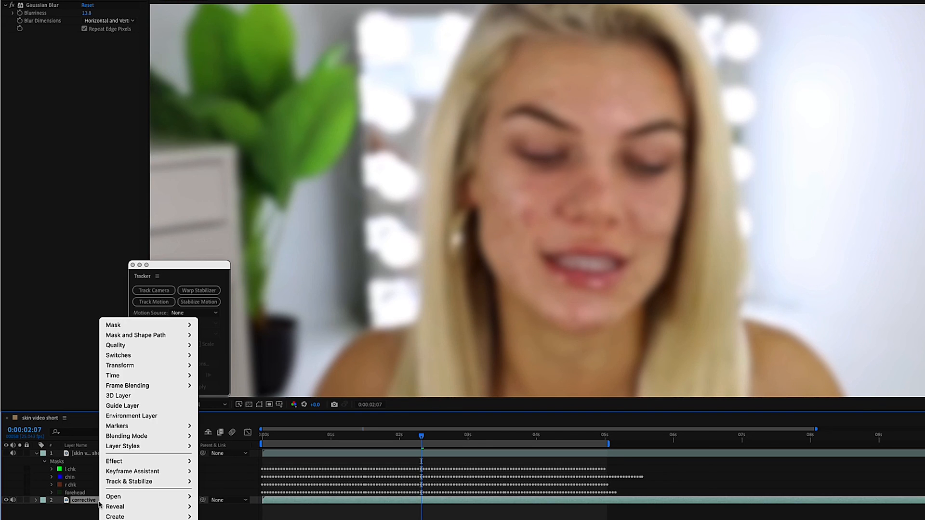
{"action": "mouse_move", "coordinate": [127, 462]}
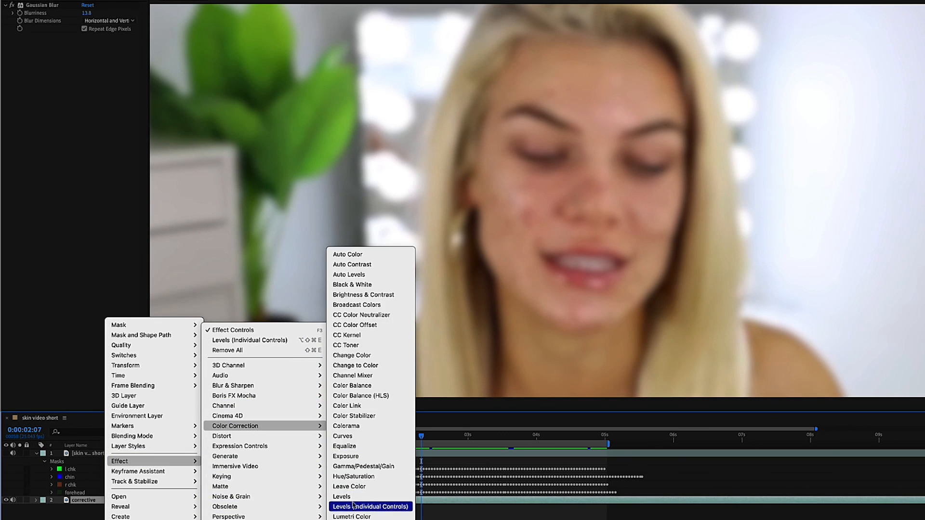
{"action": "left_click", "coordinate": [351, 516]}
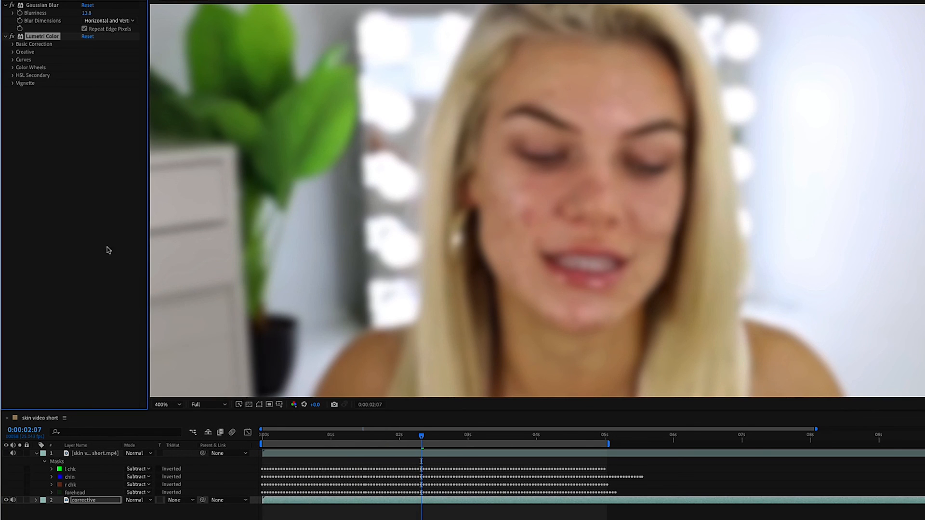
{"action": "left_click", "coordinate": [13, 60]}
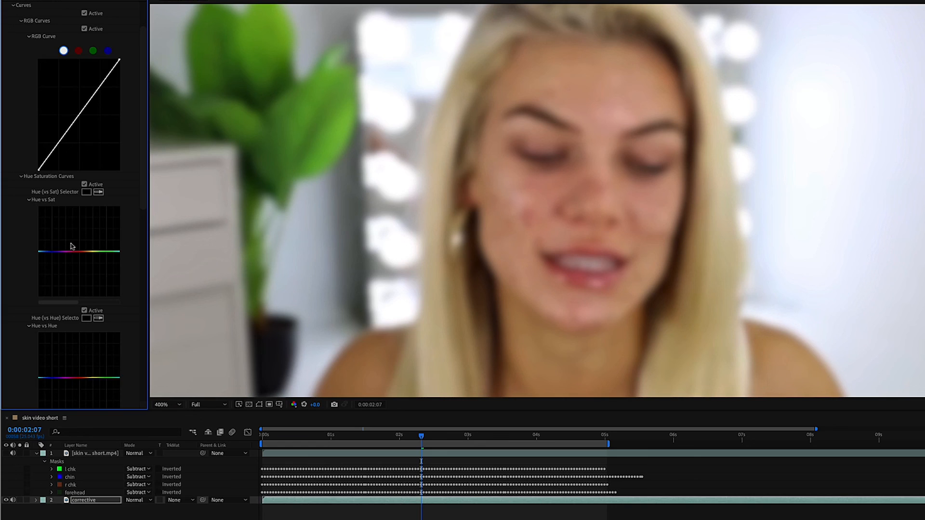
Sample the reddish cheek skin for the Hue vs Sat curve and lower the curve's middle red point slightly to desaturate the redness.
{"action": "scroll", "coordinate": [71, 248], "scroll_direction": "down", "scroll_amount": 1}
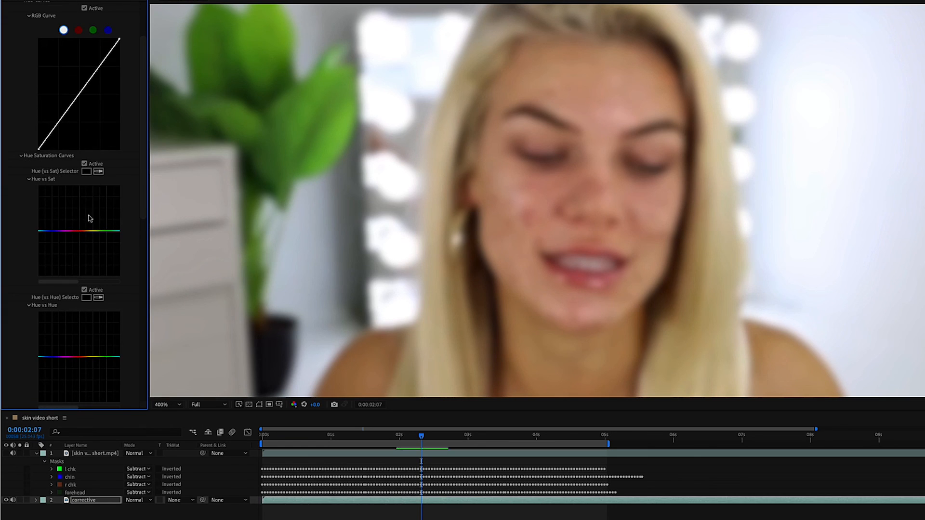
{"action": "left_click", "coordinate": [99, 171]}
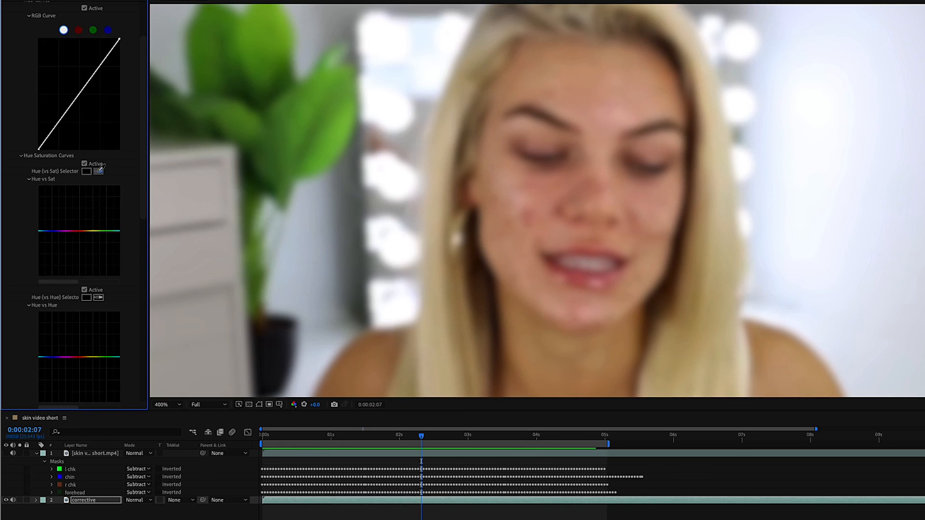
{"action": "left_click", "coordinate": [531, 211]}
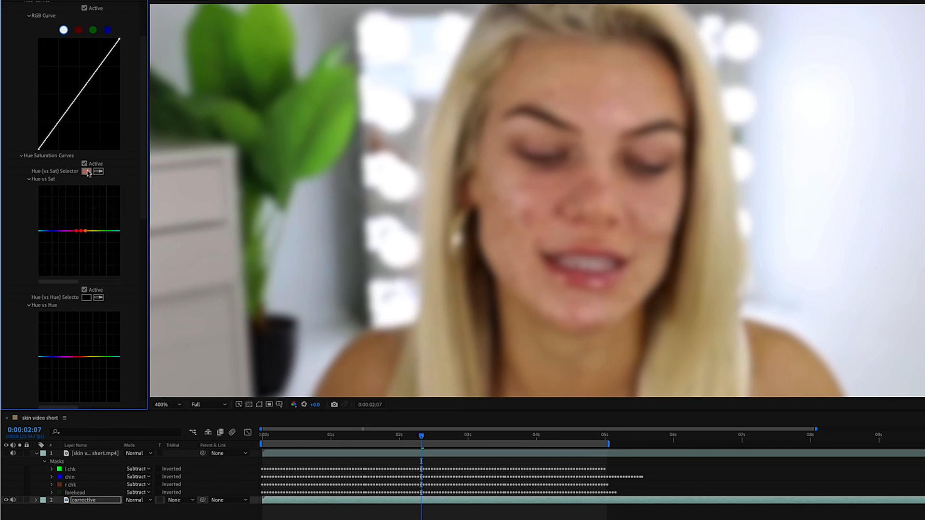
{"action": "left_click", "coordinate": [81, 233]}
{"action": "left_click_drag", "start_coordinate": [80, 233], "coordinate": [80, 250]}
{"action": "mouse_move", "coordinate": [81, 252]}
{"action": "left_mouse_down"}
{"action": "mouse_move", "coordinate": [82, 240]}
{"action": "mouse_move", "coordinate": [80, 252]}
{"action": "left_mouse_up"}
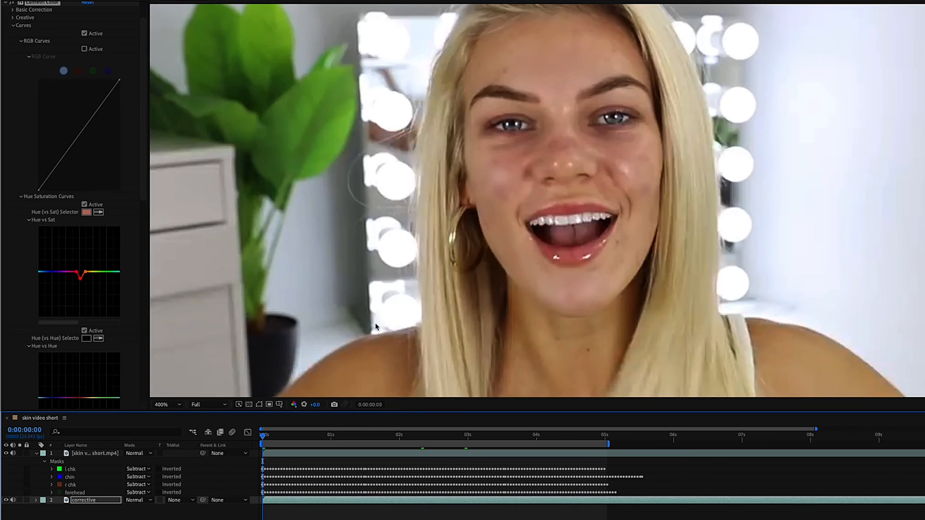
Play back and scrub the full-frame composition, comparing it with the original footage, to examine the redness-corrected skin.
{"action": "scroll", "coordinate": [375, 327], "scroll_direction": "down", "scroll_amount": 4}
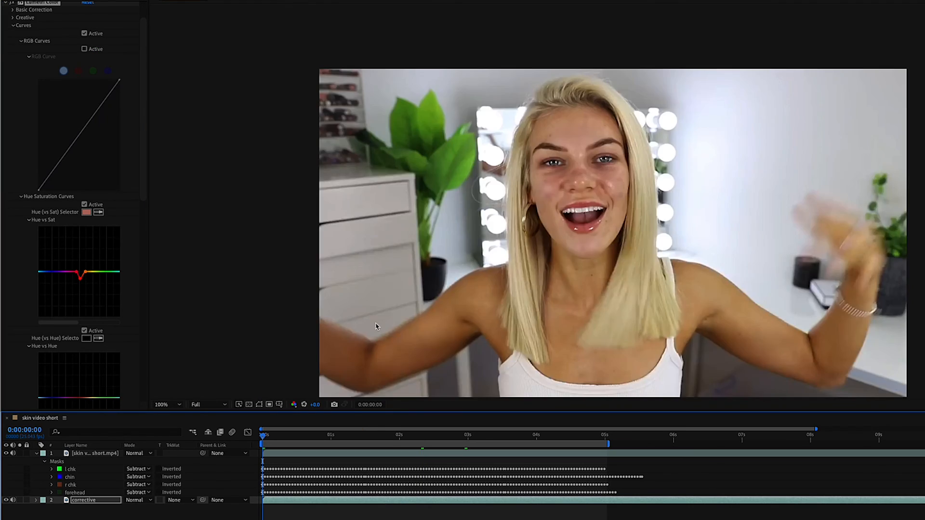
{"action": "key", "text": "space"}
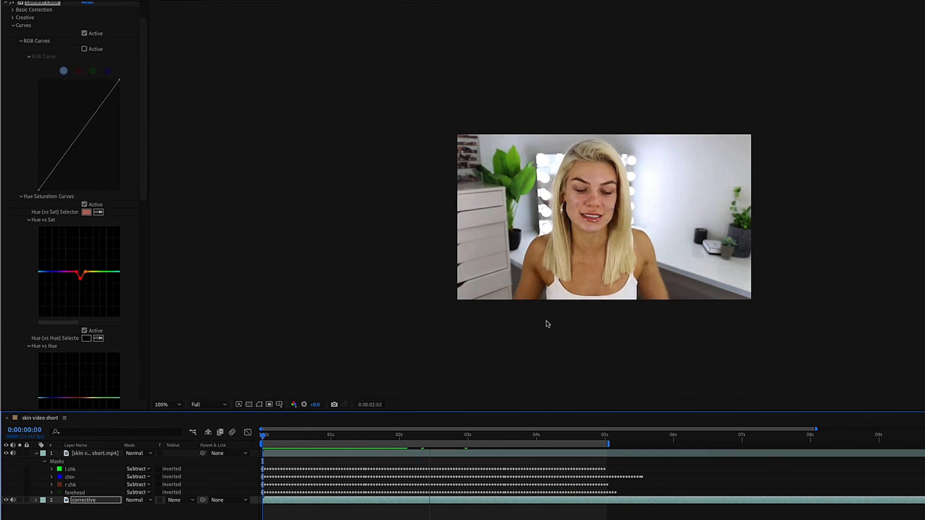
{"action": "key", "text": "space"}
{"action": "key", "text": "space"}
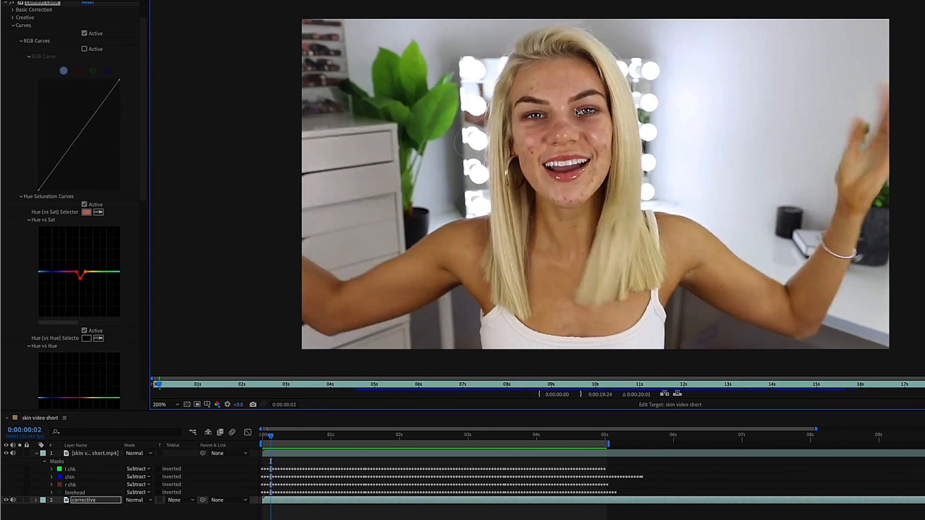
{"action": "left_click", "coordinate": [593, 436]}
{"action": "left_click_drag", "start_coordinate": [593, 439], "coordinate": [312, 428]}
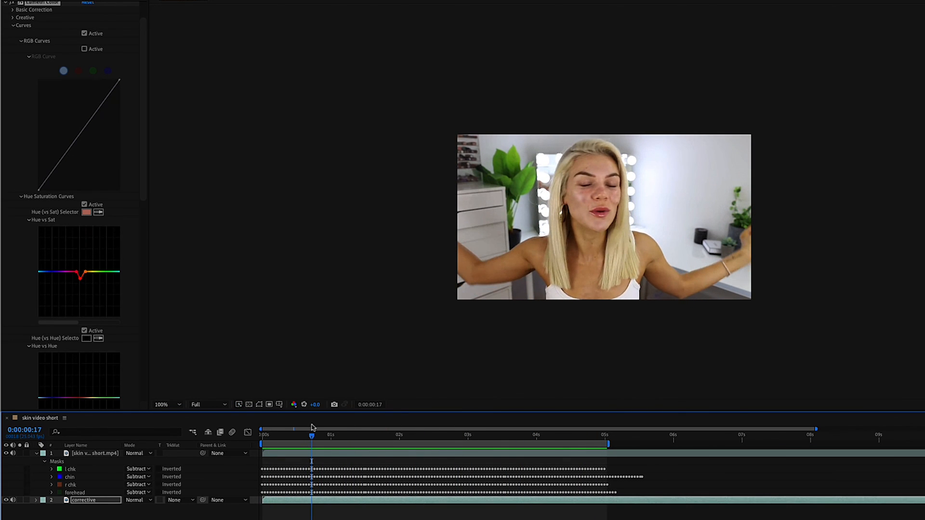